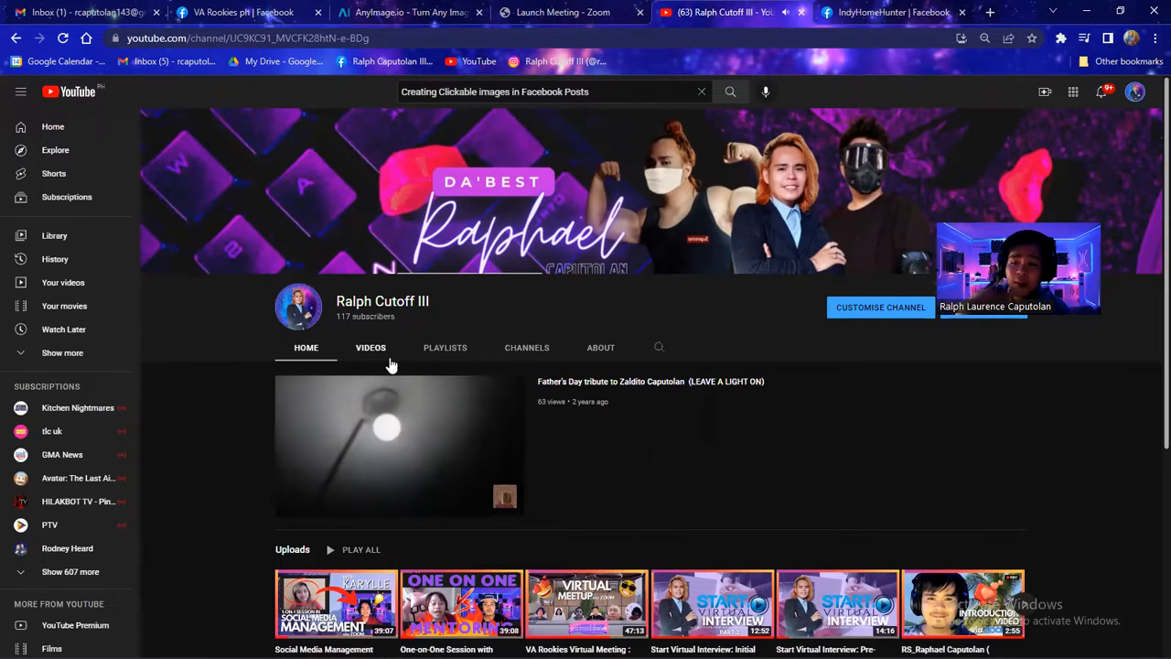
# Pause the channel's featured video, then switch to Canva and examine the "Subscribe to my YouTube channel" design on page 6 up close.
pyautogui.click(294, 507)
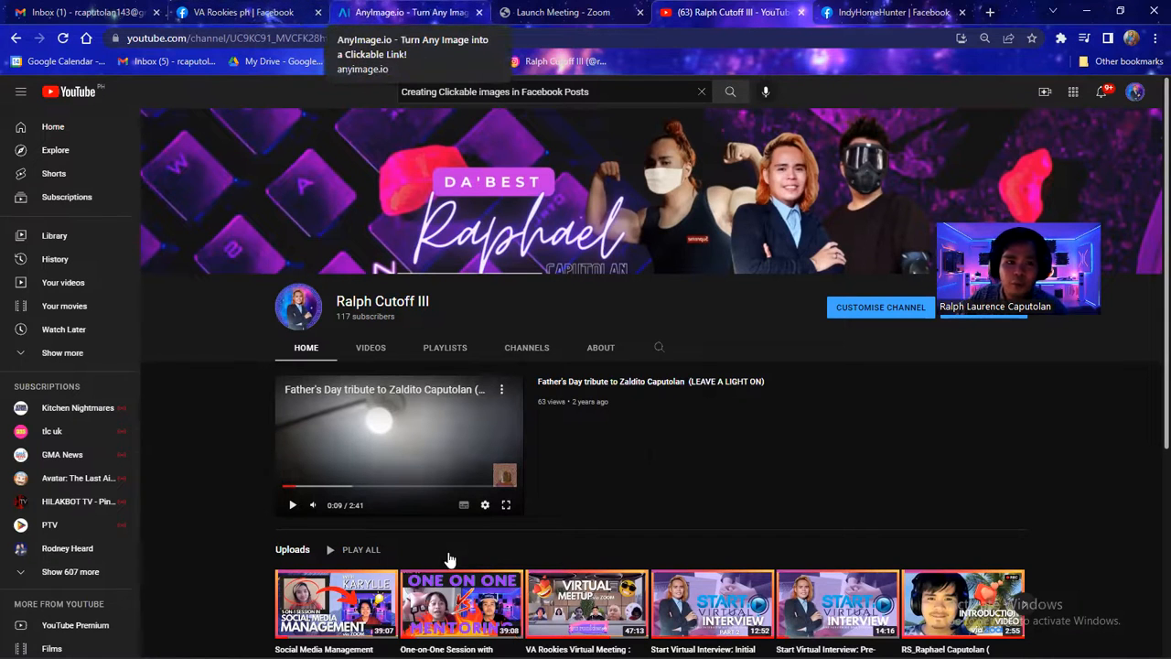
pyautogui.moveTo(732, 640)
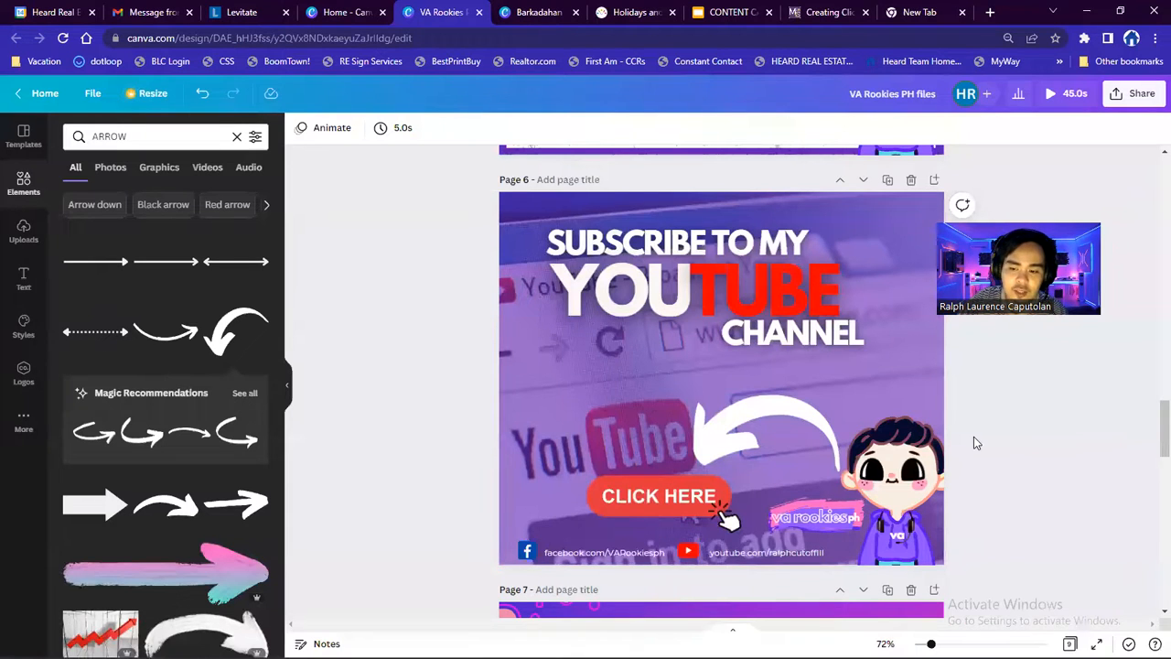
pyautogui.scroll(-1, 974, 436)
pyautogui.scroll(5, 755, 450)
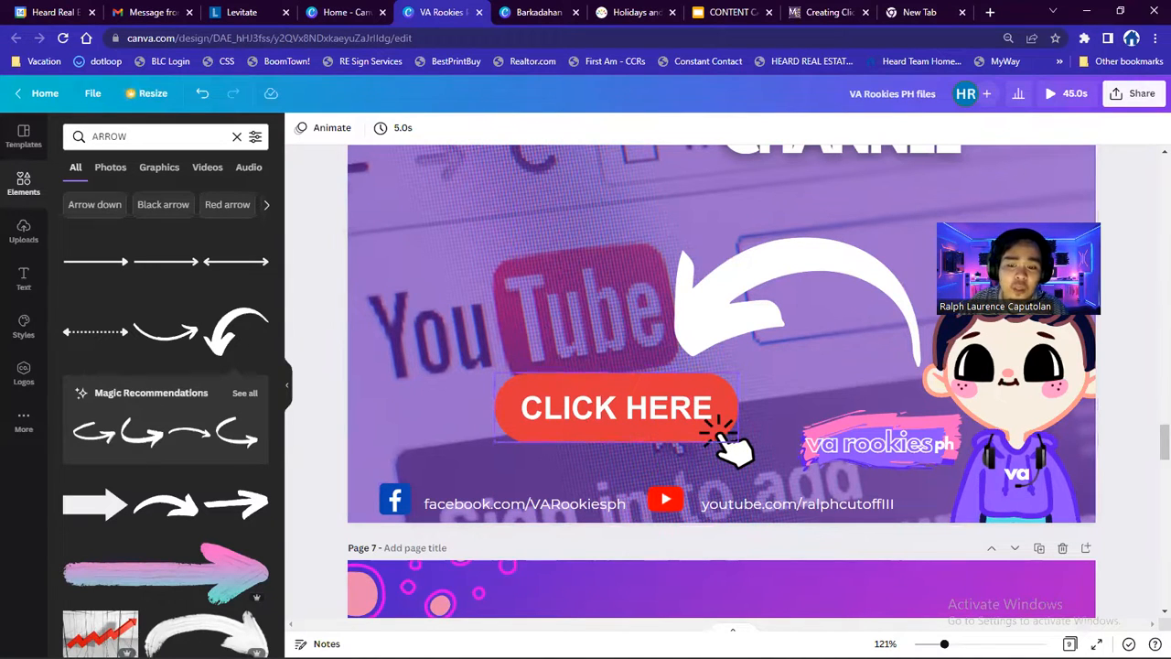
# Return to the browser window with the YouTube channel and bring up the anyimage.io site.
pyautogui.moveTo(732, 641)
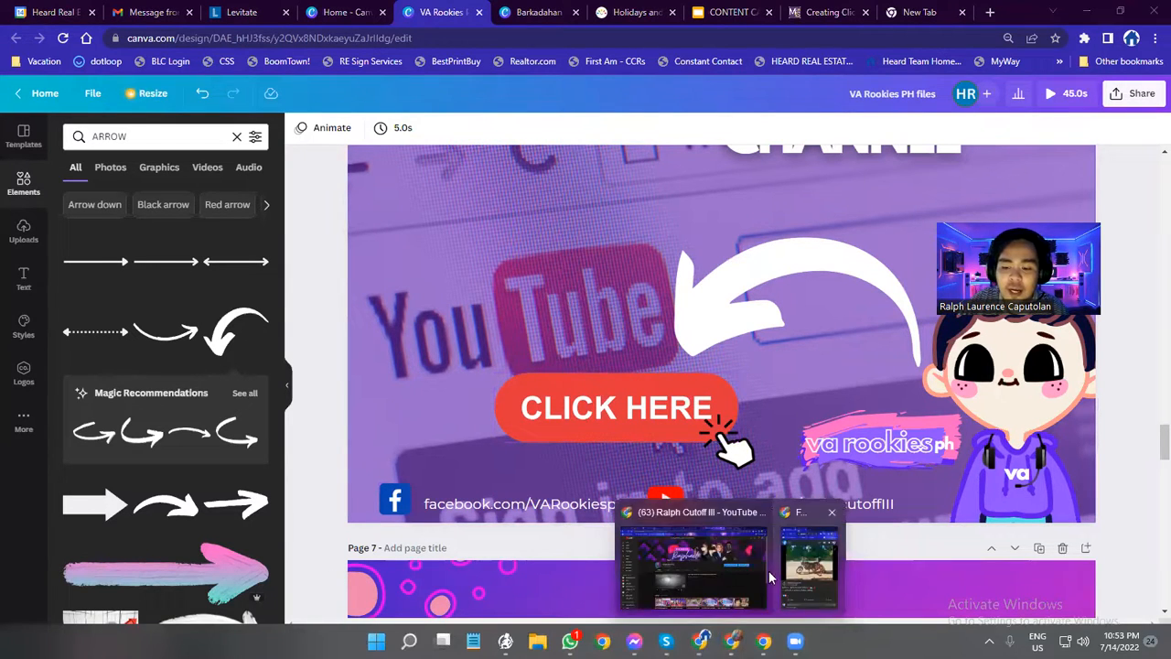
pyautogui.click(746, 566)
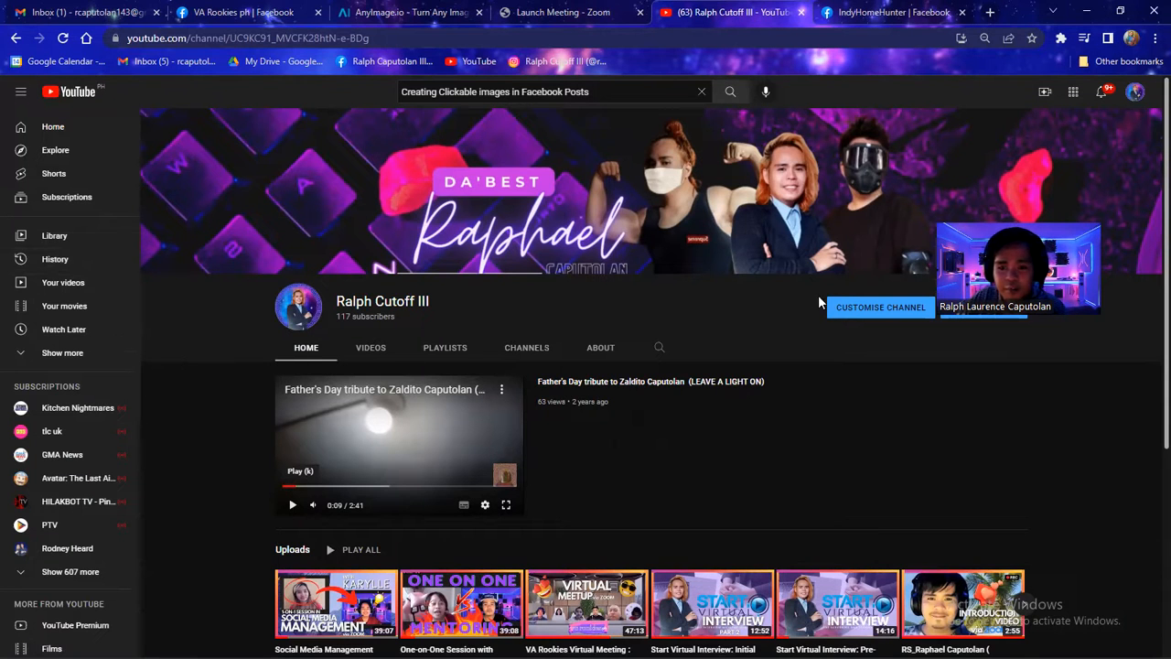
pyautogui.click(399, 11)
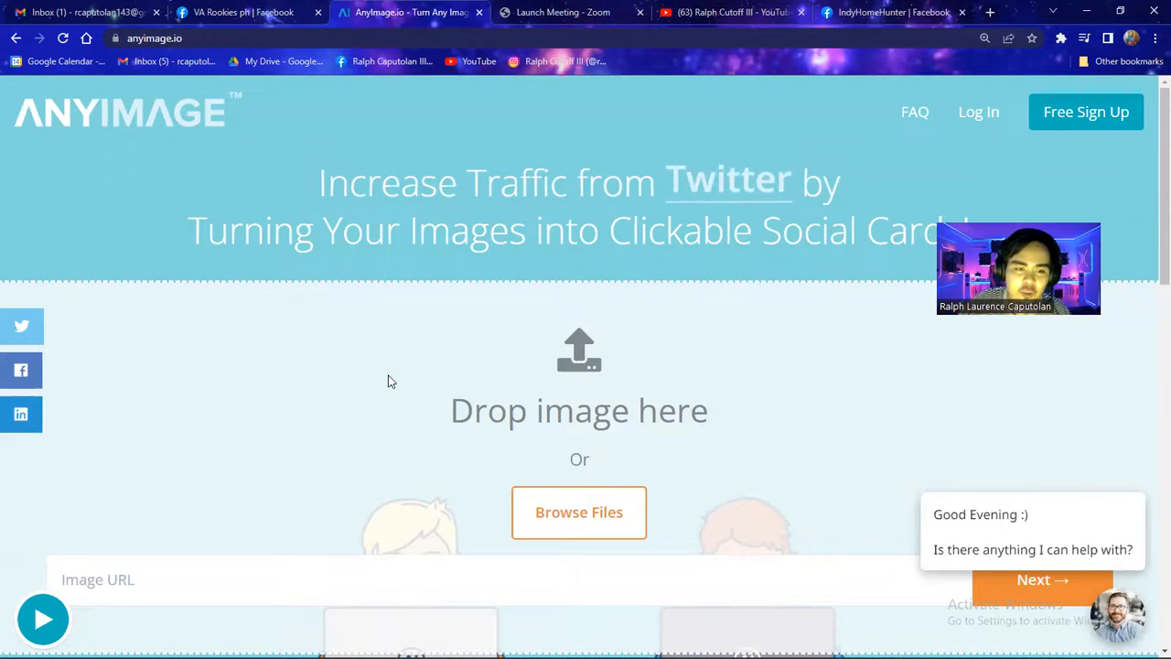
pyautogui.moveTo(635, 641)
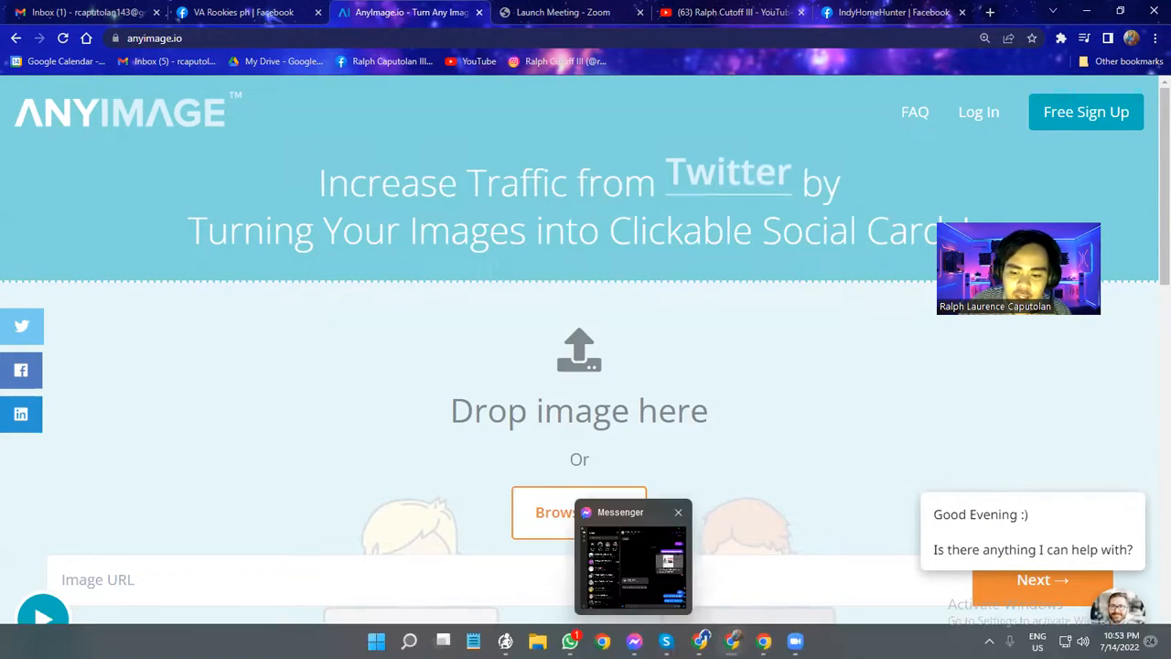
# Annotate the screen by circling the site address and the AnyImage logo and adding the text note "anyimage.io".
pyautogui.moveTo(205, 32)
pyautogui.mouseDown()
pyautogui.moveTo(186, 26)
pyautogui.moveTo(113, 69)
pyautogui.moveTo(218, 26)
pyautogui.mouseUp()
pyautogui.moveTo(197, 85)
pyautogui.mouseDown()
pyautogui.moveTo(64, 75)
pyautogui.moveTo(96, 170)
pyautogui.moveTo(275, 87)
pyautogui.mouseUp()
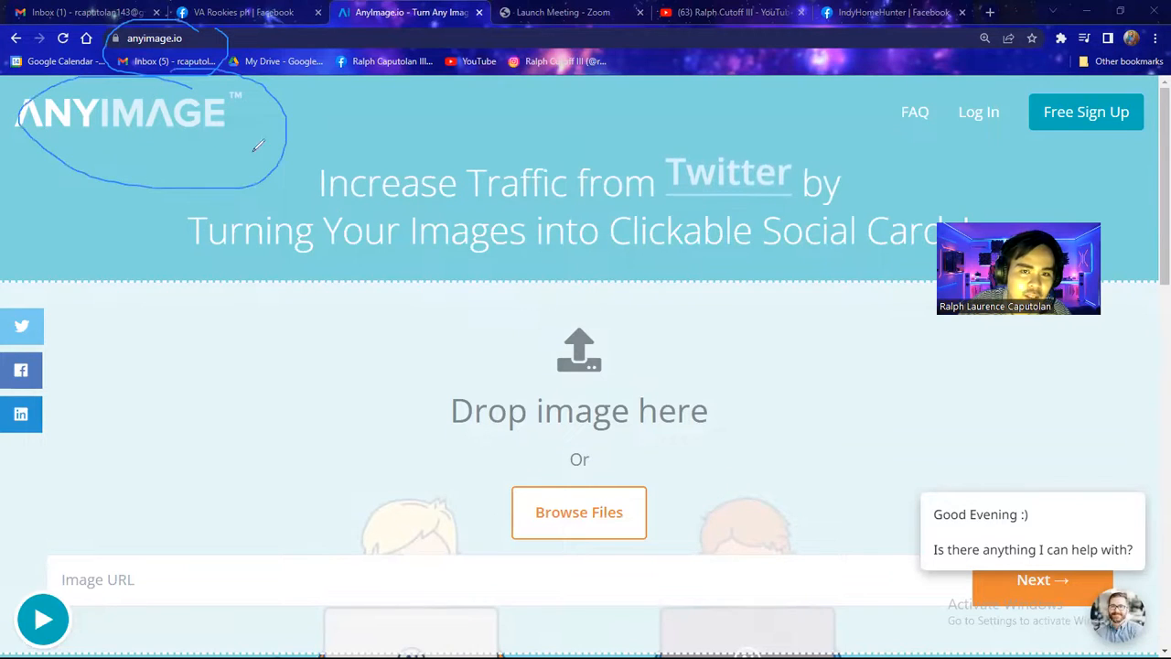
pyautogui.click(298, 284)
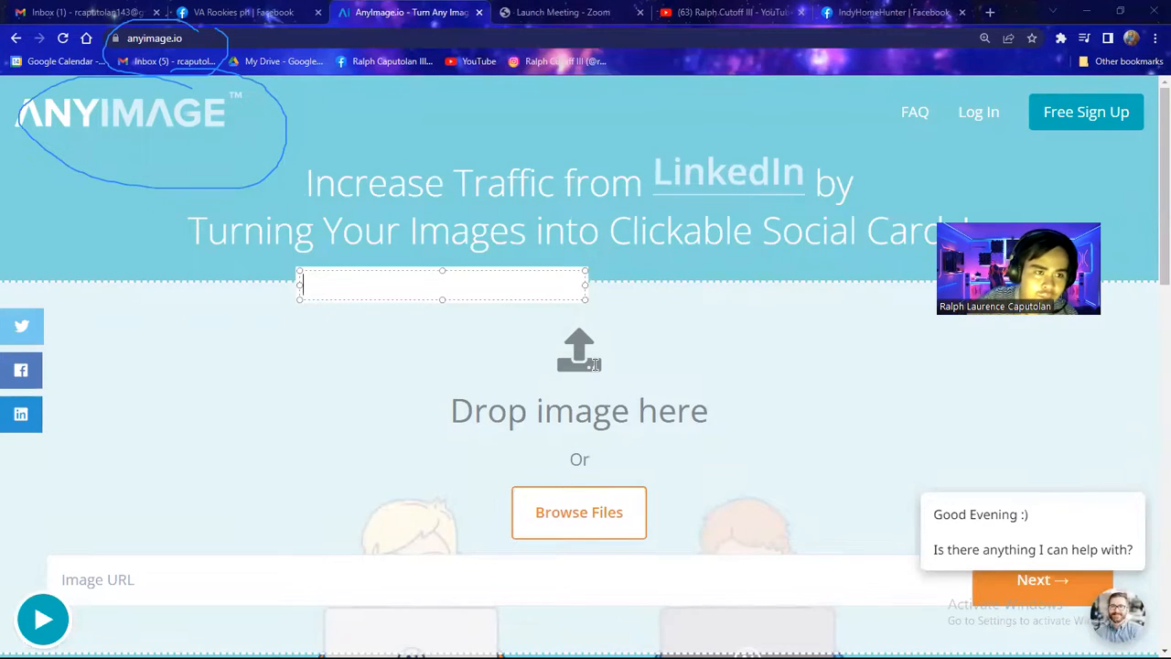
pyautogui.write('anyimage.io')
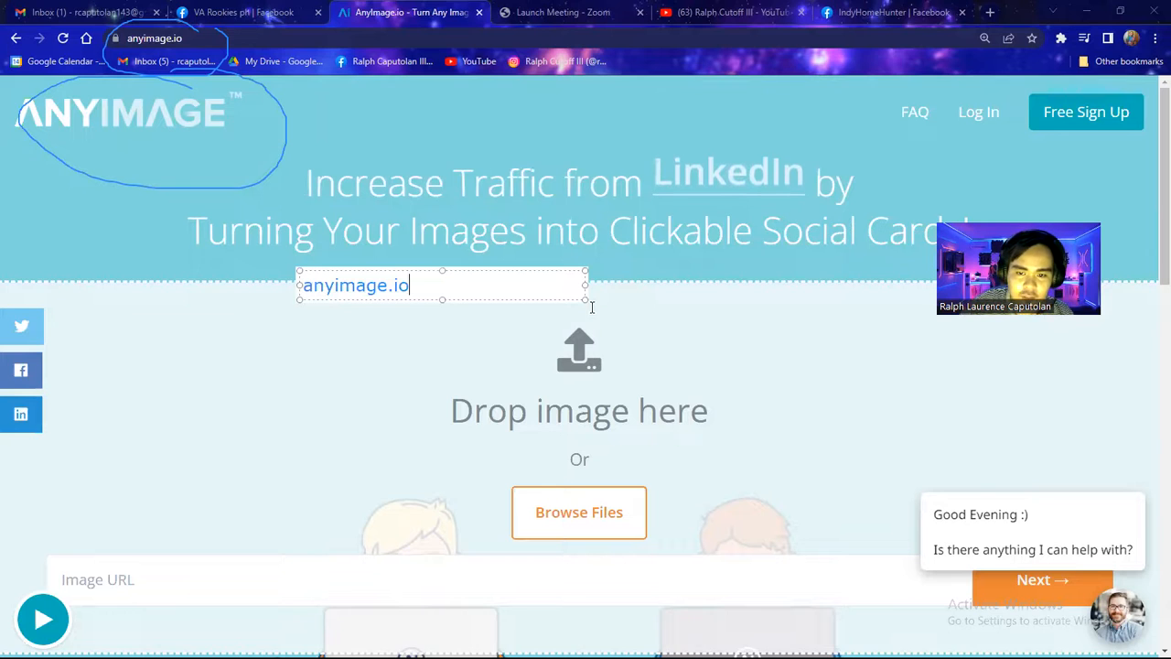
# Widen the "anyimage.io" note and move it above the upload area, then clear all annotations from the screen.
pyautogui.moveTo(586, 300)
pyautogui.mouseDown()
pyautogui.moveTo(831, 405)
pyautogui.moveTo(857, 296)
pyautogui.mouseUp()
pyautogui.moveTo(463, 295)
pyautogui.mouseDown()
pyautogui.moveTo(705, 342)
pyautogui.moveTo(622, 335)
pyautogui.mouseUp()
pyautogui.doubleClick(546, 331)
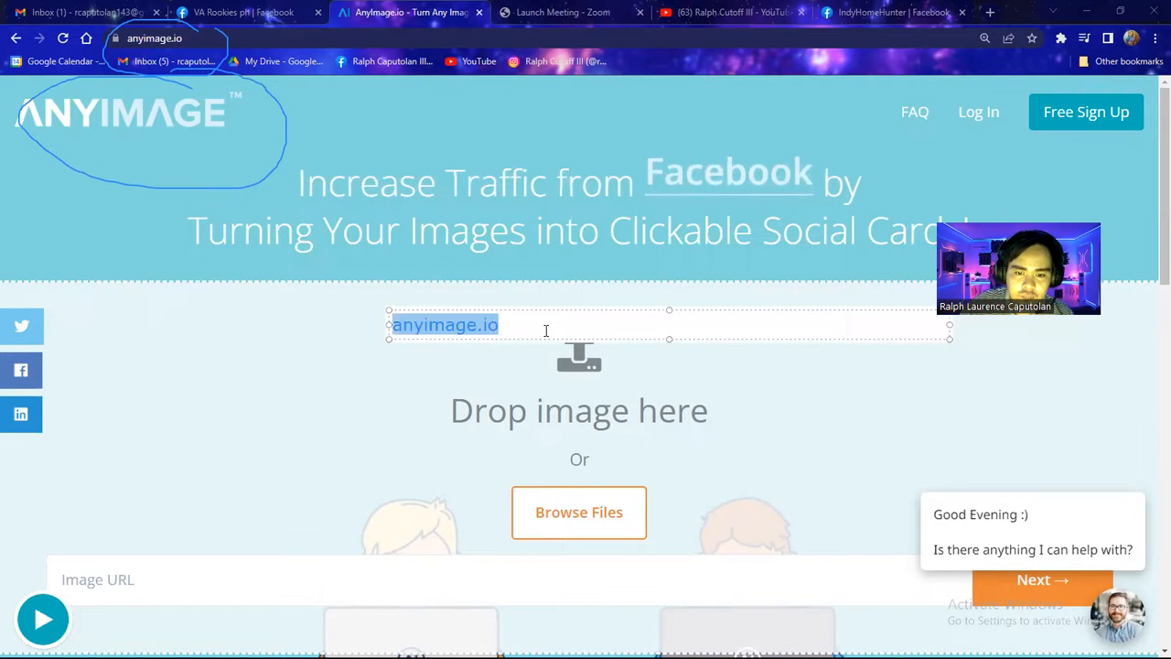
pyautogui.click(546, 330)
pyautogui.doubleClick(546, 330)
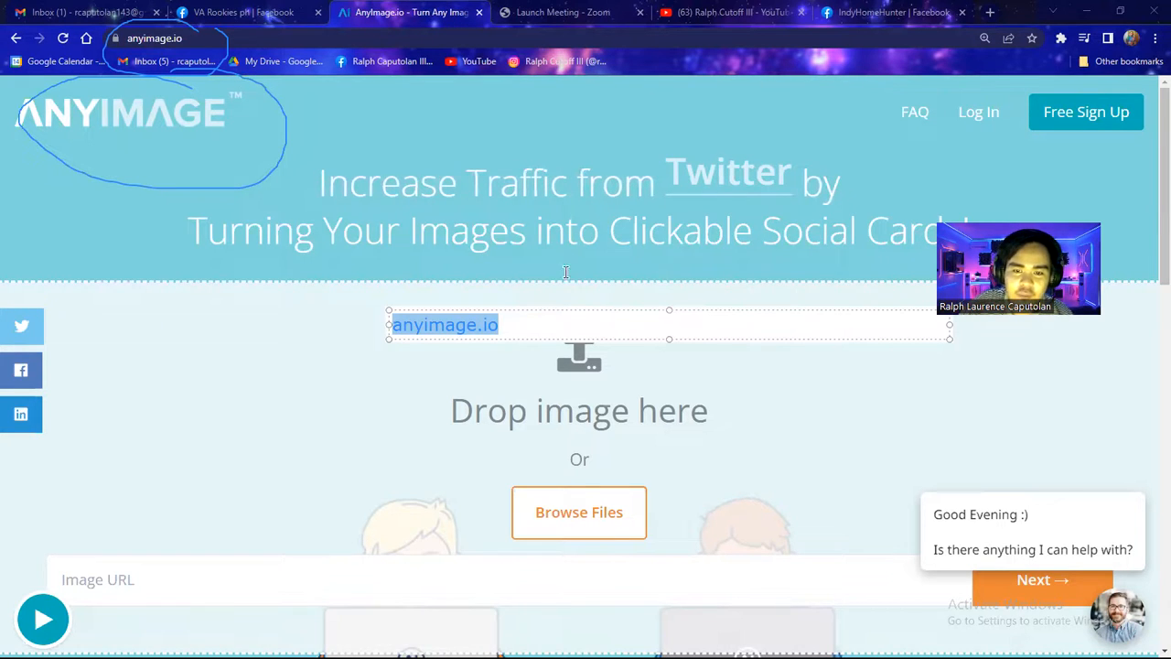
pyautogui.click(835, 89)
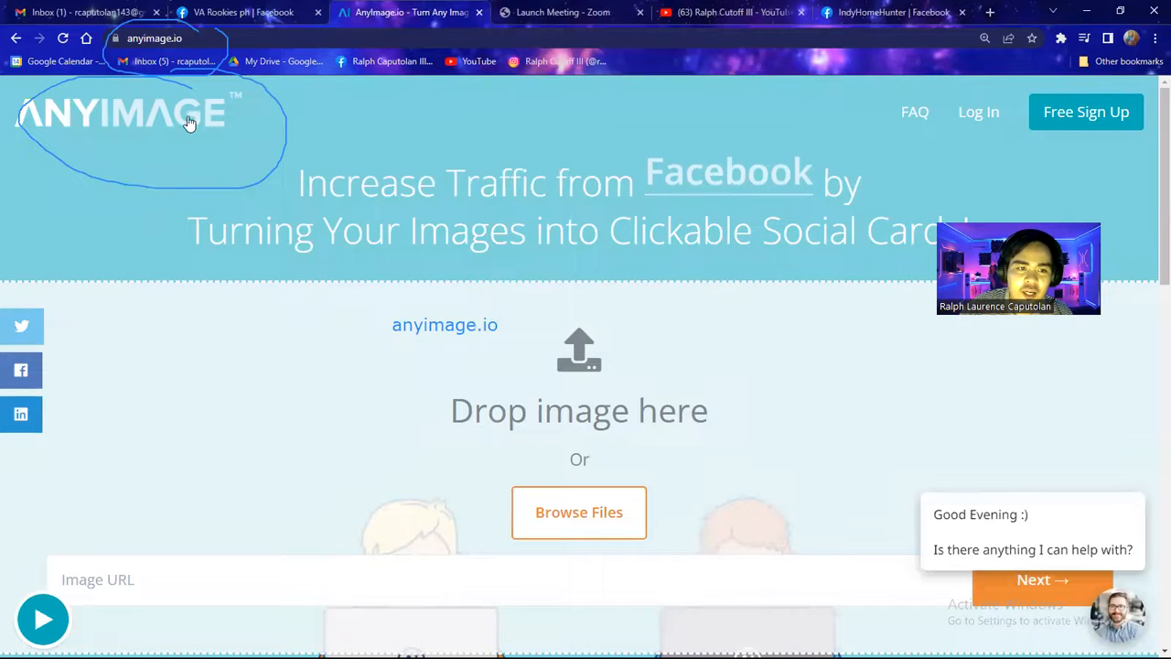
pyautogui.click(756, 430)
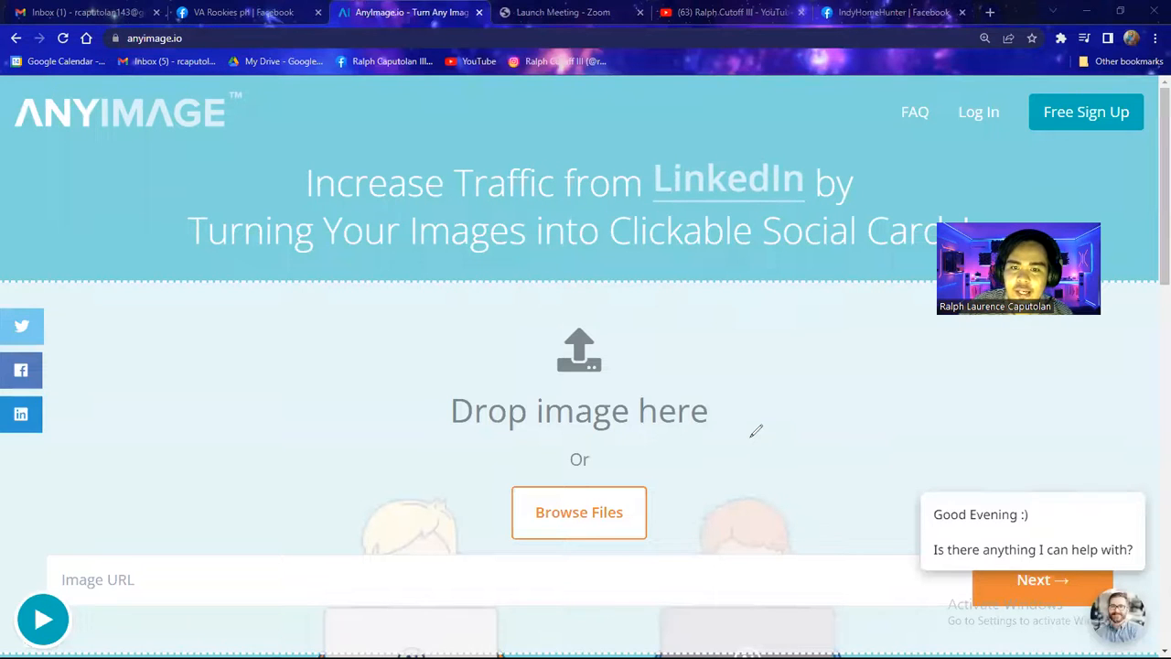
# Upload the YOUTUBE image from the VA Rookies ph folder to AnyImage.
pyautogui.scroll(-2, 797, 321)
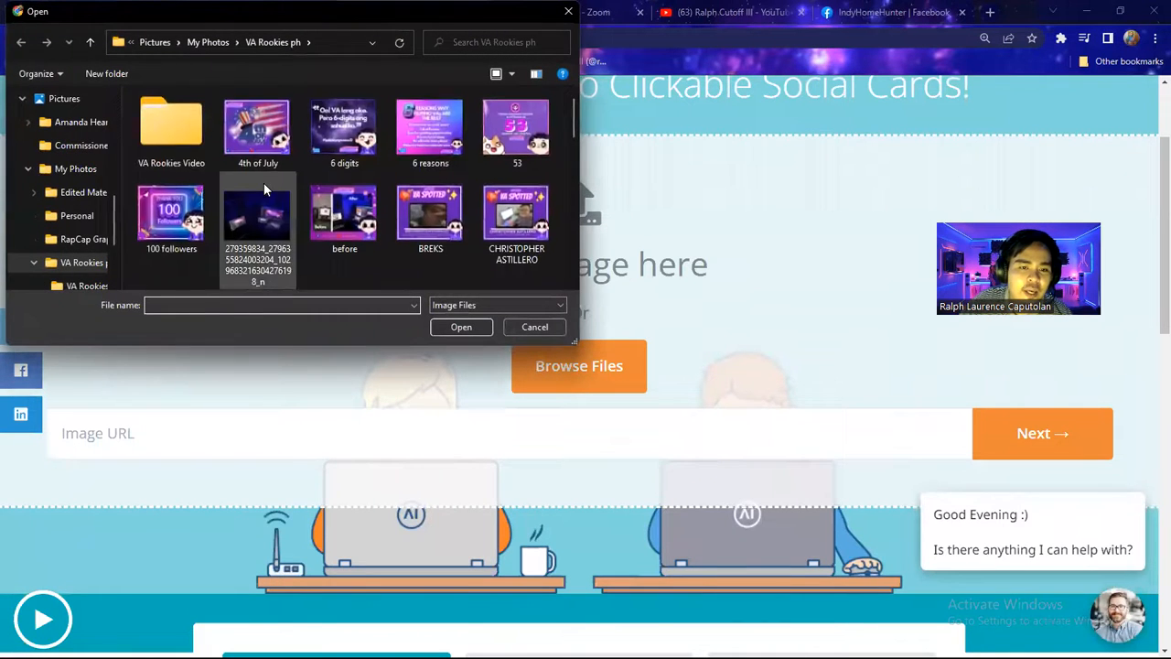
pyautogui.scroll(-5, 264, 240)
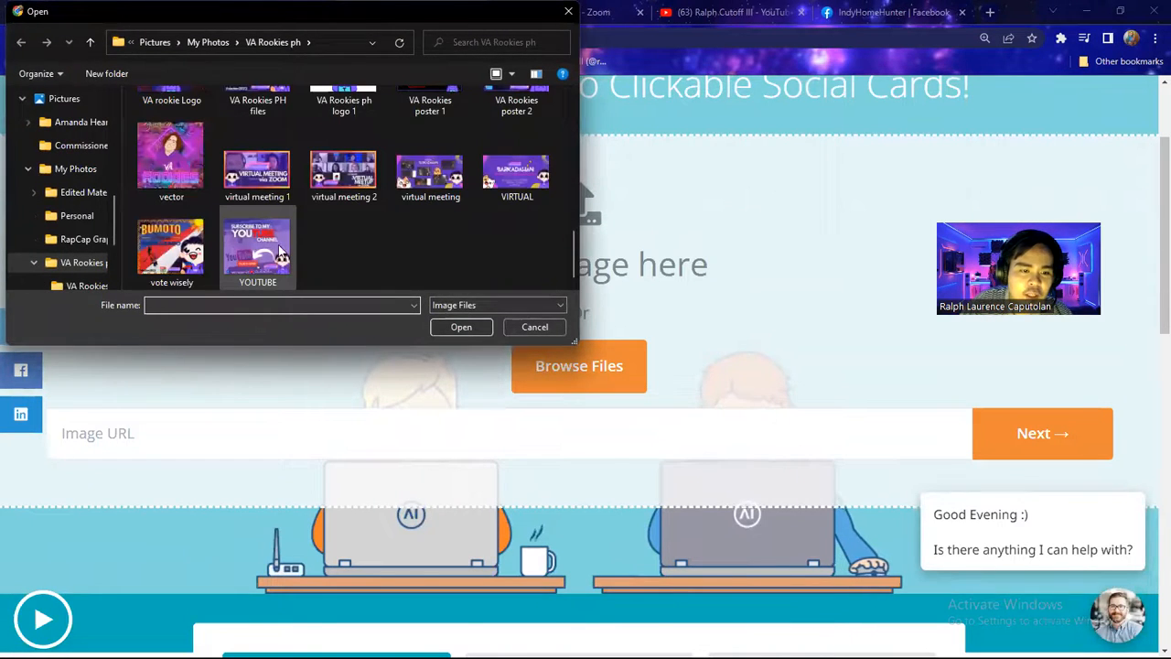
pyautogui.click(265, 241)
pyautogui.click(461, 327)
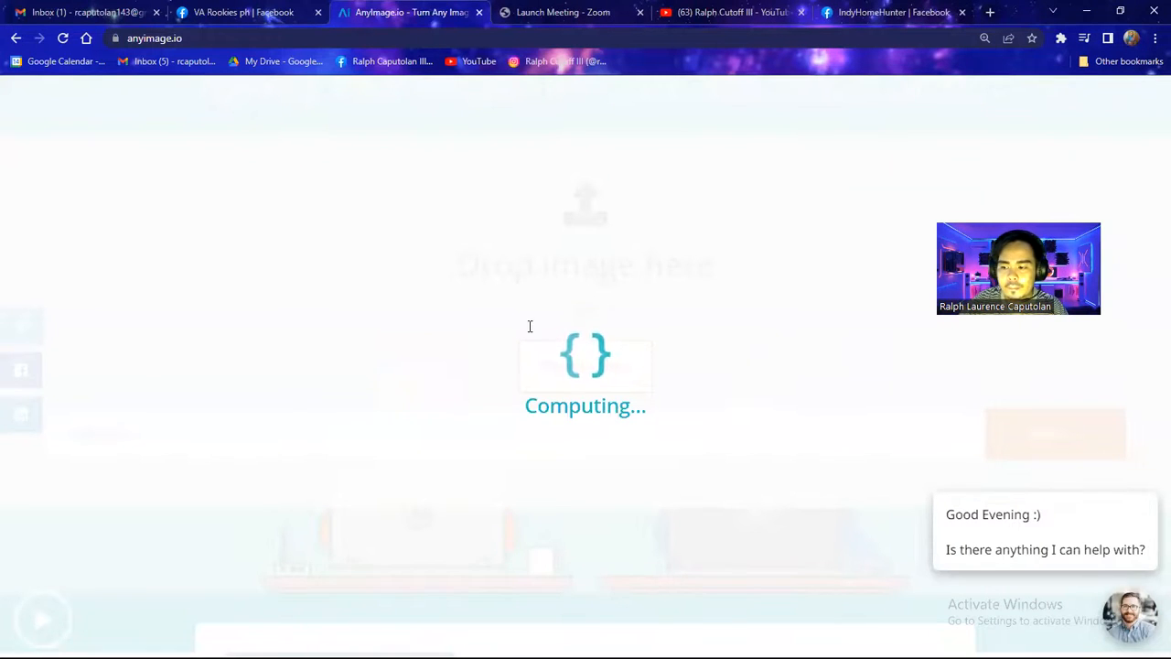
# Enter "Subscribe to my Youtube Channel" as the social card's title.
pyautogui.scroll(-3, 525, 341)
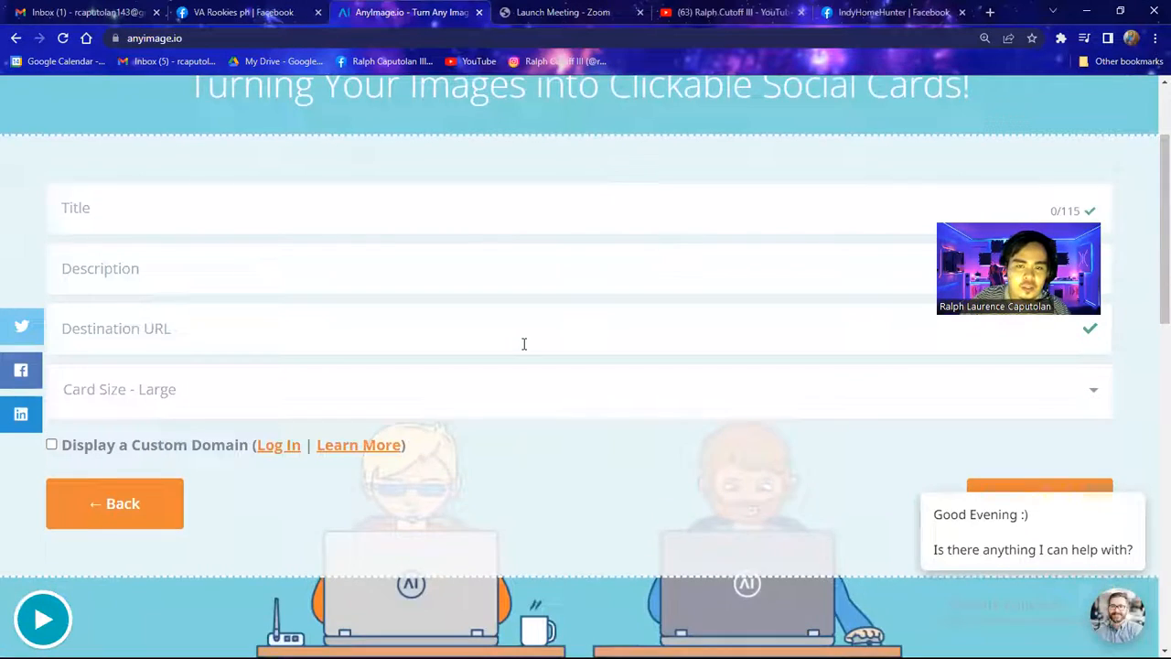
pyautogui.hotkey('ctrl', '-')
pyautogui.hotkey('ctrl', '-')
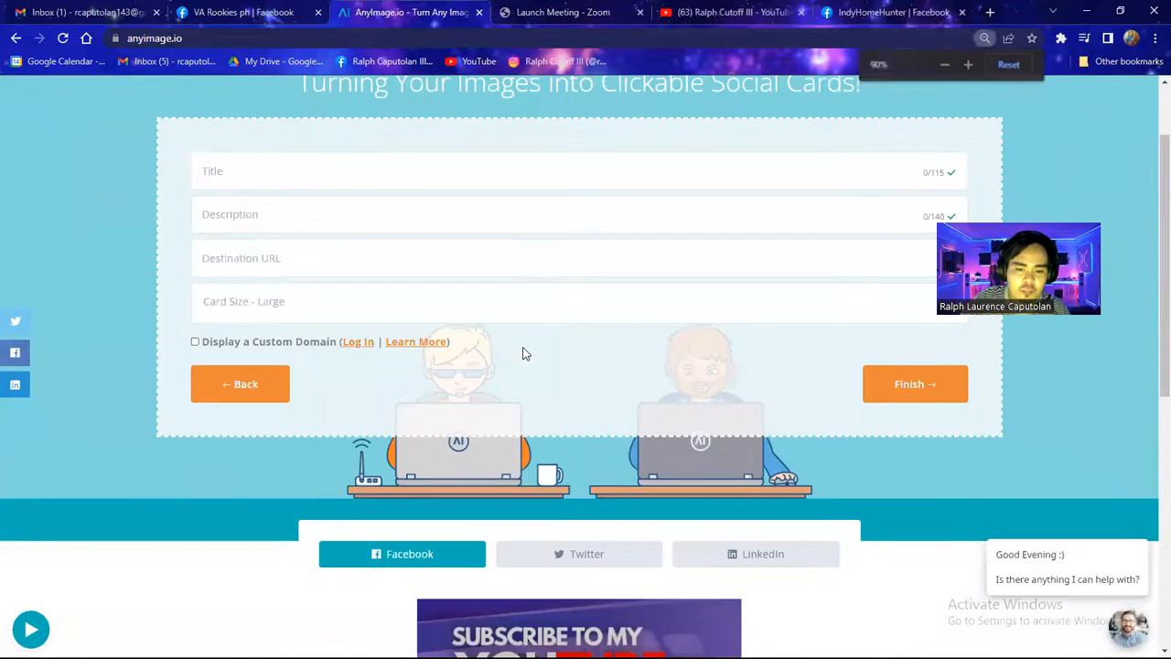
pyautogui.scroll(1, 523, 349)
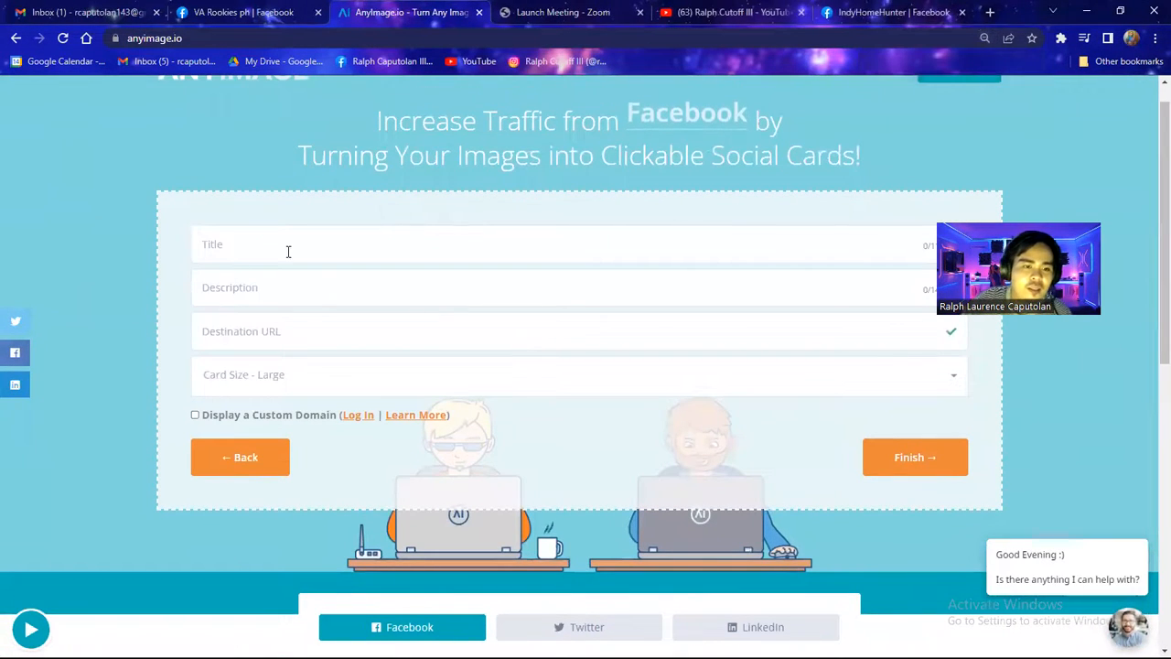
pyautogui.click(313, 237)
pyautogui.click(335, 337)
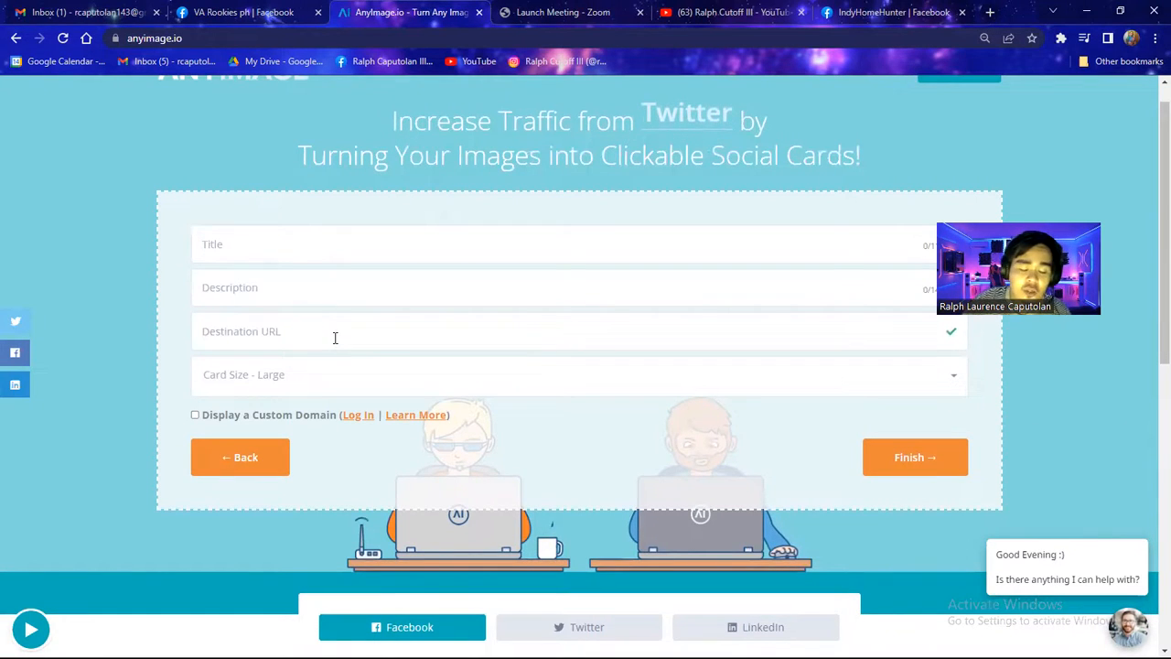
pyautogui.click(302, 244)
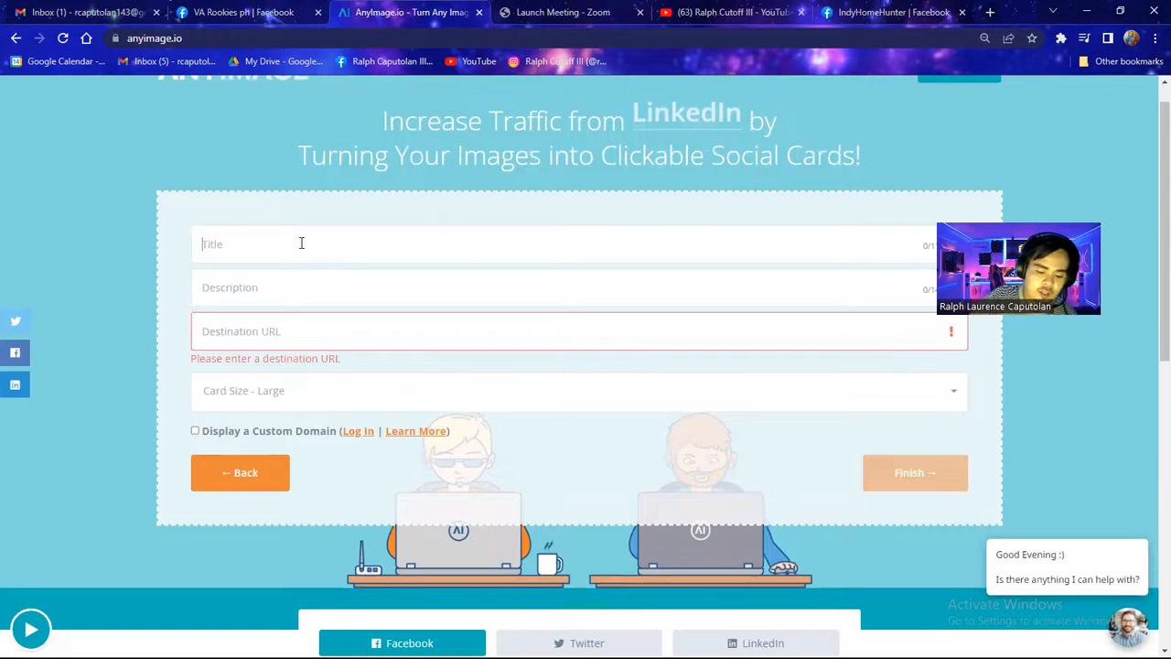
pyautogui.write('Subscribe to my ')
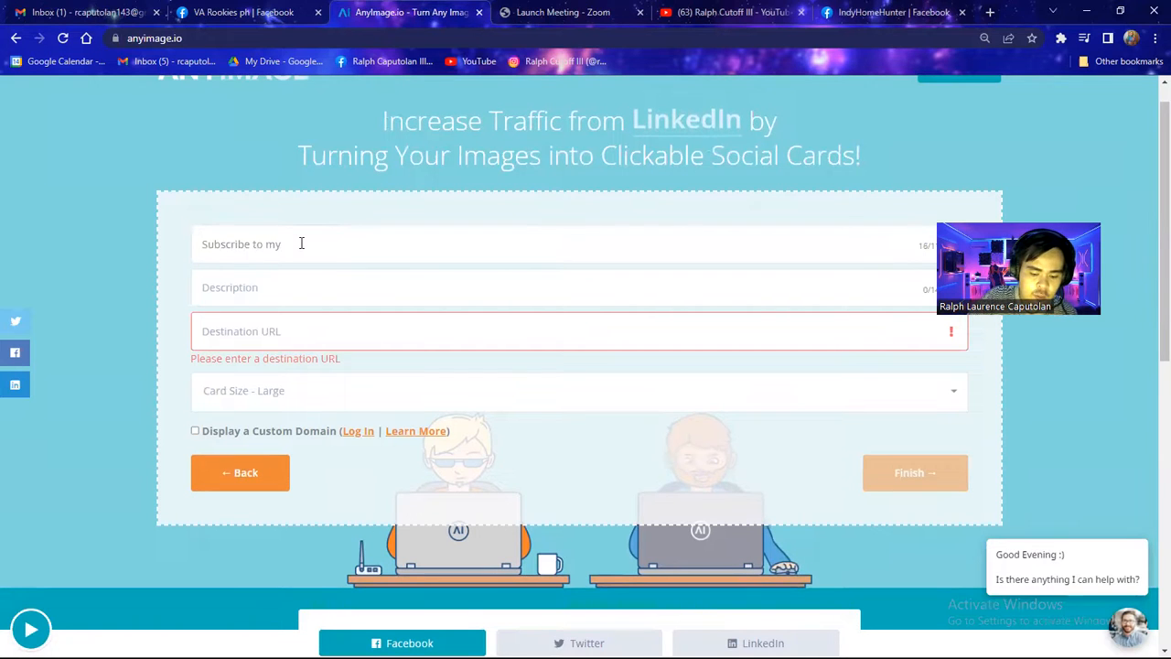
pyautogui.write('Youtube Channel')
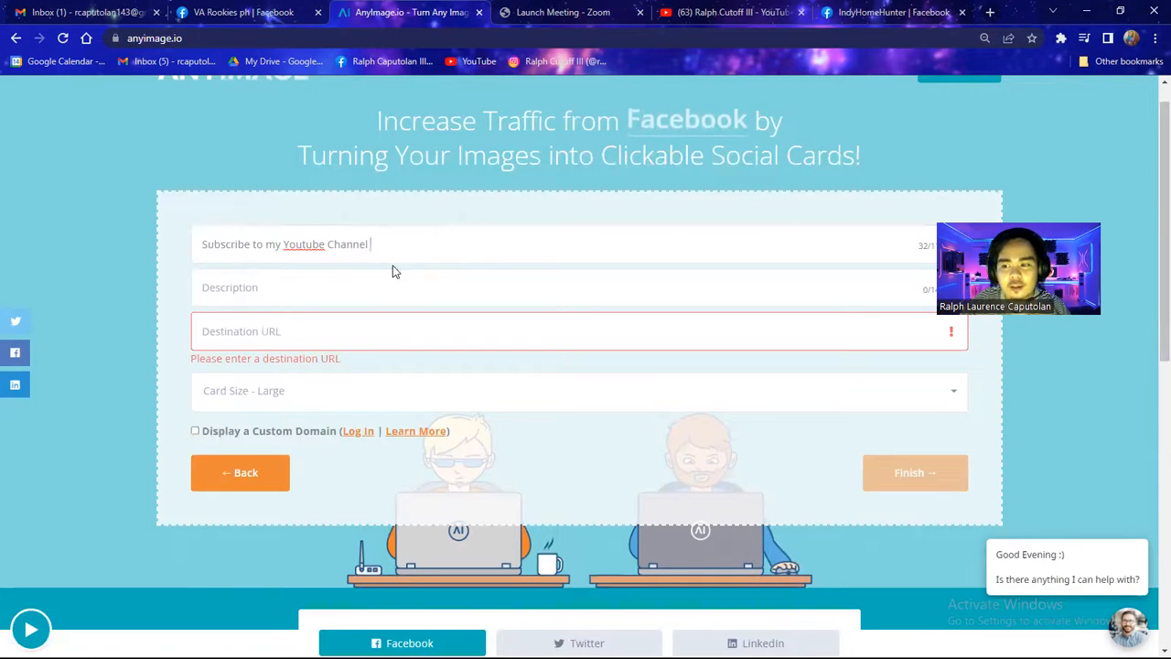
# Fill in the card's description with "Click the image to be routed to my channel, Please support small content creators.".
pyautogui.click(362, 285)
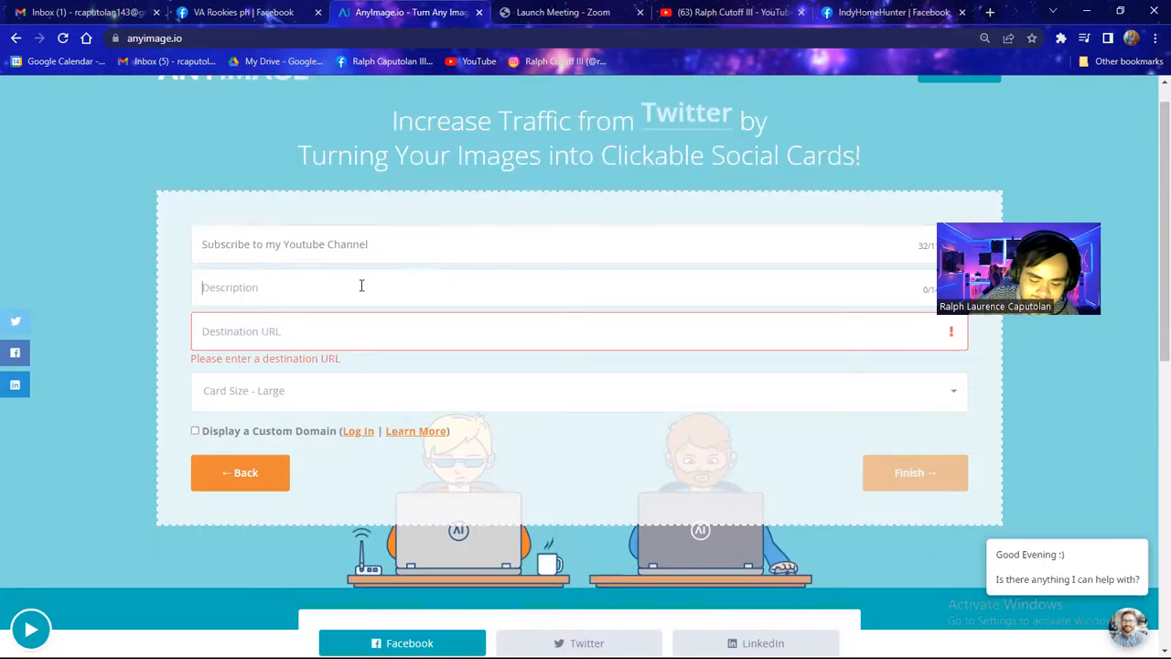
pyautogui.write('C')
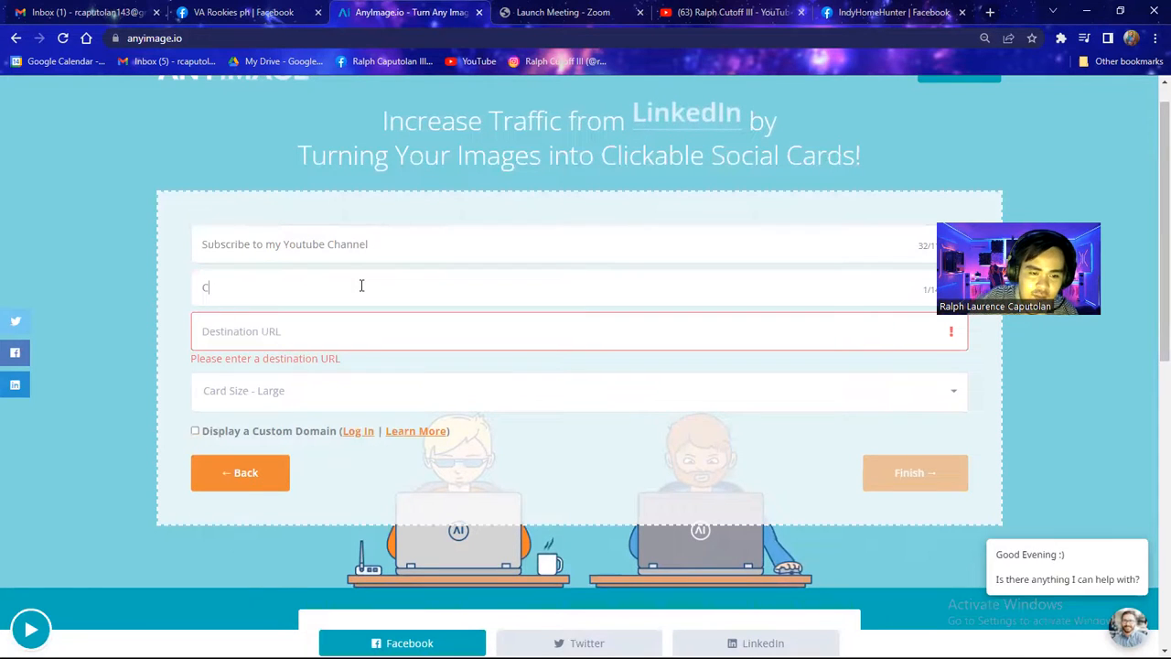
pyautogui.write('lick the ')
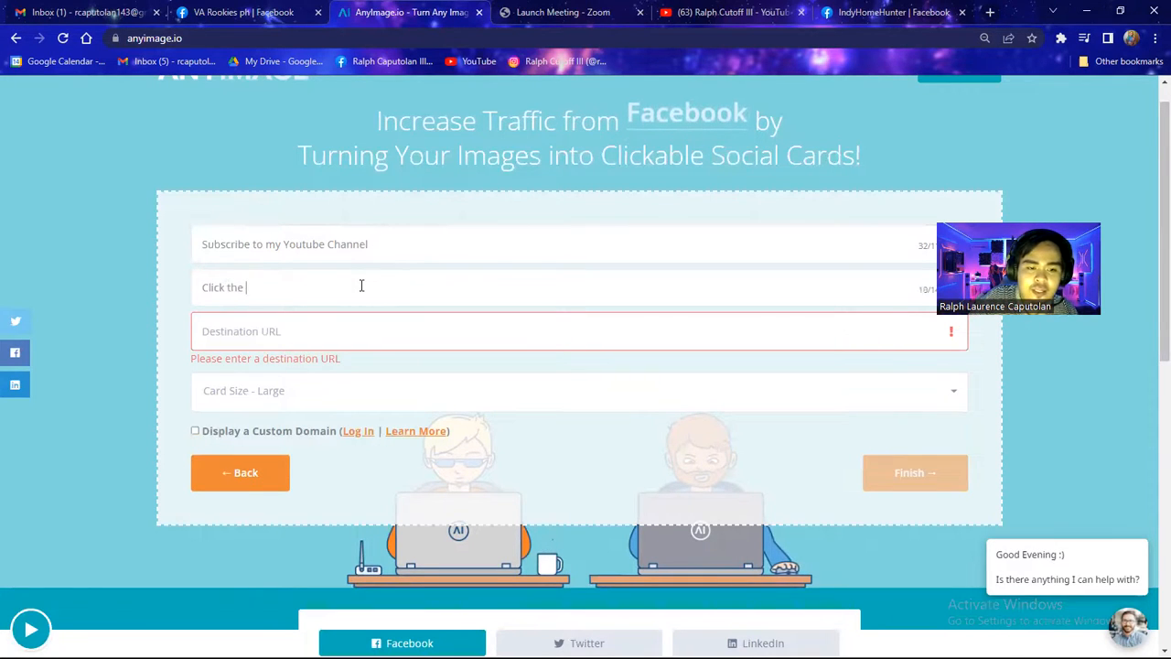
pyautogui.write('image to be r')
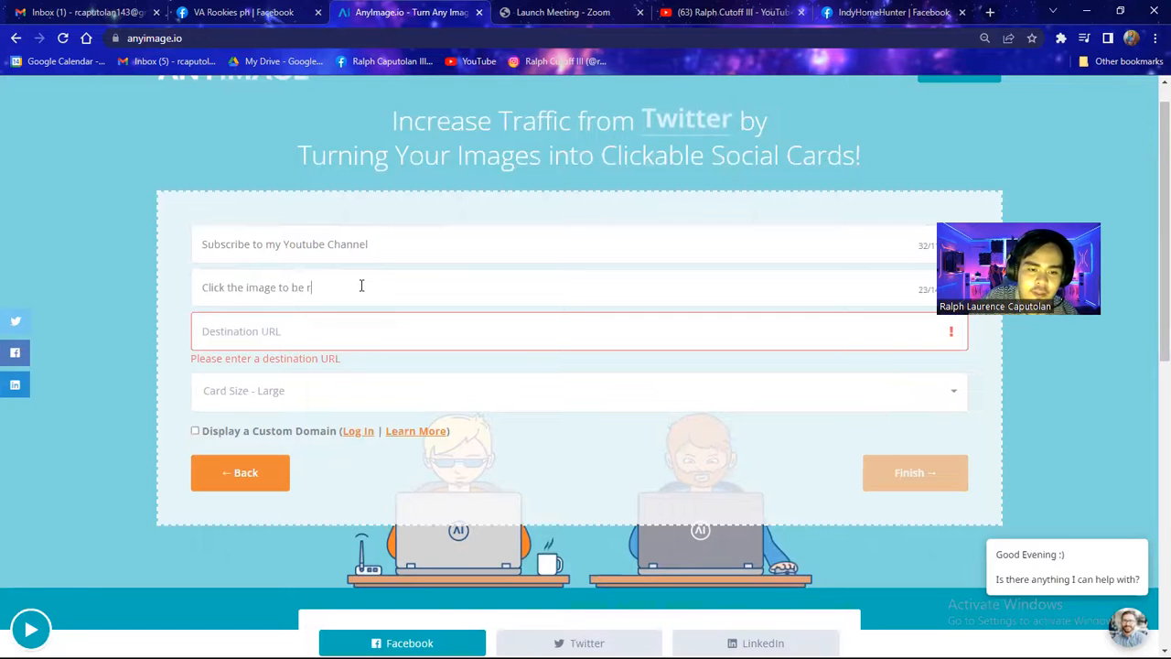
pyautogui.write('outed to ')
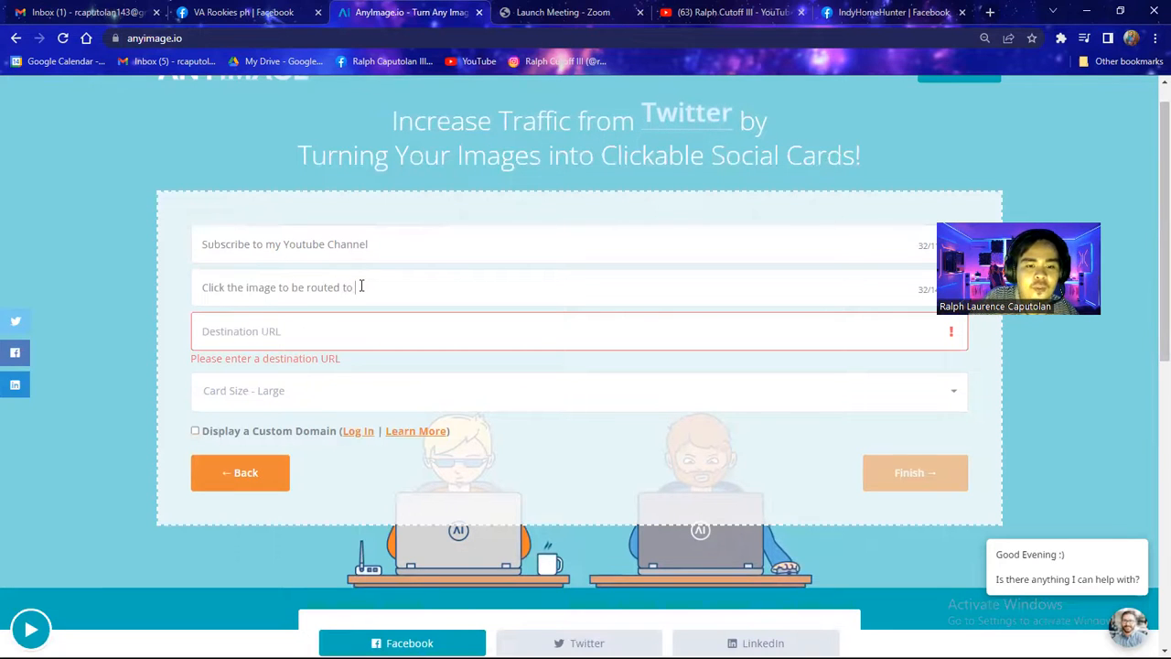
pyautogui.write('ty channel')
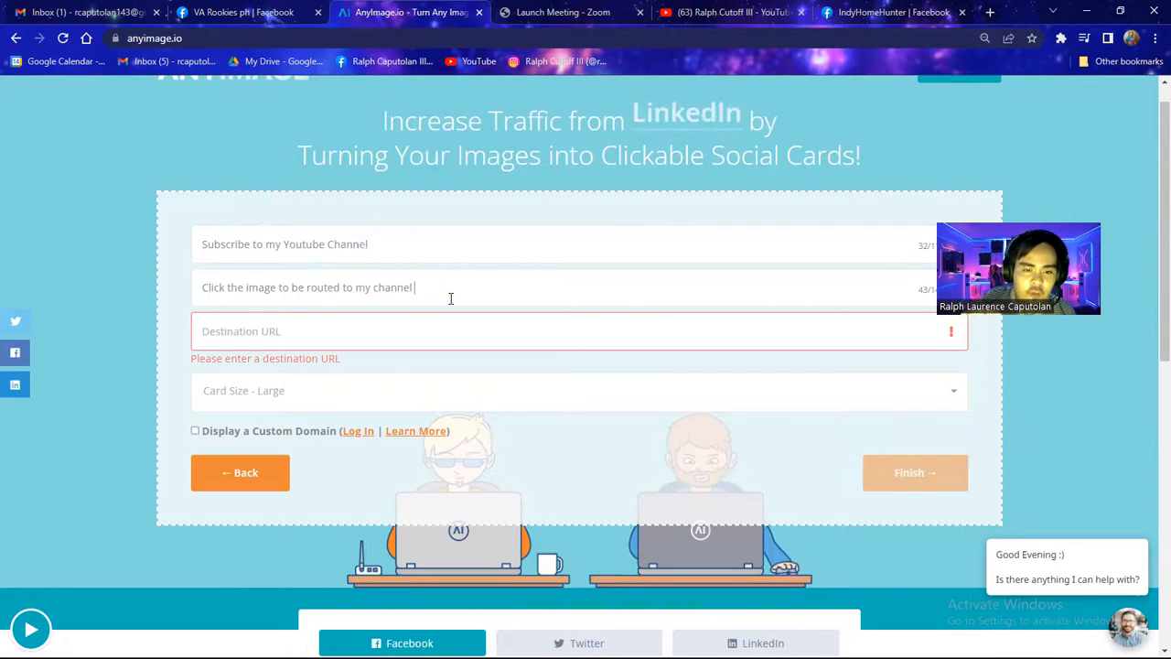
pyautogui.write('.')
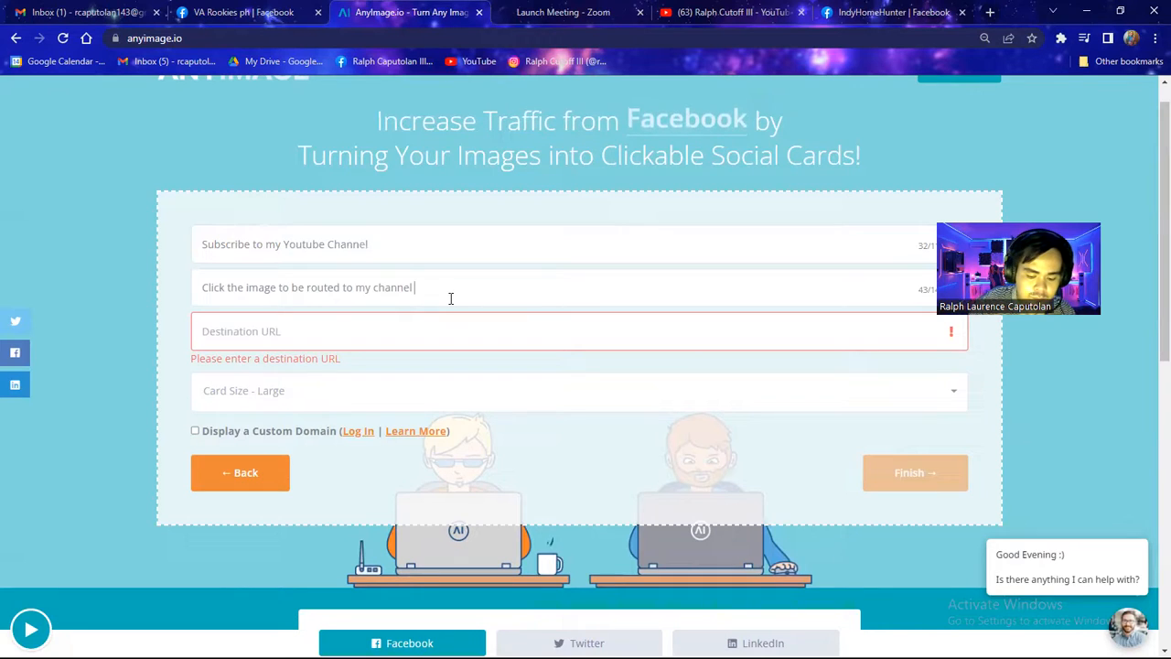
pyautogui.write(' Ple')
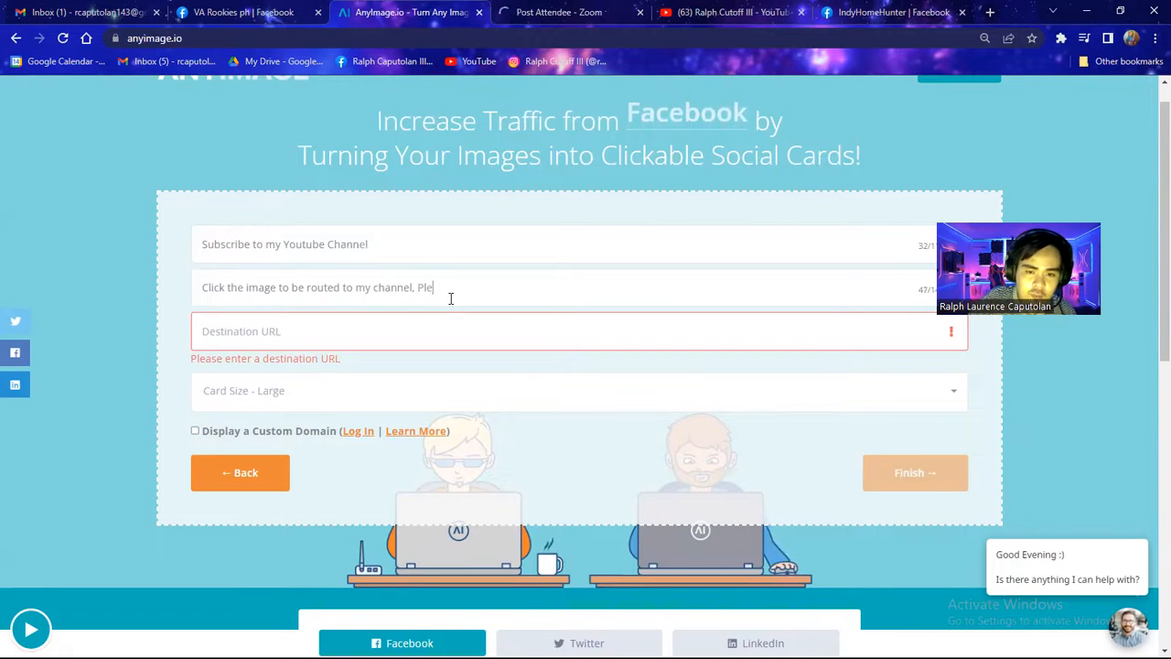
pyautogui.write('ase support')
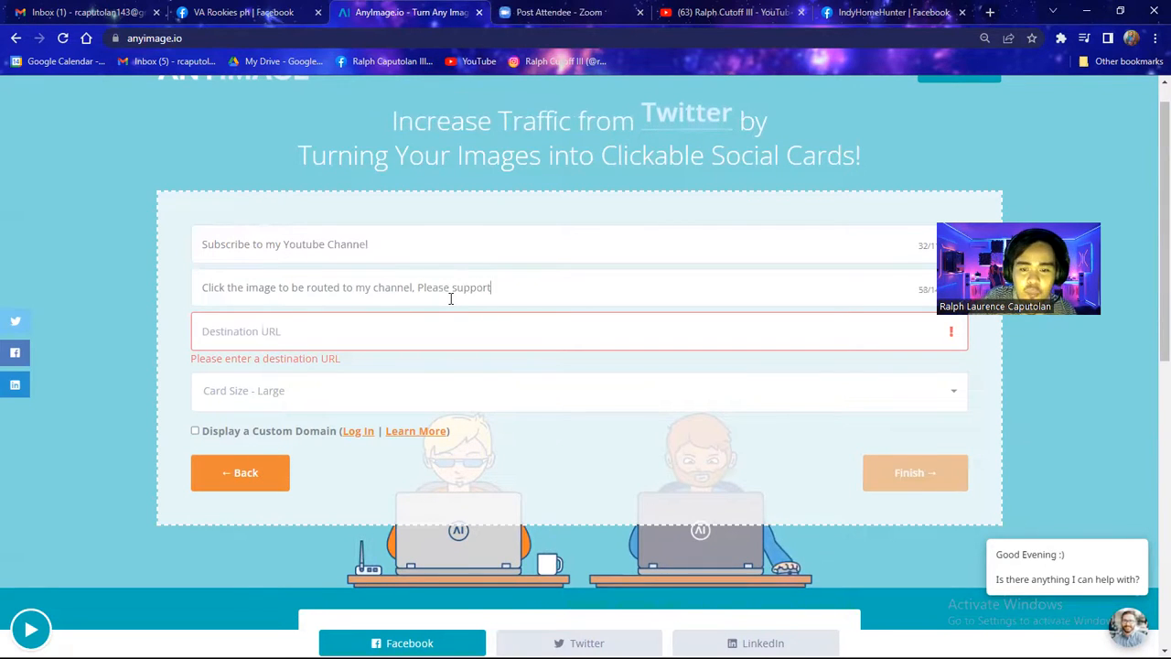
pyautogui.write(' small content cr')
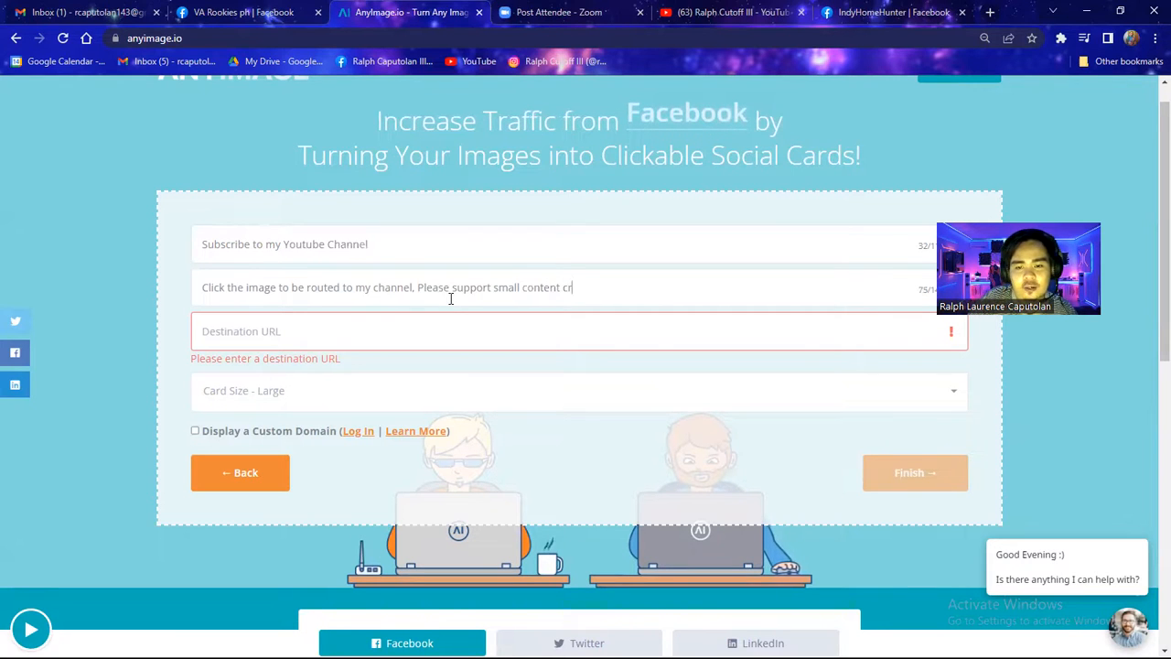
pyautogui.write('eators.')
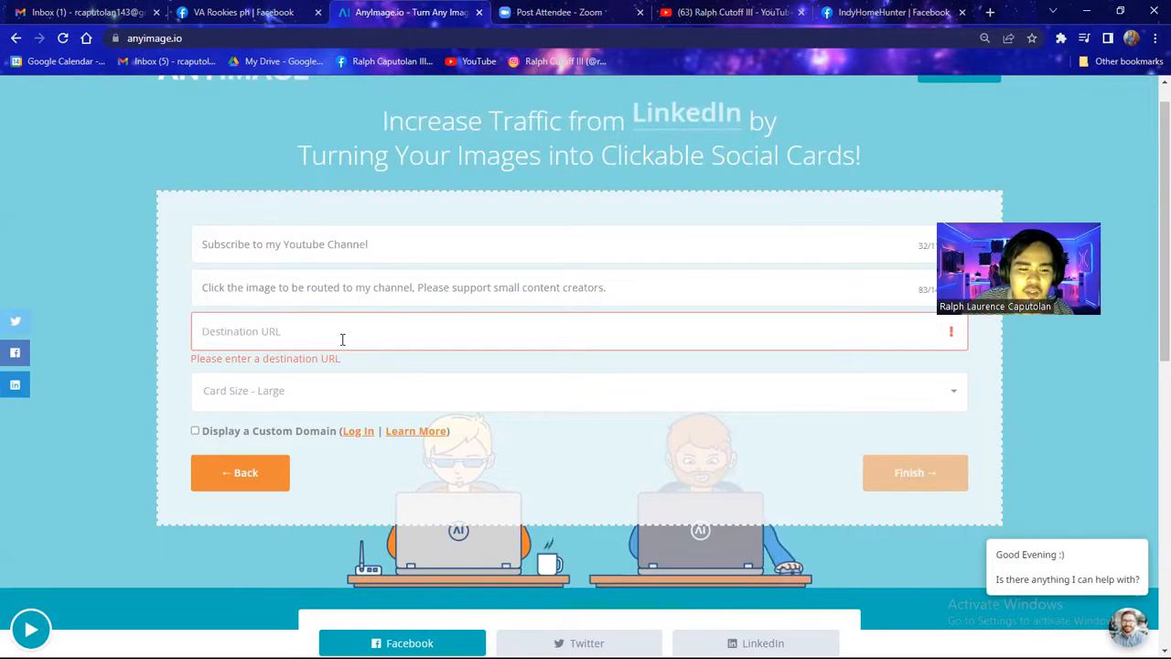
# Copy the YouTube channel's URL from its open channel page for the card's destination URL.
pyautogui.scroll(5, 339, 338)
pyautogui.scroll(-5, 339, 338)
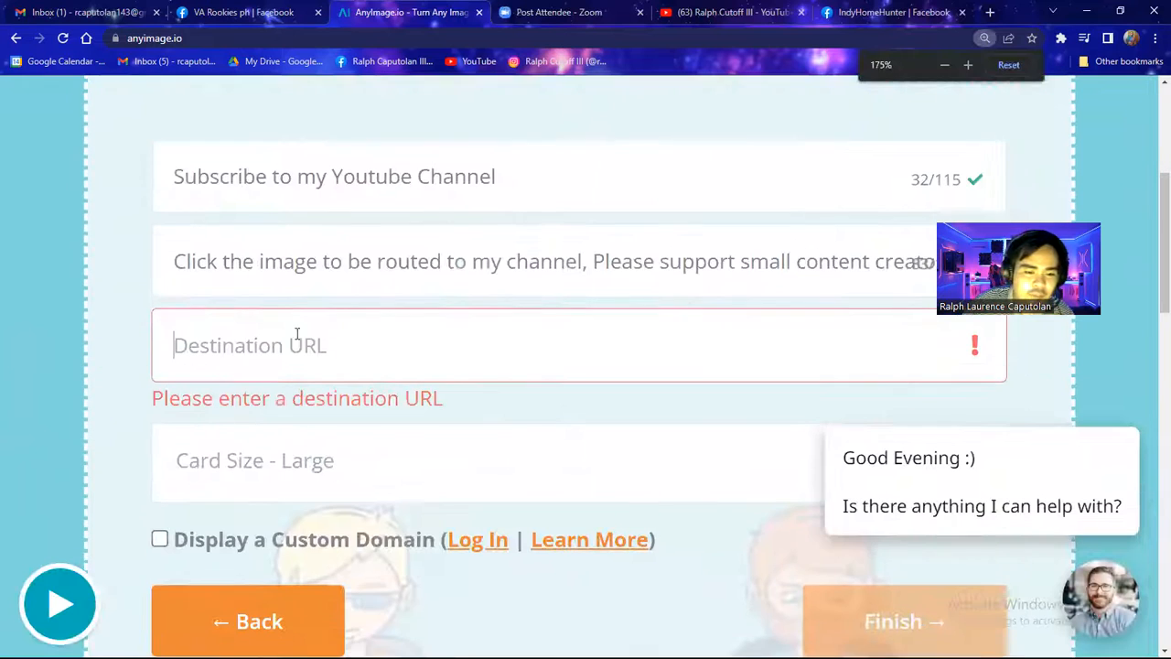
pyautogui.click(384, 375)
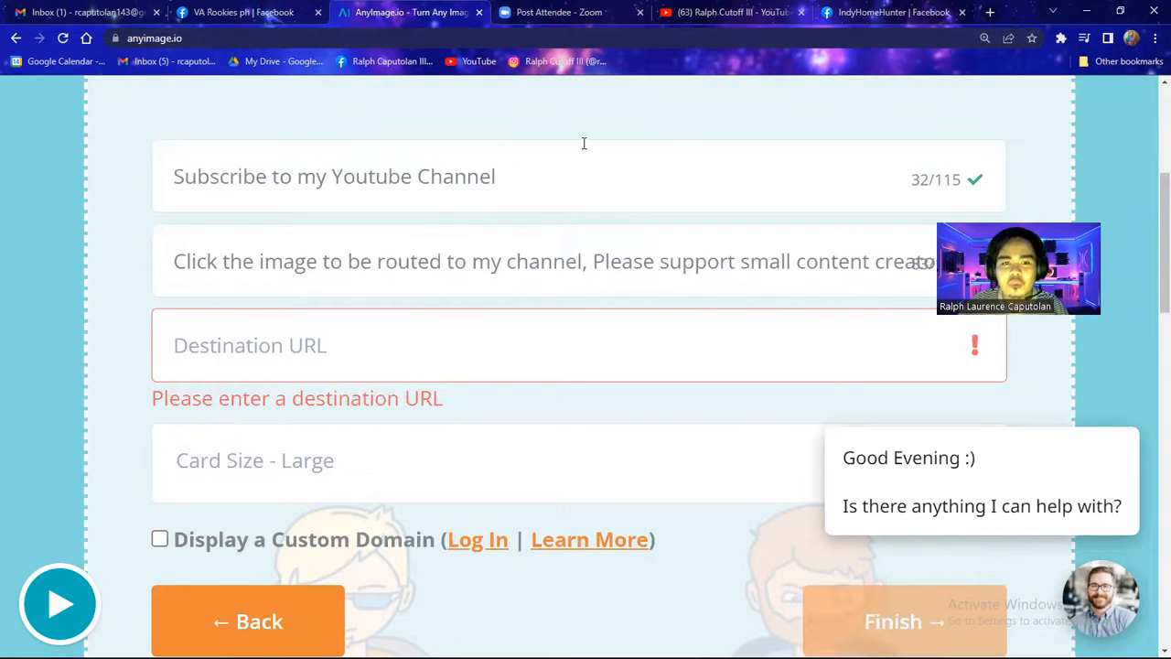
pyautogui.click(704, 14)
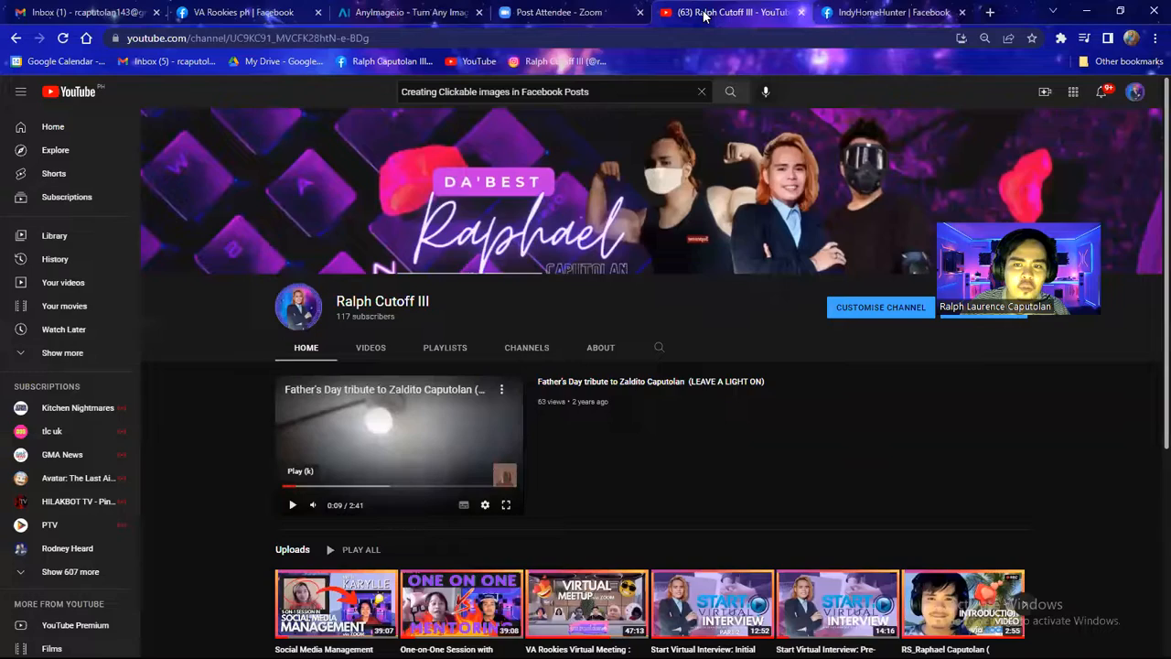
pyautogui.click(389, 36)
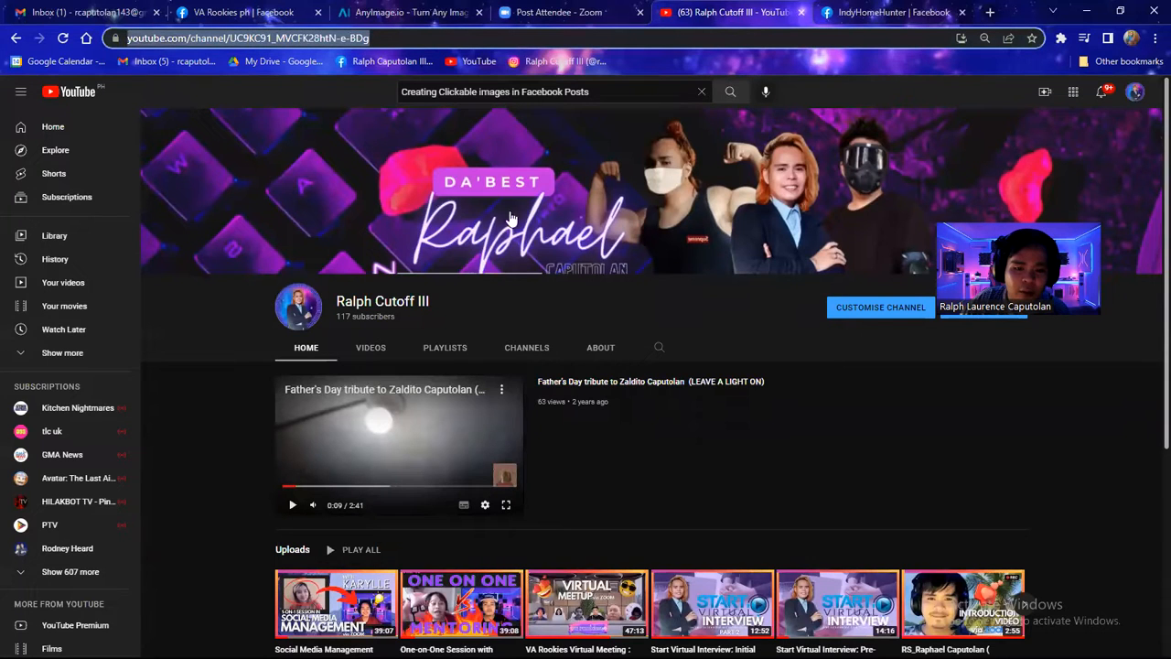
pyautogui.click(400, 39)
pyautogui.hotkey('ctrl', 'c')
pyautogui.press('BackSpace')
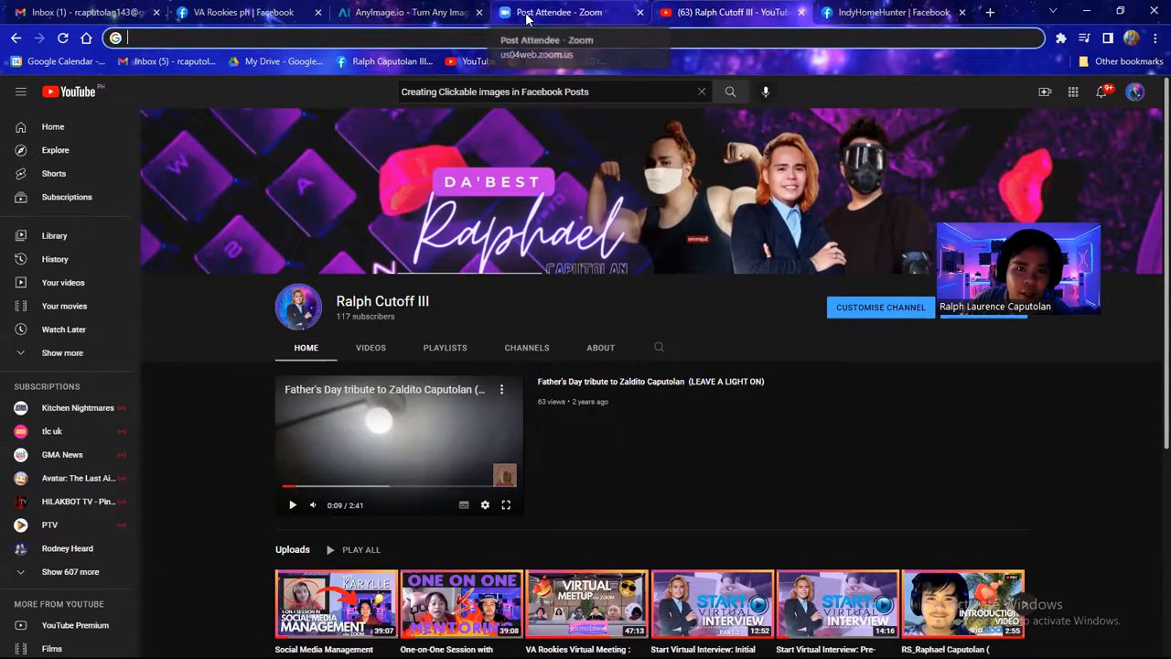
# Return to AnyImage and paste the copied channel link as the card's destination URL.
pyautogui.click(361, 13)
pyautogui.click(350, 354)
pyautogui.hotkey('ctrl', 'v')
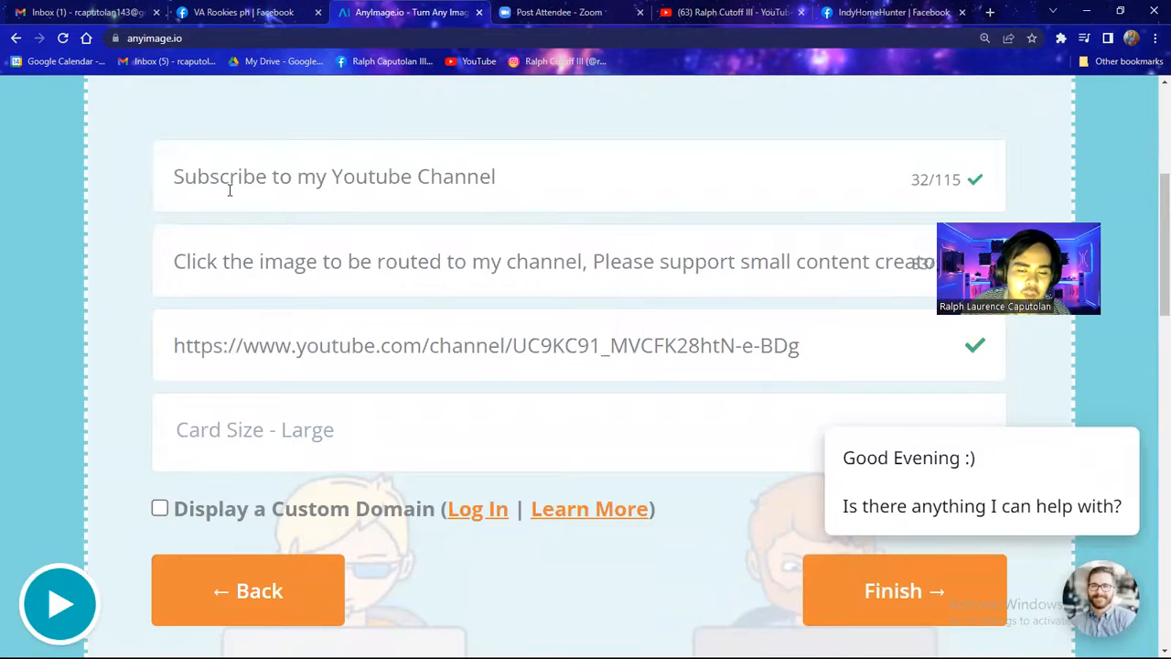
# Reposition the poster in the card's Facebook preview to frame the CLICK HERE button, arrow and mascot.
pyautogui.hotkey('ctrl', '-')
pyautogui.hotkey('ctrl', '-')
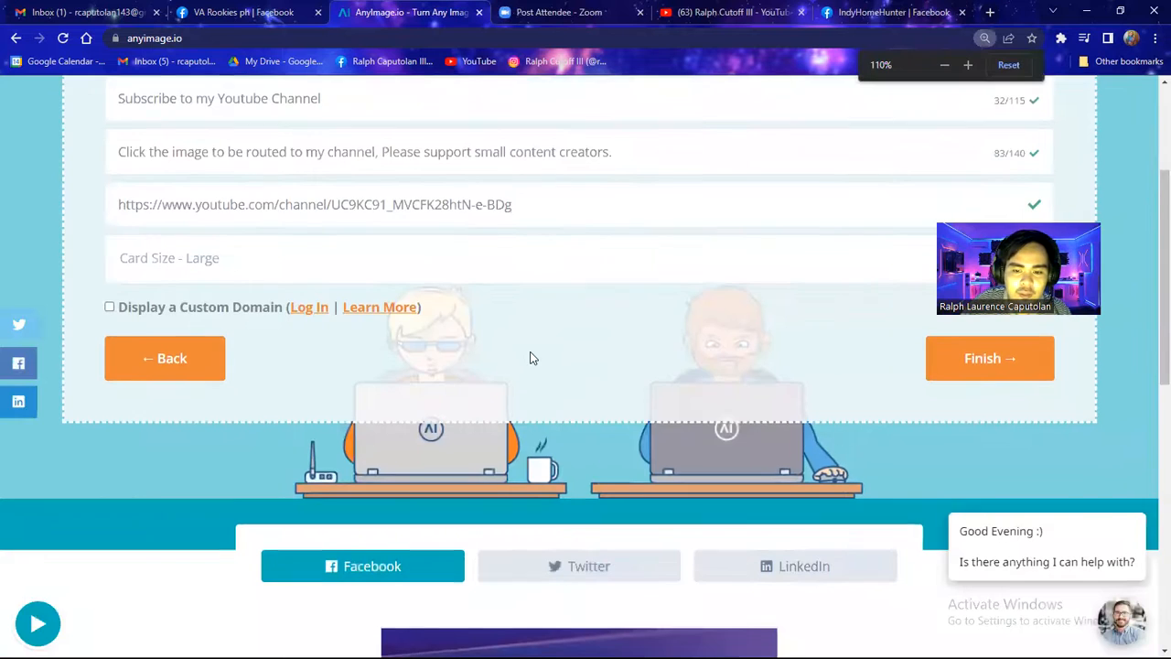
pyautogui.scroll(-4, 530, 362)
pyautogui.scroll(-3, 576, 351)
pyautogui.scroll(2, 577, 339)
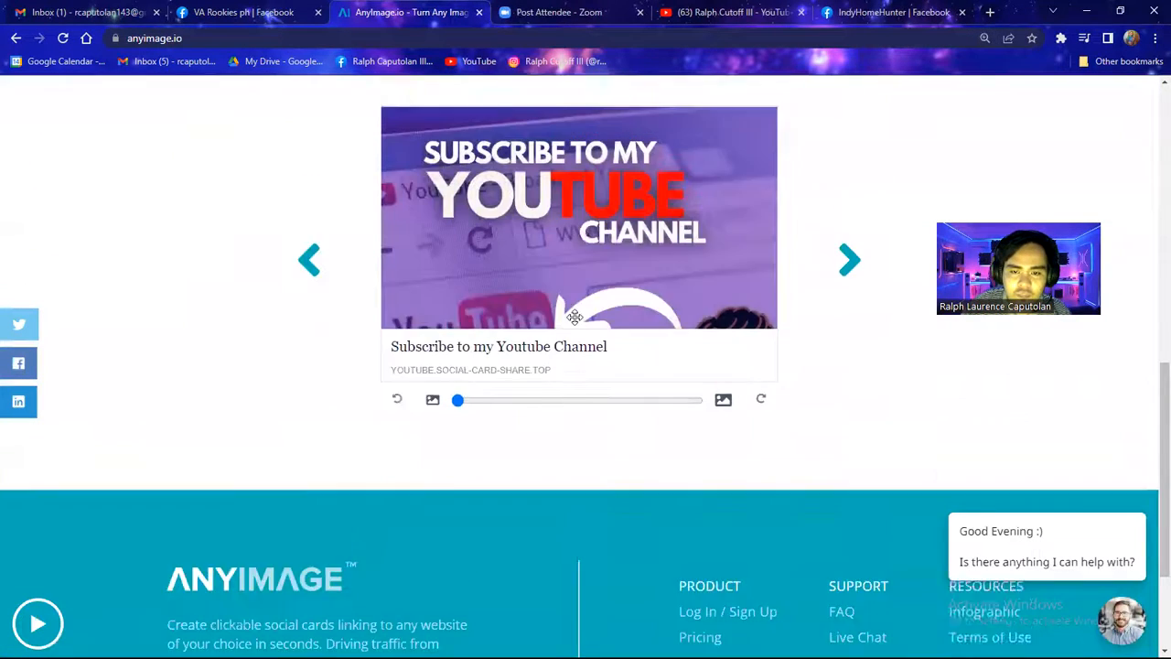
pyautogui.moveTo(585, 307); pyautogui.dragTo(585, 297)
pyautogui.moveTo(459, 483); pyautogui.dragTo(377, 464)
pyautogui.moveTo(501, 307); pyautogui.dragTo(510, 210)
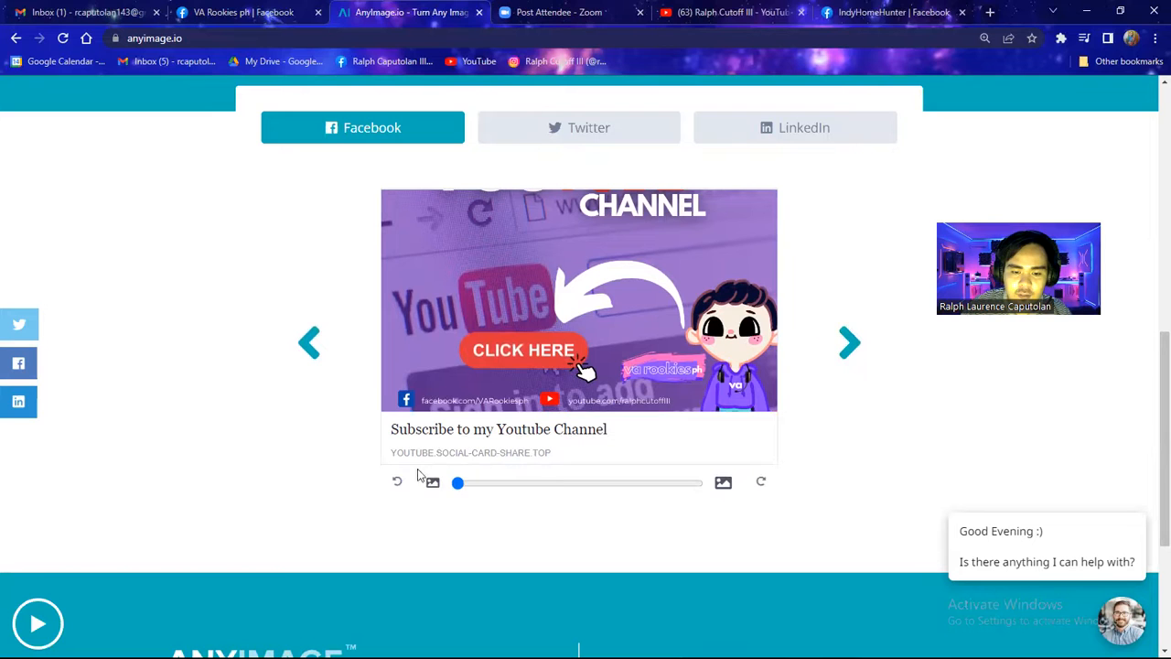
# Try several enlargements and positions of the poster within the card's Facebook preview.
pyautogui.moveTo(460, 486); pyautogui.dragTo(636, 494)
pyautogui.moveTo(537, 492); pyautogui.dragTo(426, 486)
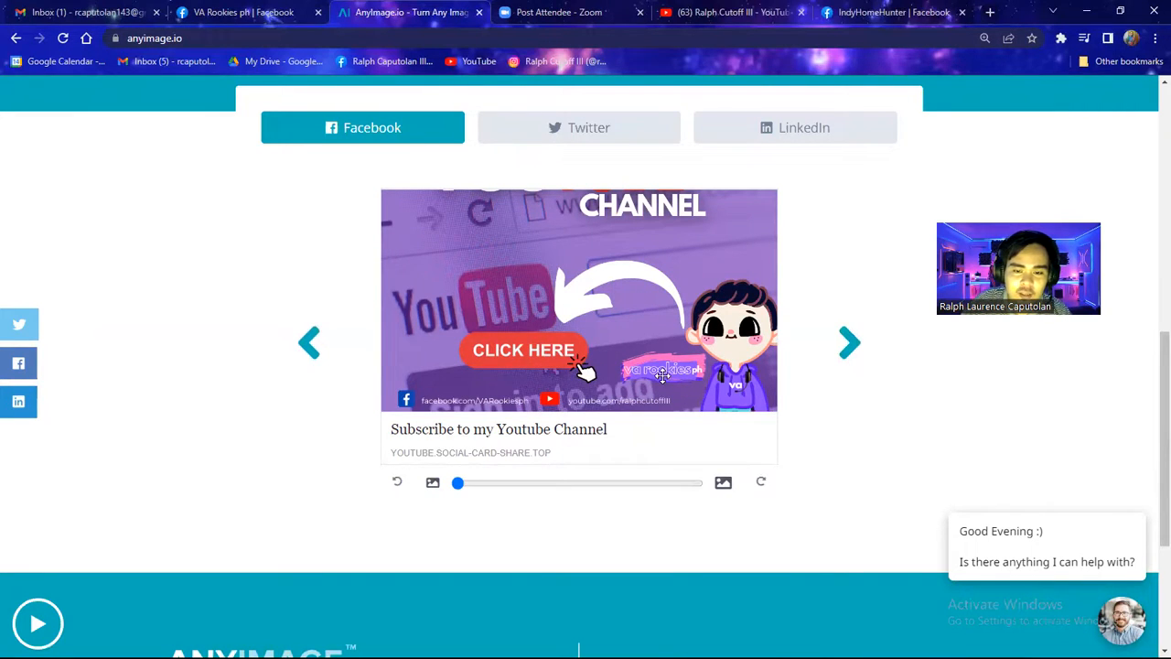
pyautogui.moveTo(459, 483); pyautogui.dragTo(478, 485)
pyautogui.moveTo(675, 334); pyautogui.dragTo(566, 252)
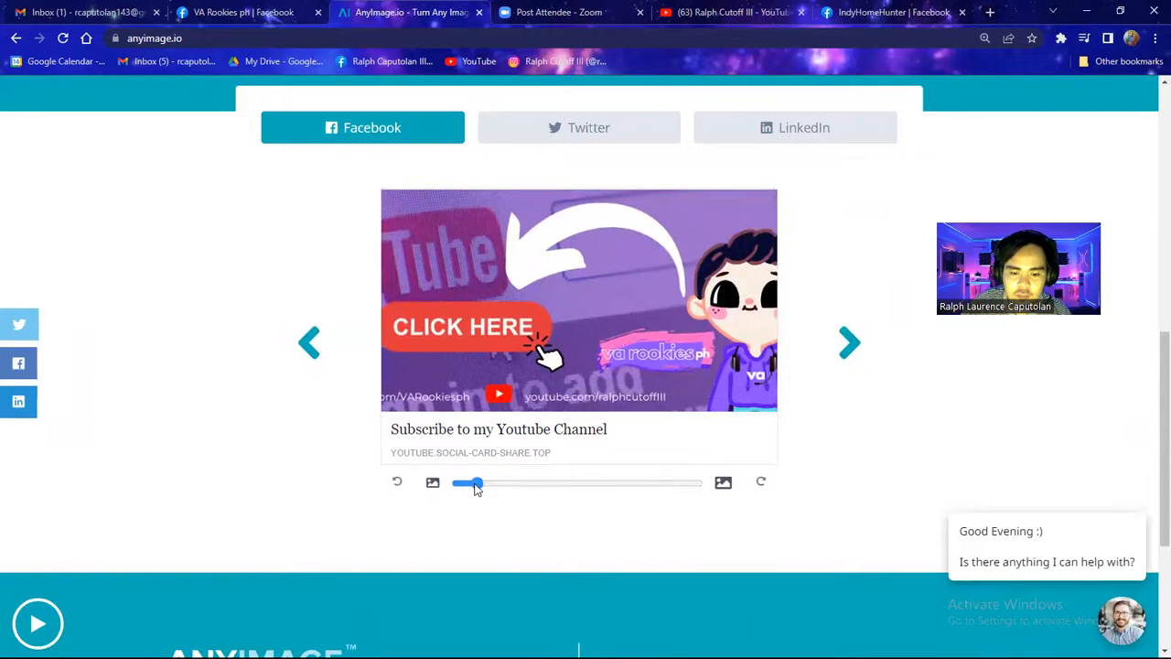
pyautogui.moveTo(476, 488); pyautogui.dragTo(467, 487)
pyautogui.moveTo(545, 359); pyautogui.dragTo(600, 351)
pyautogui.moveTo(469, 486); pyautogui.dragTo(465, 487)
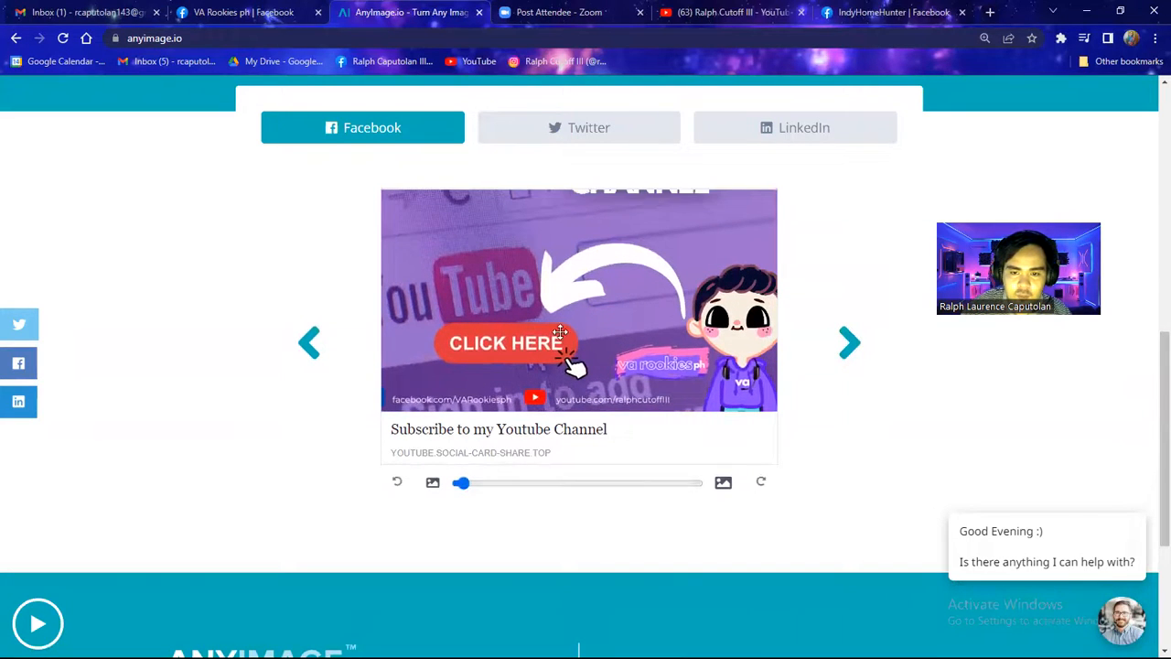
# Enlarge the preview image slightly and reframe it around the CLICK HERE button, arrow and mascot.
pyautogui.moveTo(577, 311); pyautogui.dragTo(588, 349)
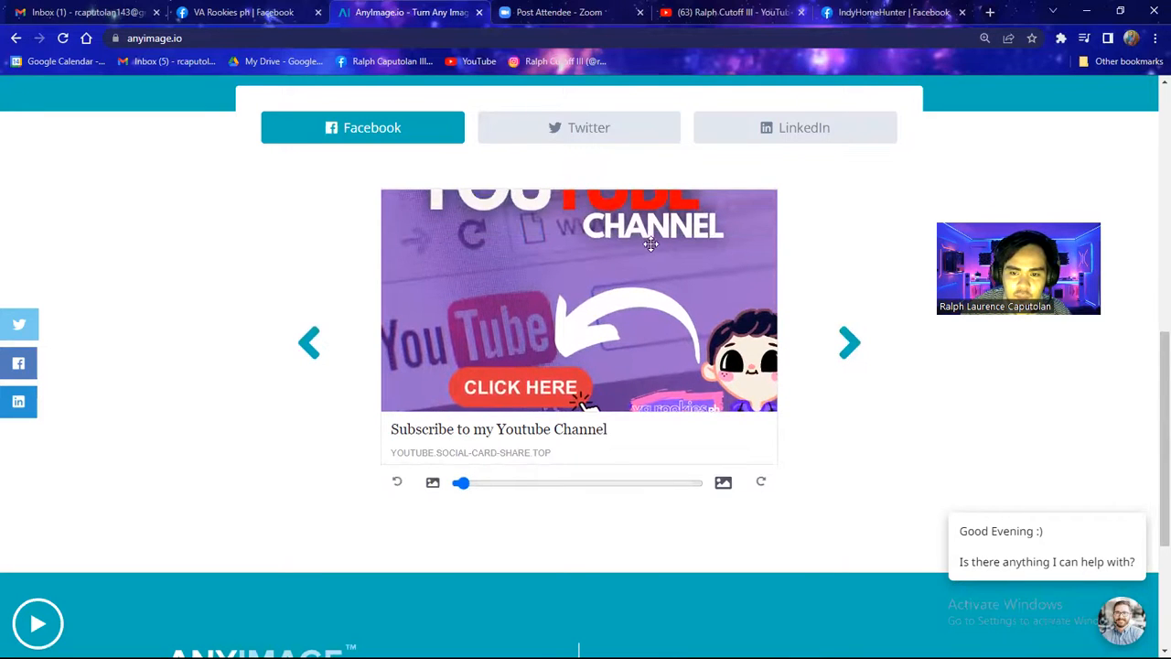
pyautogui.moveTo(460, 483); pyautogui.dragTo(460, 486)
pyautogui.moveTo(577, 201); pyautogui.dragTo(591, 176)
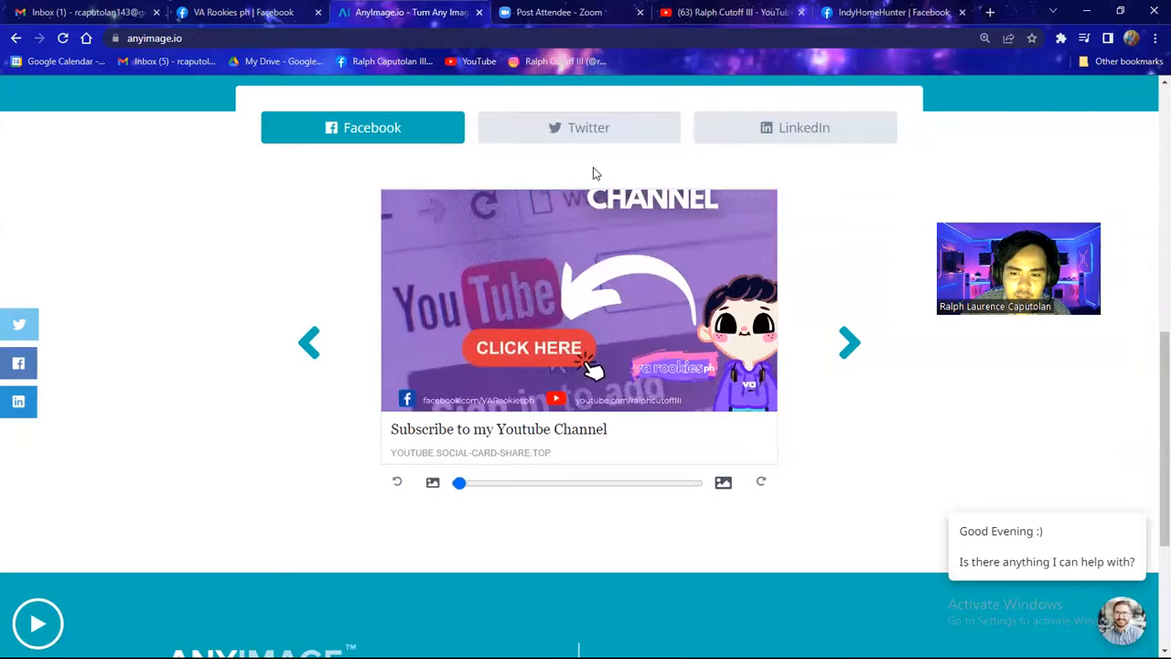
pyautogui.moveTo(467, 485); pyautogui.dragTo(470, 485)
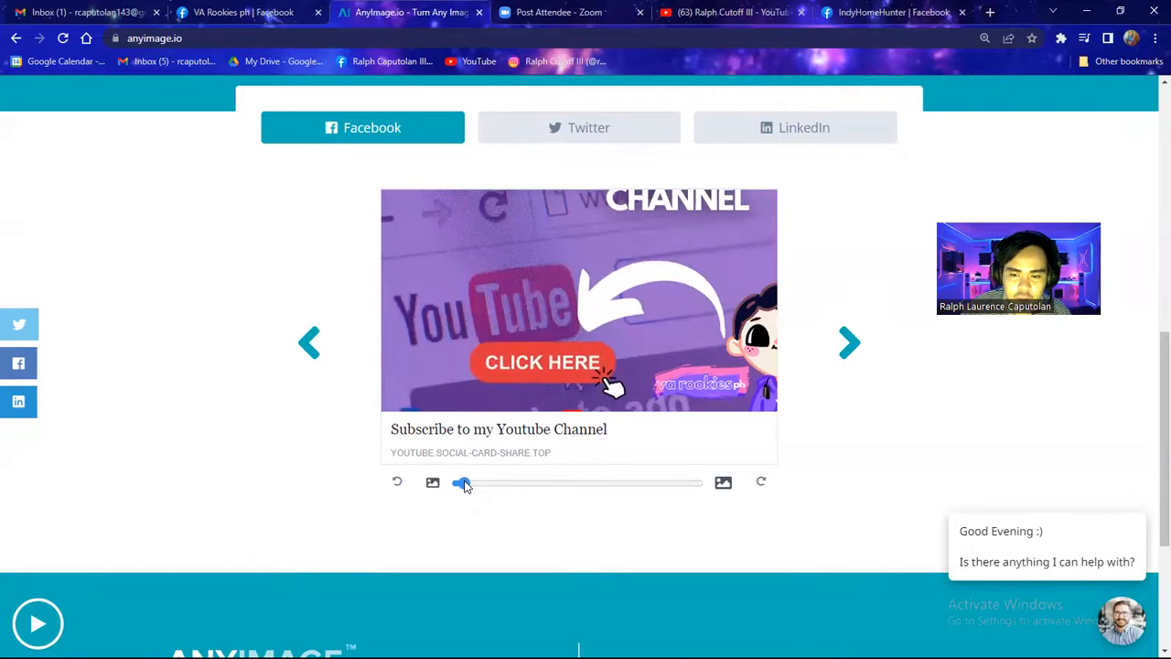
pyautogui.moveTo(664, 322); pyautogui.dragTo(577, 247)
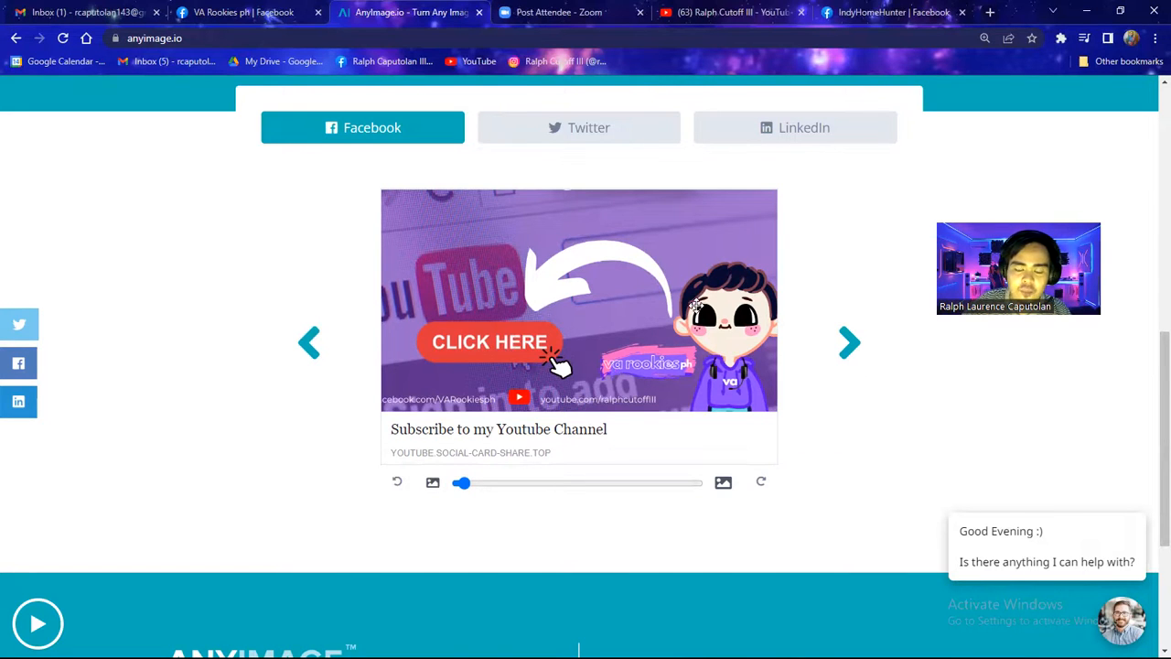
# Review the framed Facebook preview and finish the social card to generate its shareable link.
pyautogui.scroll(4, 660, 288)
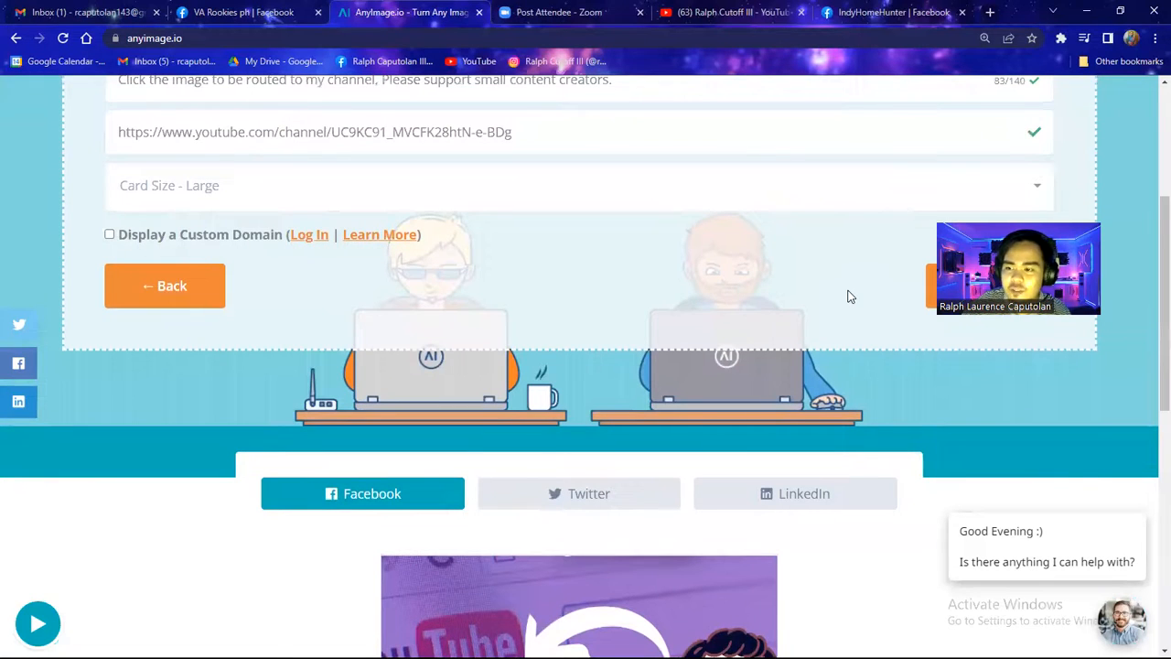
pyautogui.scroll(-2, 764, 333)
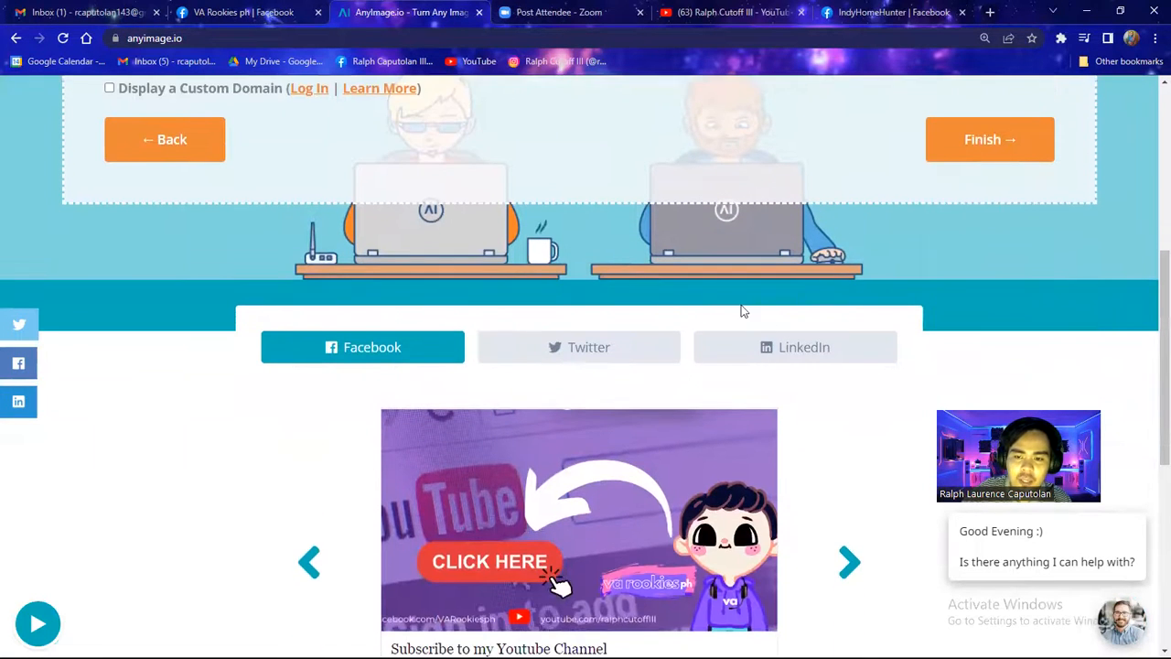
pyautogui.hotkey('ctrl', '+')
pyautogui.scroll(-3, 613, 367)
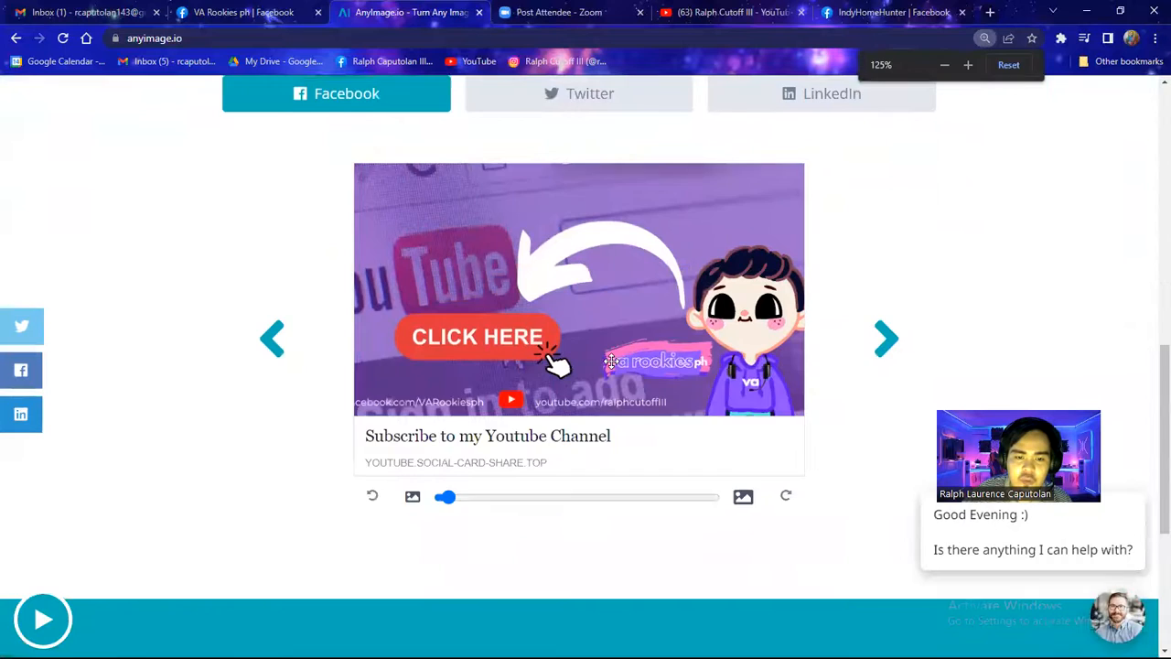
pyautogui.scroll(1, 440, 312)
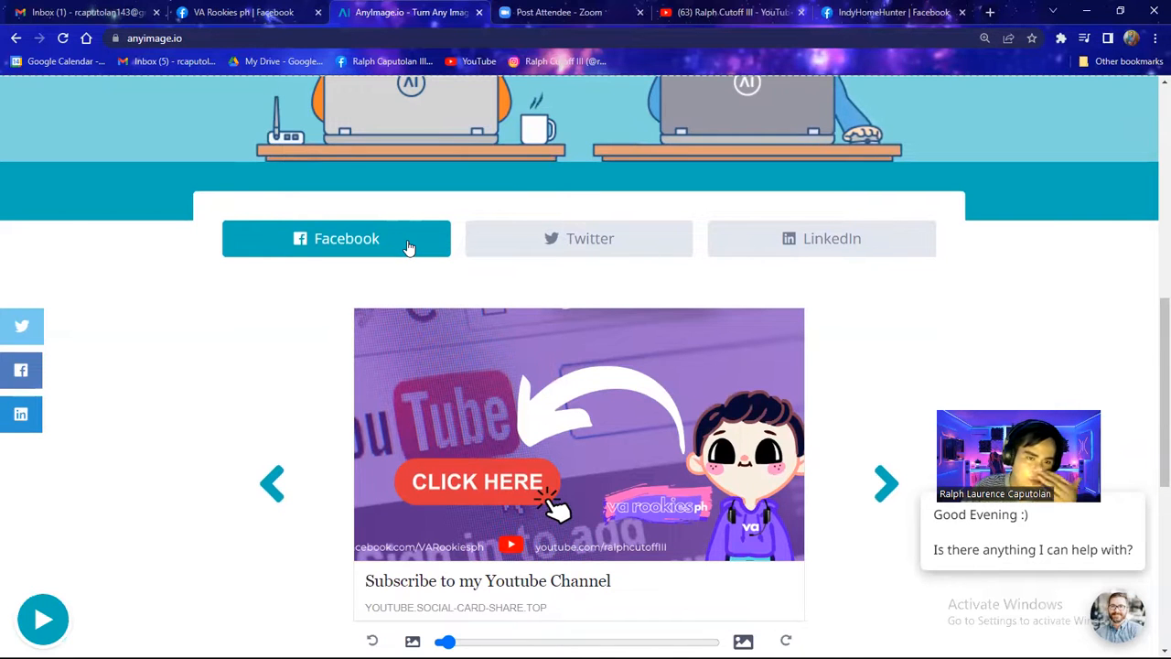
pyautogui.scroll(-3, 517, 289)
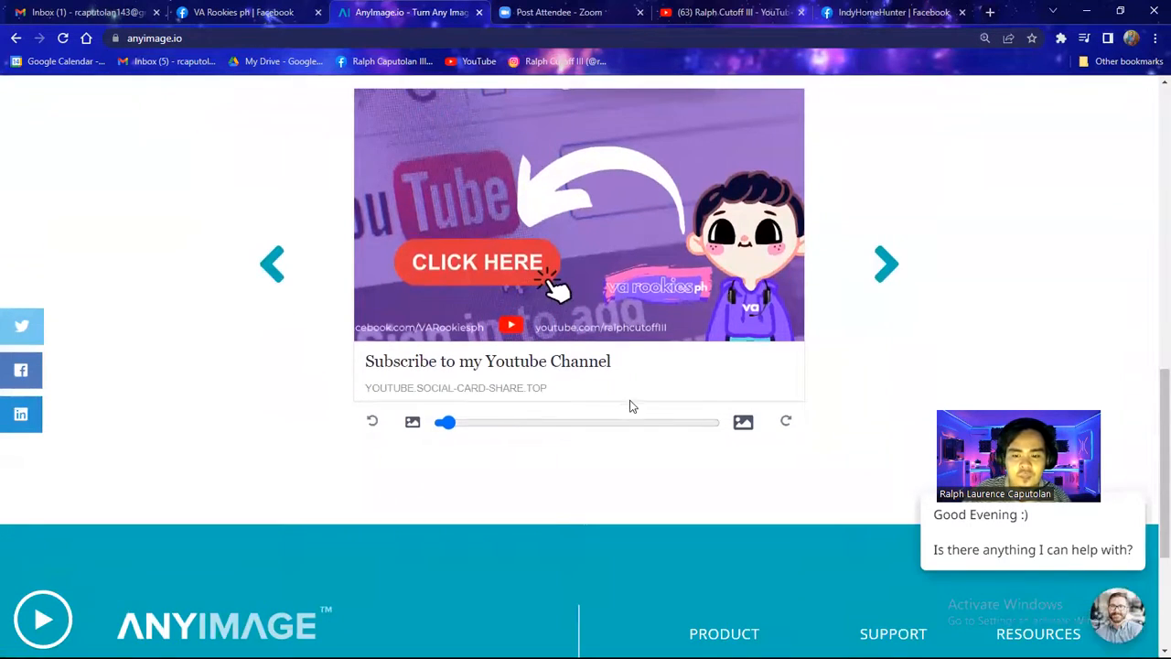
pyautogui.scroll(4, 631, 403)
pyautogui.scroll(1, 940, 314)
pyautogui.click(1019, 306)
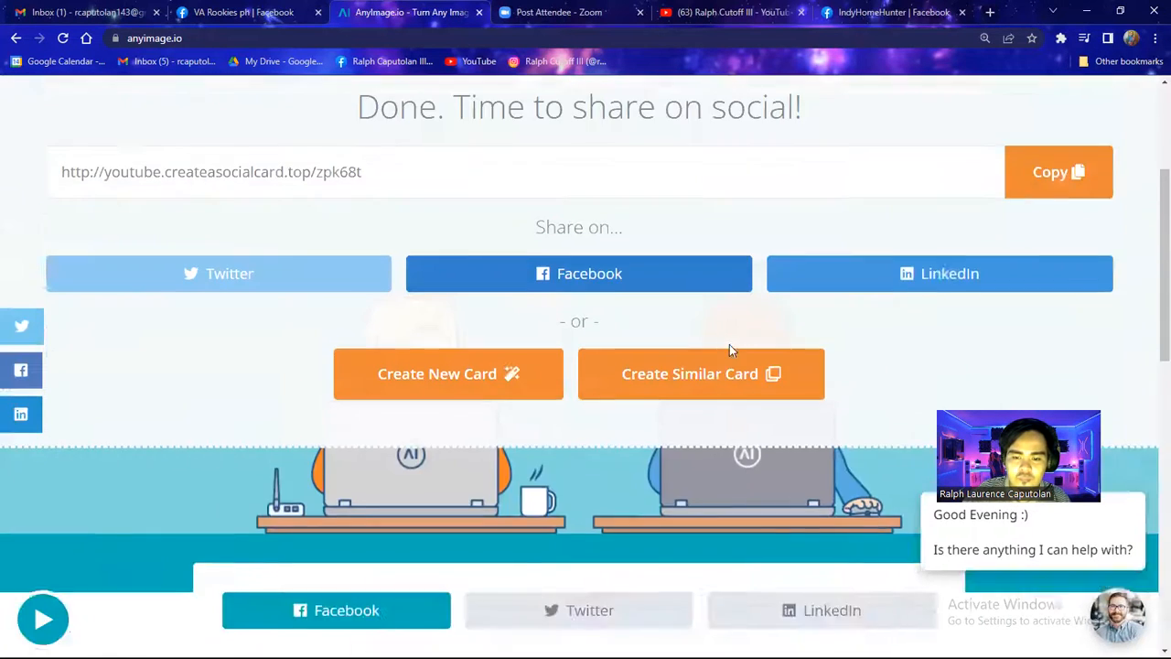
# Copy the generated social card link from the sharing page.
pyautogui.scroll(3, 729, 344)
pyautogui.scroll(-2, 729, 347)
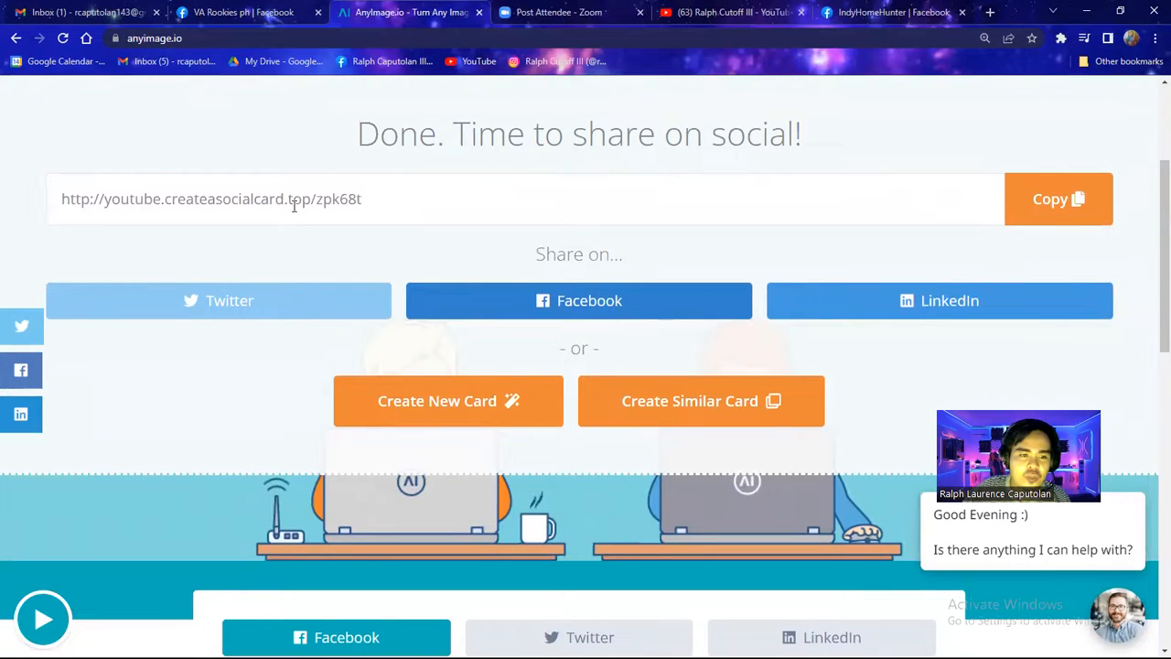
pyautogui.moveTo(416, 199); pyautogui.dragTo(56, 198)
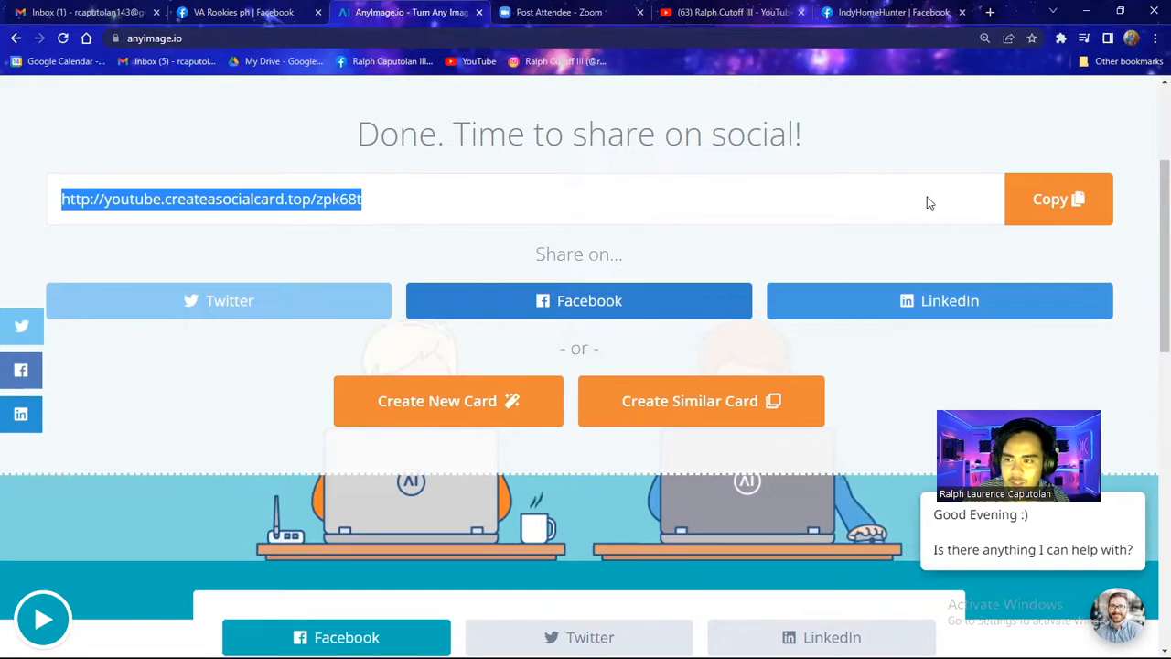
pyautogui.click(1012, 134)
pyautogui.click(755, 548)
pyautogui.moveTo(1038, 116)
pyautogui.mouseDown()
pyautogui.moveTo(945, 186)
pyautogui.moveTo(1043, 280)
pyautogui.moveTo(1155, 236)
pyautogui.moveTo(1155, 125)
pyautogui.moveTo(1091, 108)
pyautogui.moveTo(1049, 113)
pyautogui.mouseUp()
pyautogui.moveTo(673, 417)
pyautogui.mouseDown()
pyautogui.moveTo(810, 271)
pyautogui.moveTo(905, 218)
pyautogui.moveTo(875, 217)
pyautogui.moveTo(884, 258)
pyautogui.mouseUp()
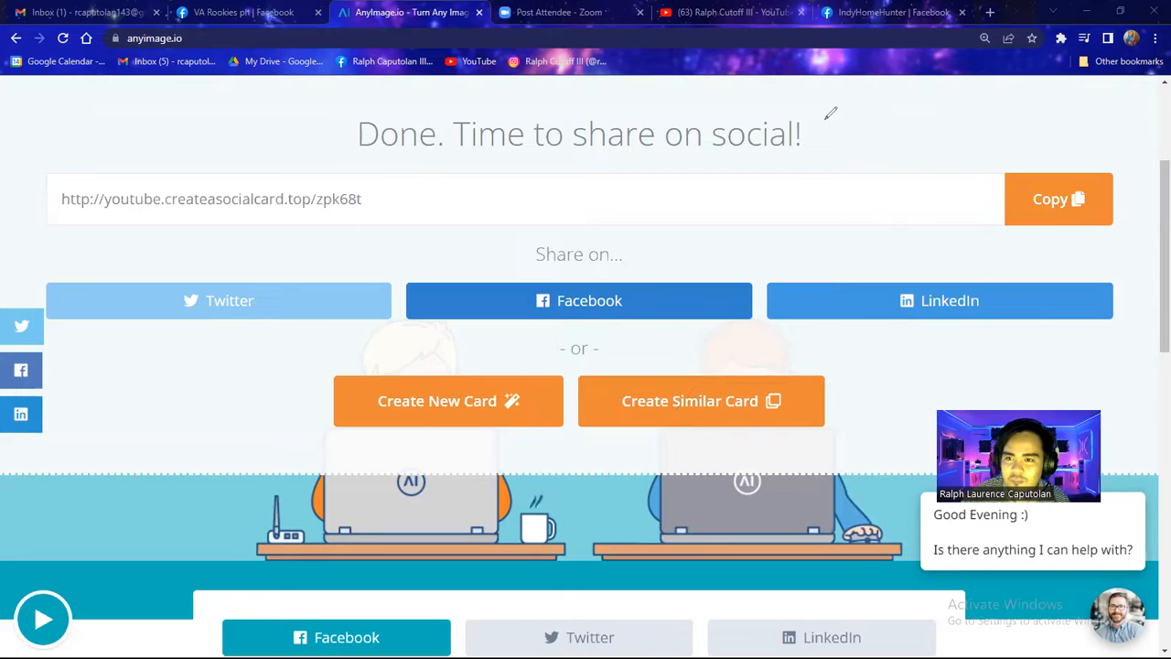
pyautogui.click(1040, 199)
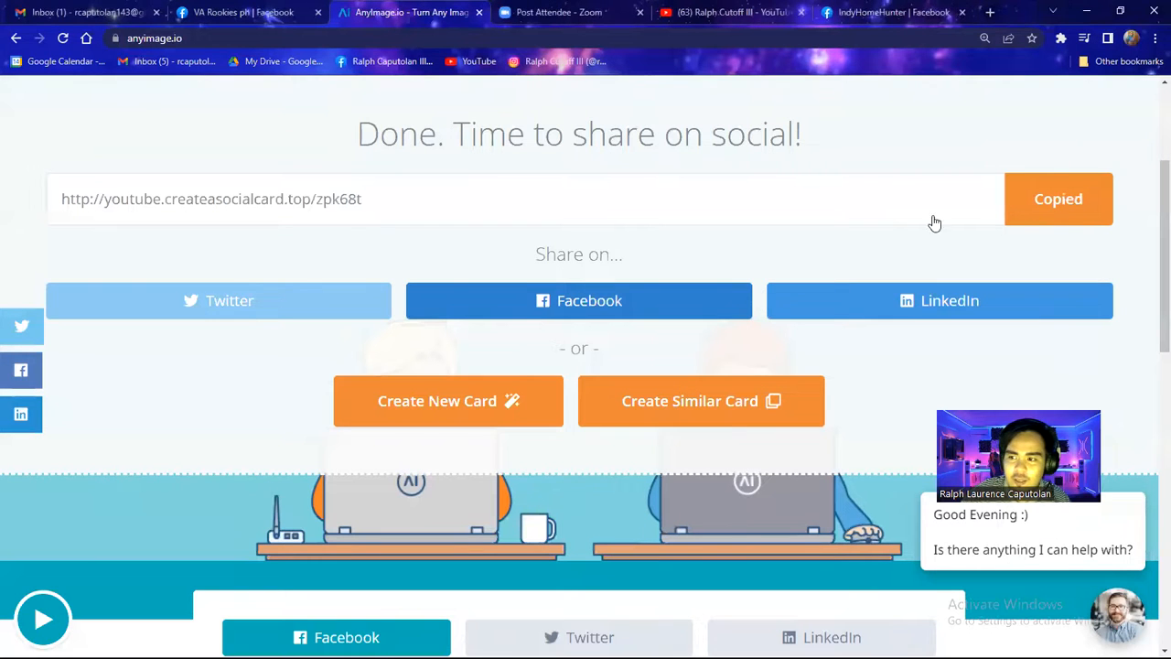
# Switch to the VA Rookies ph Facebook page and open its draft post containing the earlier card link.
pyautogui.click(241, 13)
pyautogui.scroll(5, 779, 377)
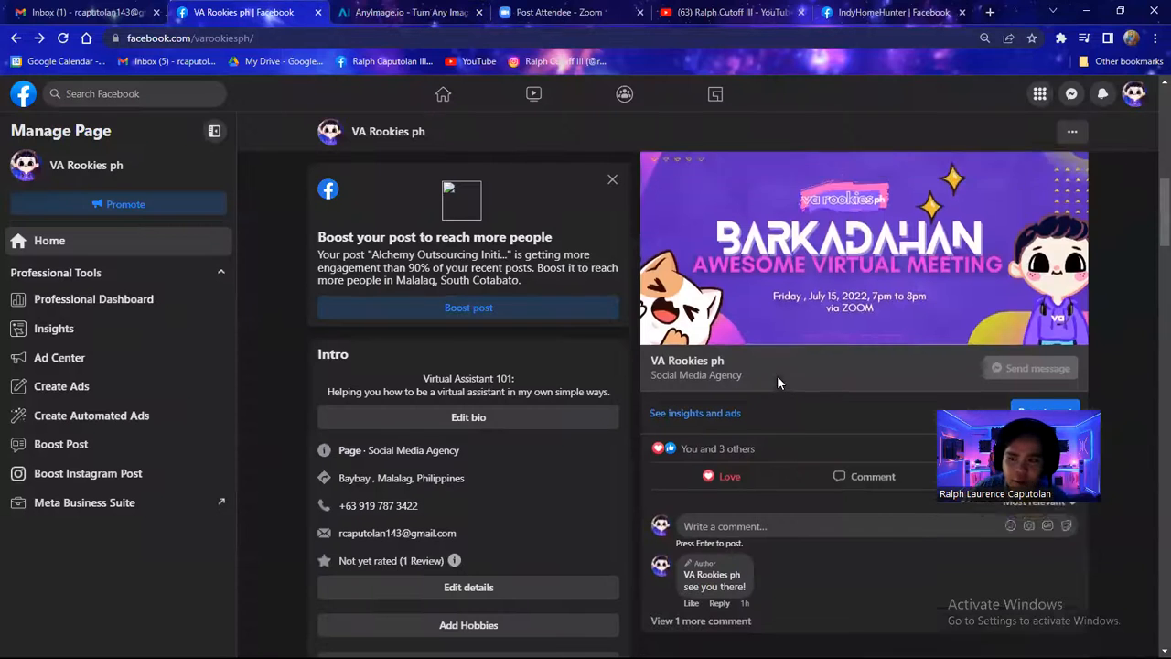
pyautogui.hotkey('ctrl', '-')
pyautogui.hotkey('ctrl', '-')
pyautogui.hotkey('ctrl', '-')
pyautogui.hotkey('ctrl', '-')
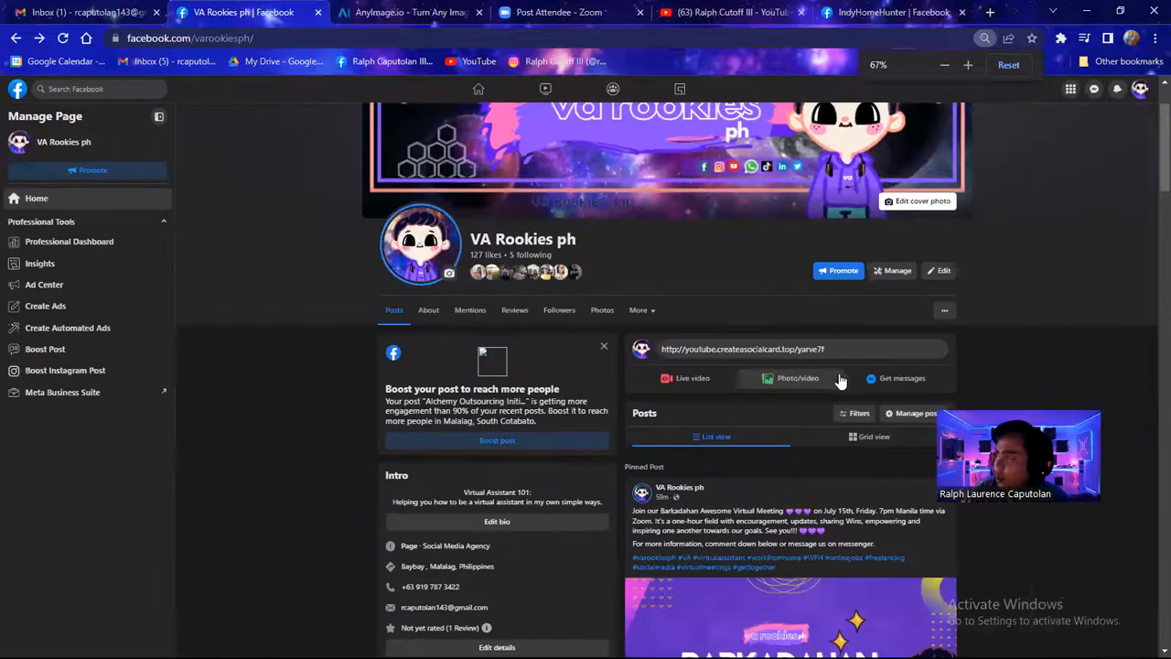
pyautogui.scroll(-3, 753, 337)
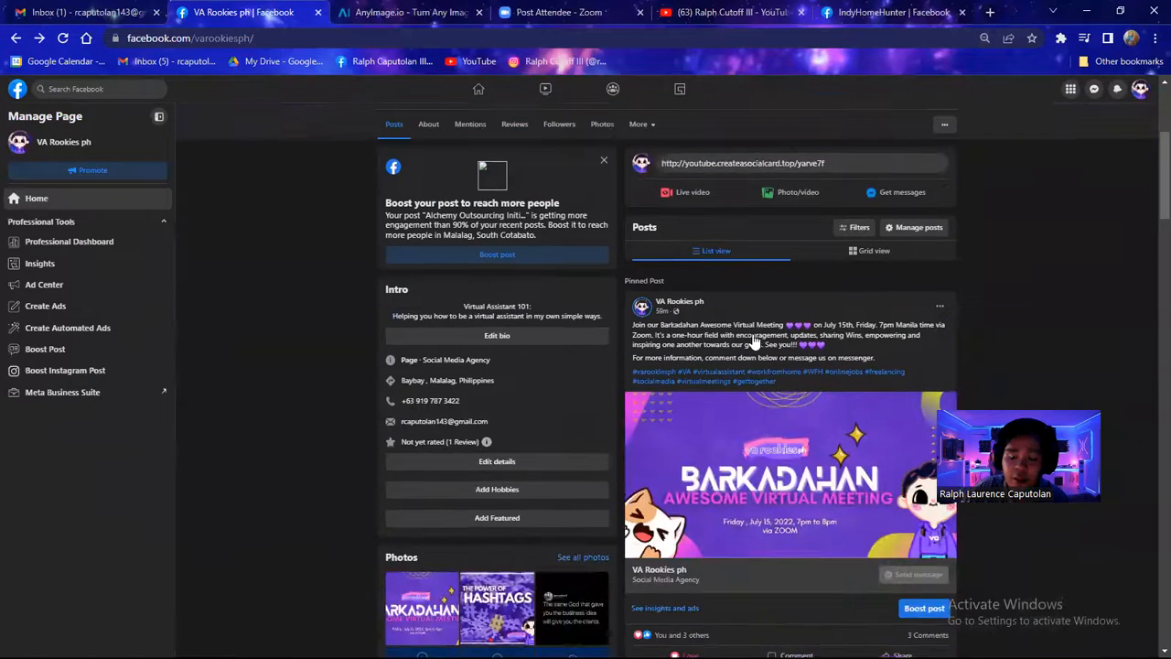
pyautogui.click(842, 208)
pyautogui.click(843, 211)
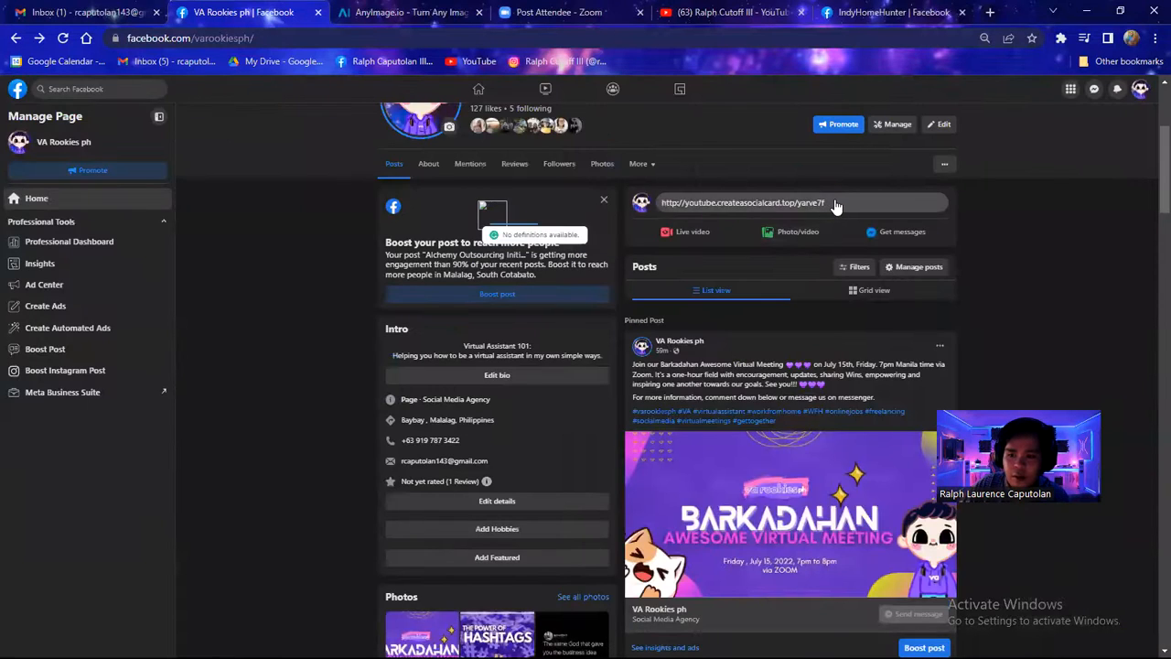
pyautogui.click(834, 204)
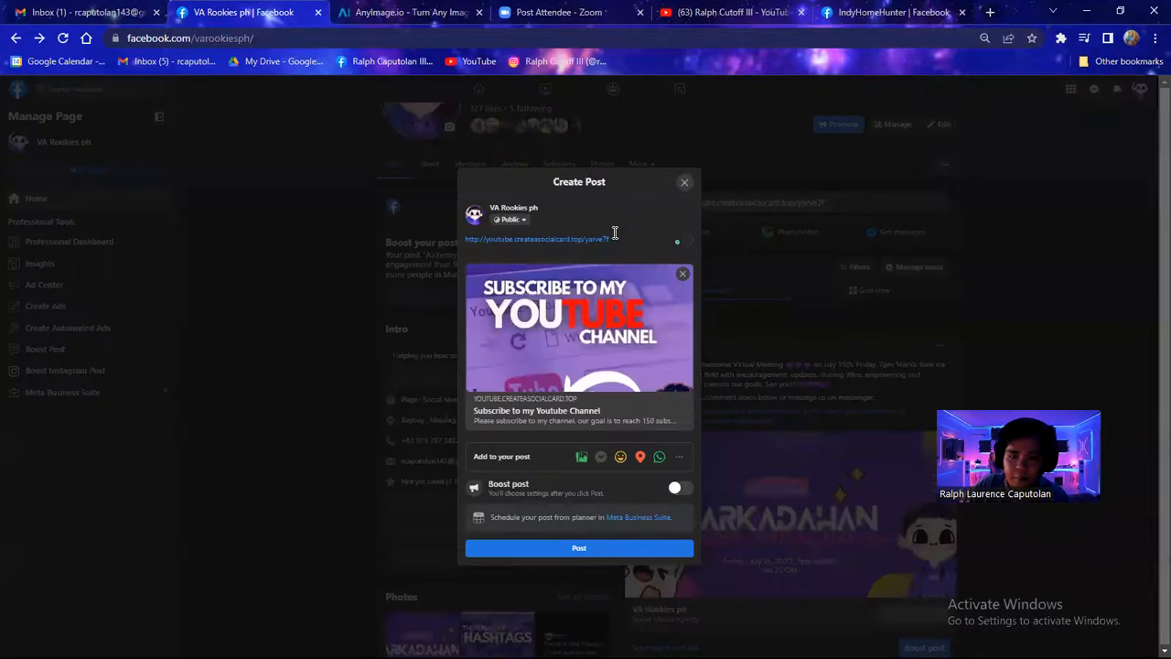
# Replace the draft post's old card link and preview with the caption "Please Subscribe to my Youtube Channel .".
pyautogui.click(682, 274)
pyautogui.moveTo(525, 340); pyautogui.dragTo(440, 319)
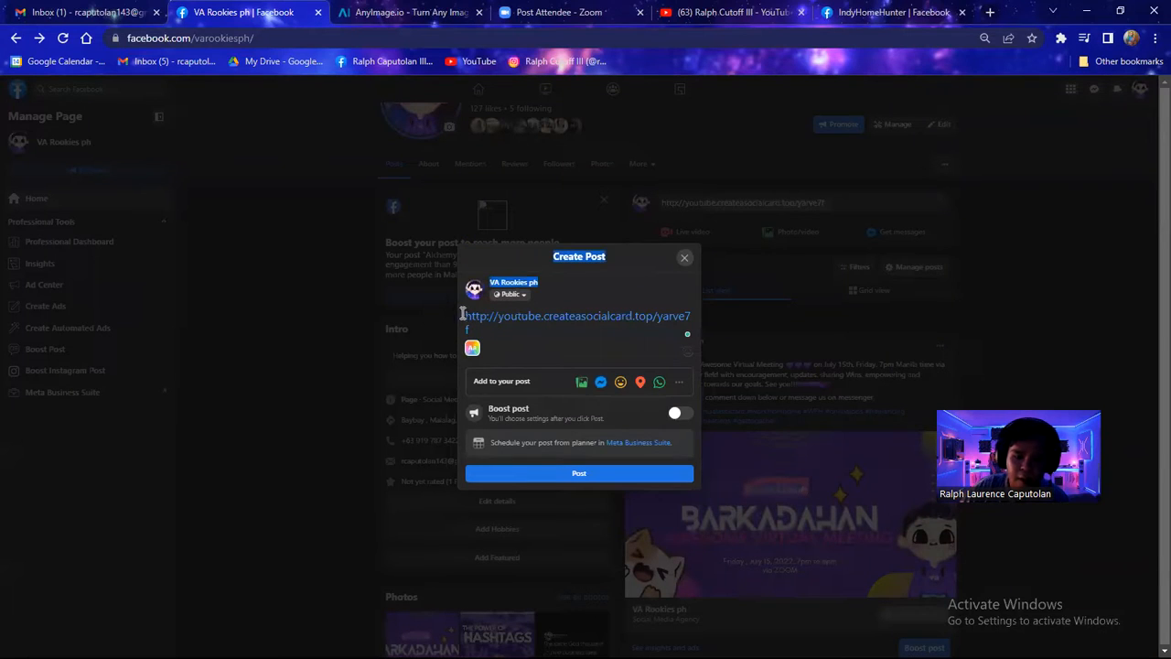
pyautogui.click(466, 316)
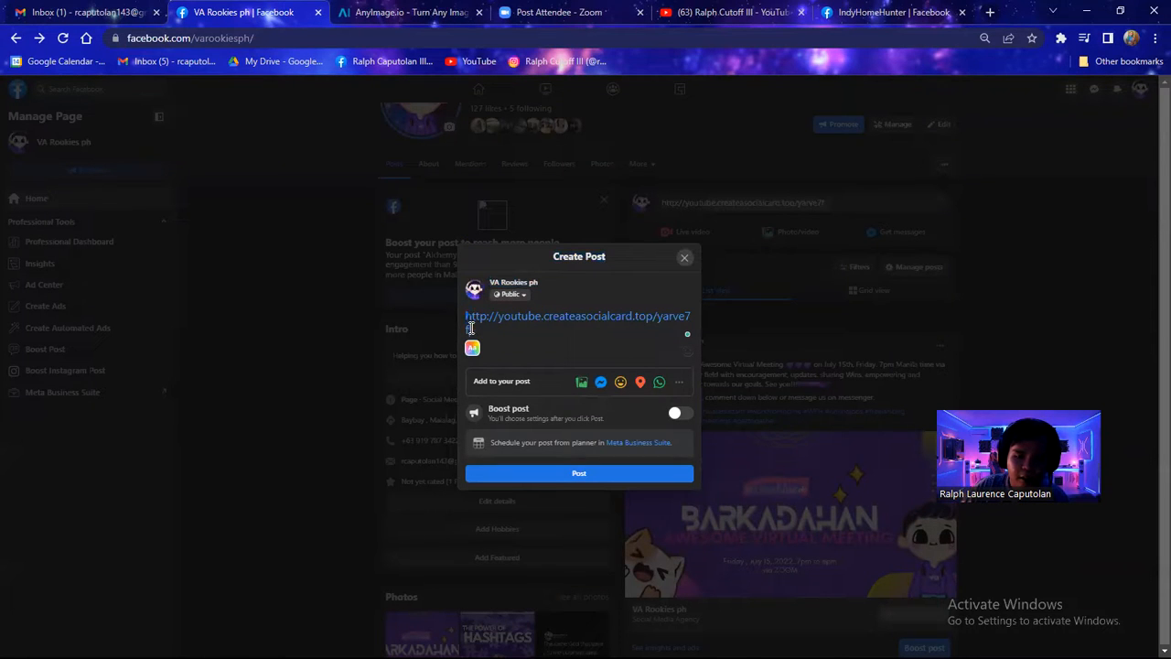
pyautogui.hotkey('ctrl', 'a')
pyautogui.press('BackSpace')
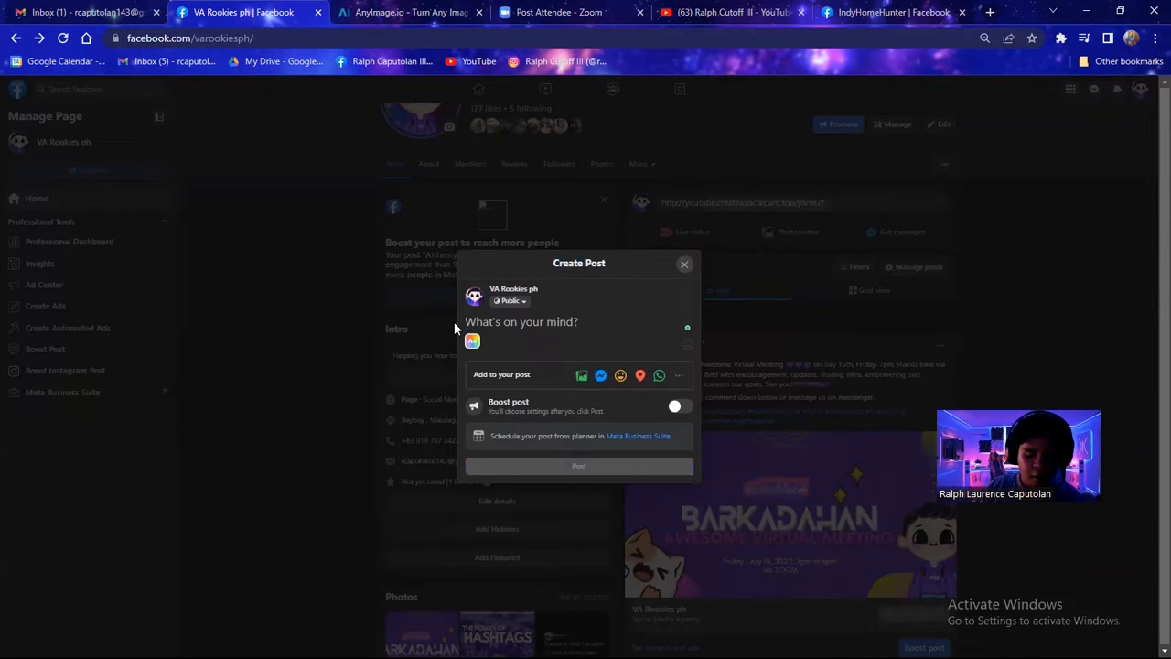
pyautogui.write('Please Subscribe to my Youtube Channel .')
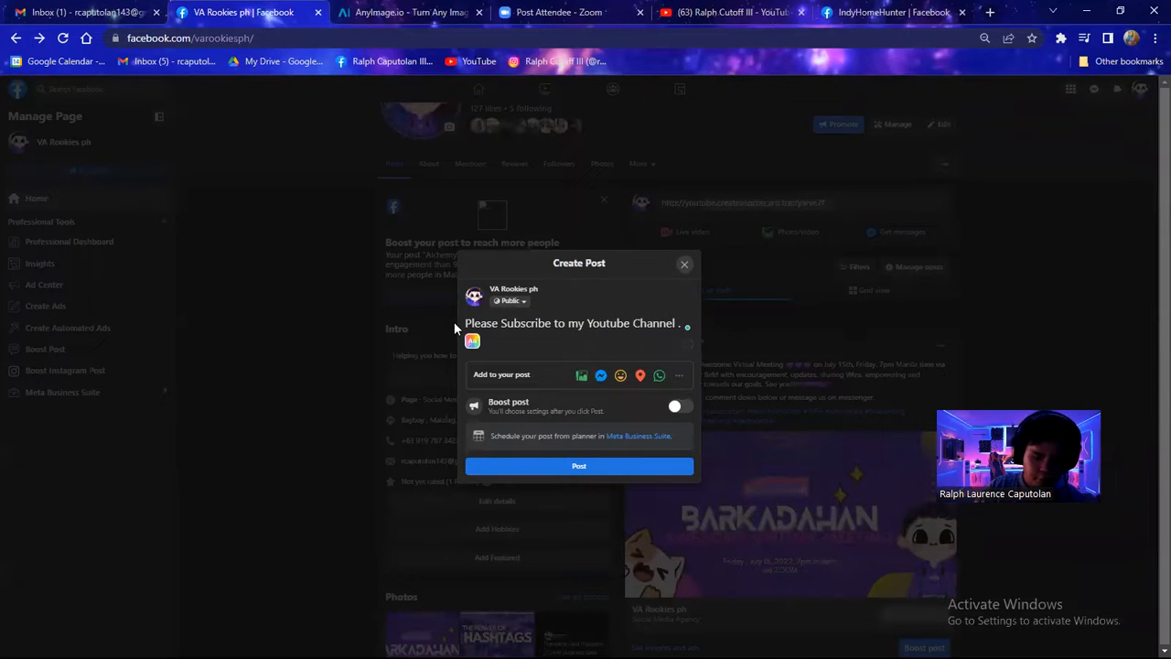
# Add the sentence "Click the image below to be routed." to the draft post's caption.
pyautogui.press('Return')
pyautogui.write('Click the image belo')
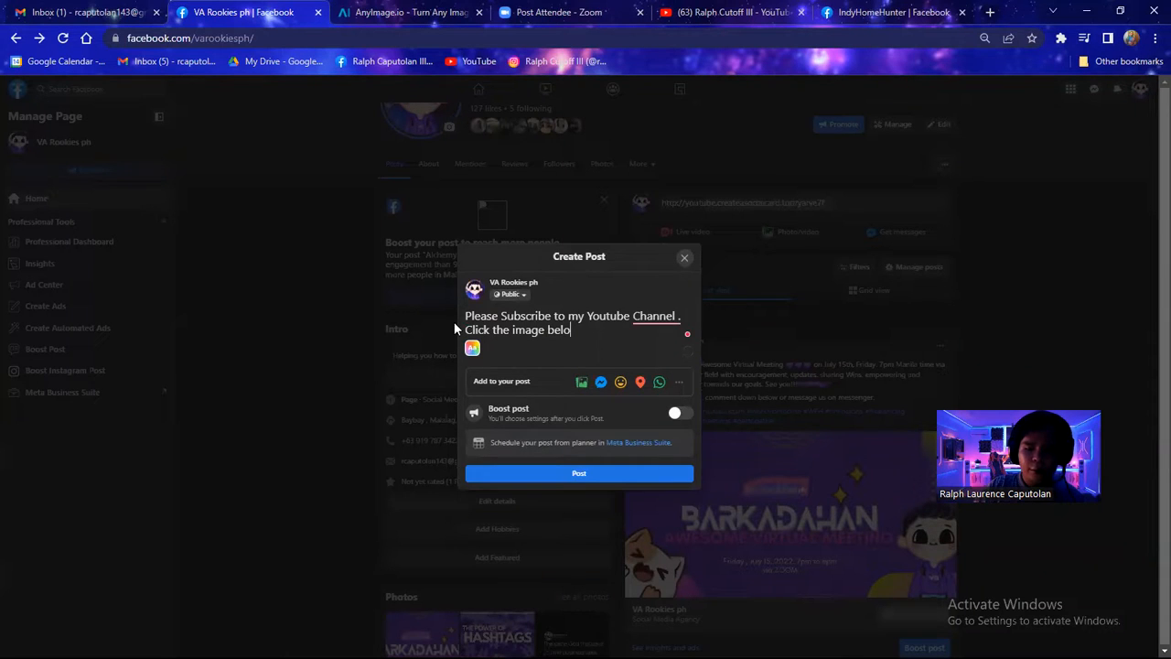
pyautogui.write('w to be rou')
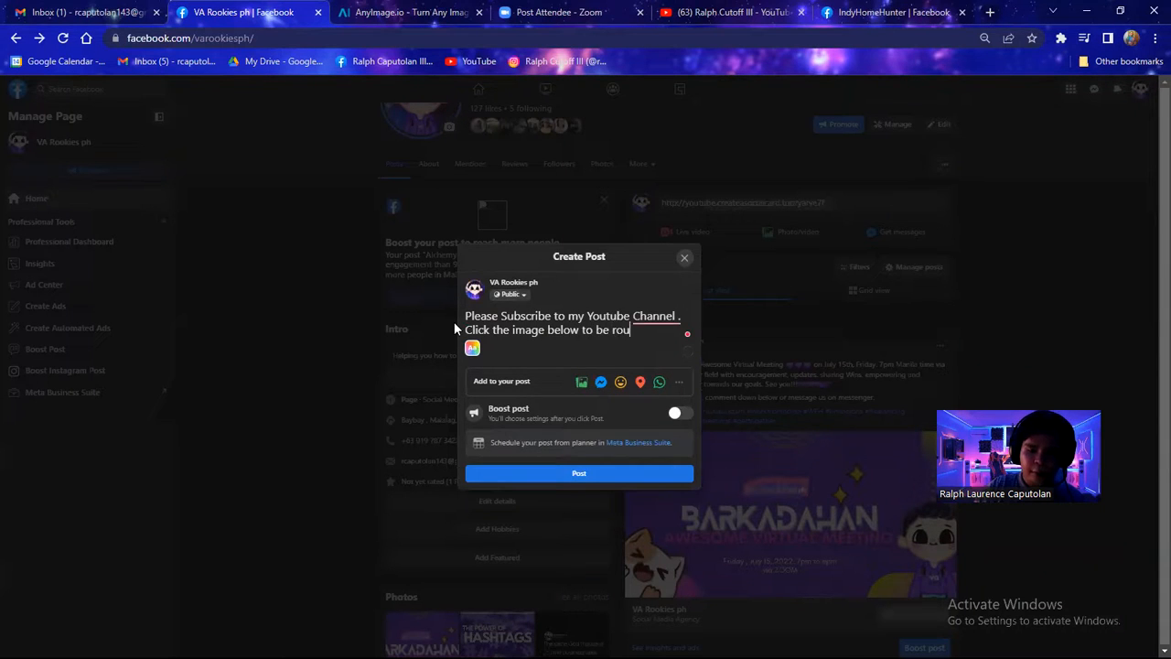
pyautogui.write('ted.')
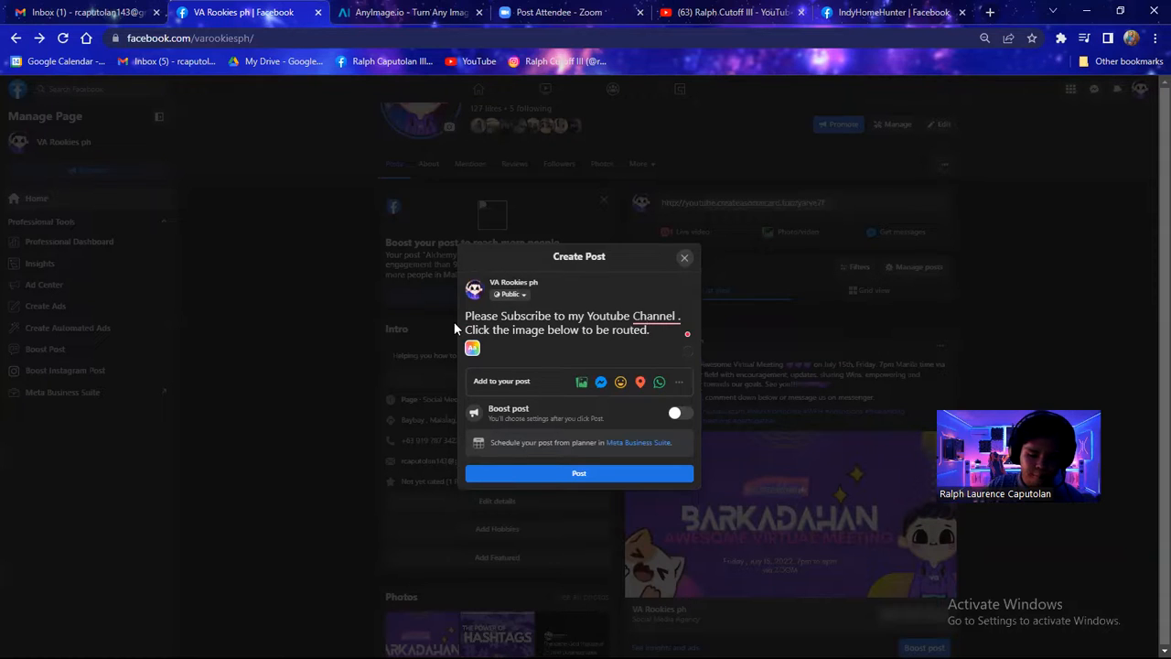
pyautogui.press('Return')
pyautogui.write('Support')
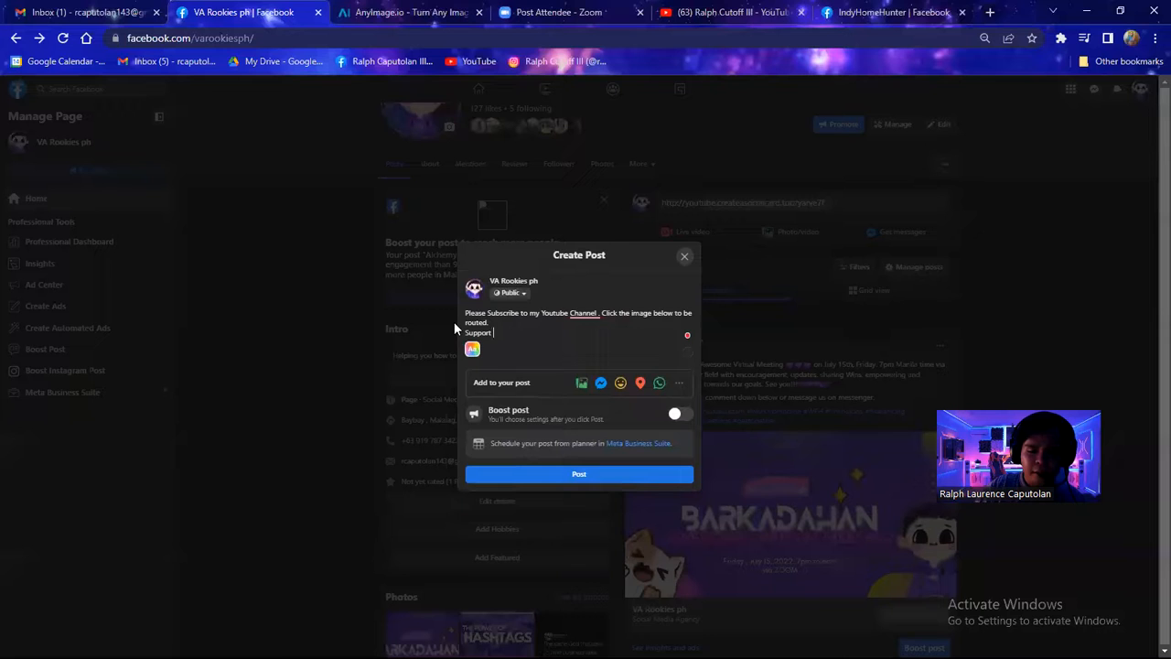
pyautogui.press('BackSpace')
pyautogui.press('BackSpace')
pyautogui.press('BackSpace')
pyautogui.press('BackSpace')
pyautogui.press('BackSpace')
pyautogui.press('BackSpace')
pyautogui.press('BackSpace')
pyautogui.press('BackSpace')
pyautogui.press('BackSpace')
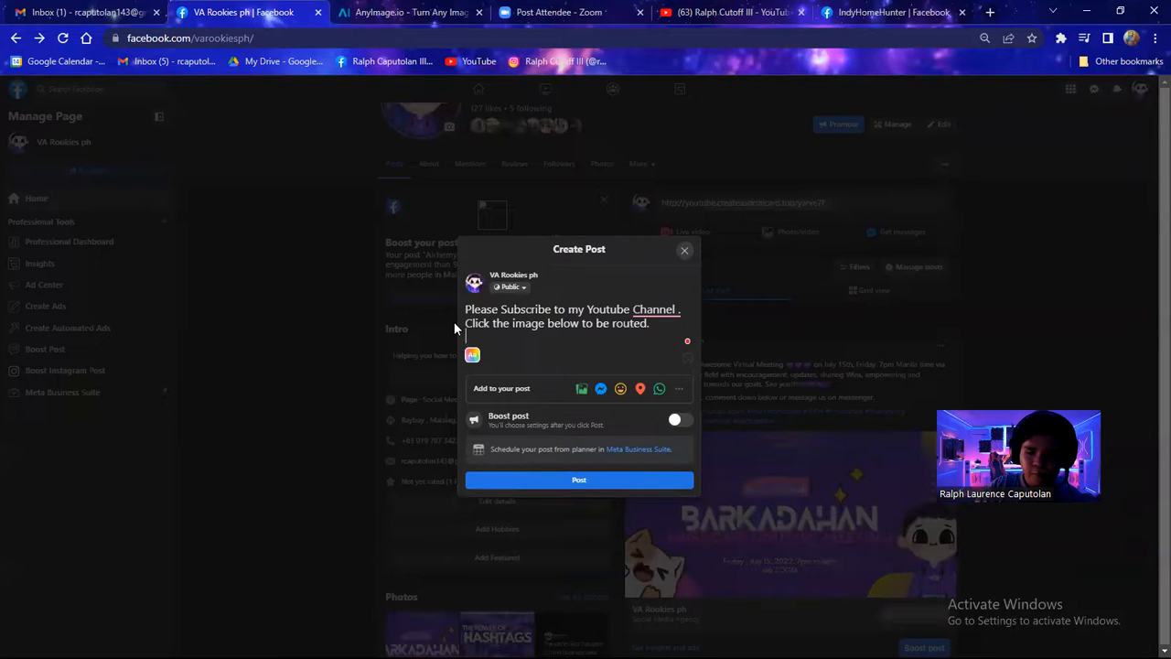
# Continue the caption with "Please support Local content Creators. Thanks God bless you .. muah muah tsup tsup!!!".
pyautogui.write('Please')
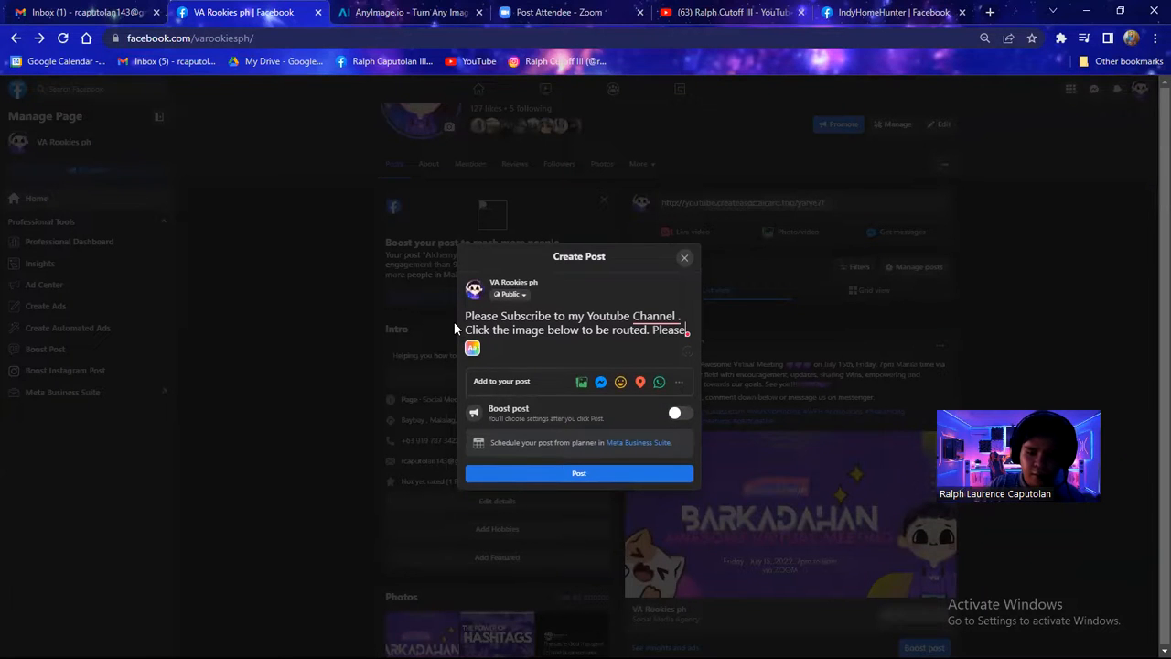
pyautogui.write(' support Local content Creators. Thanks')
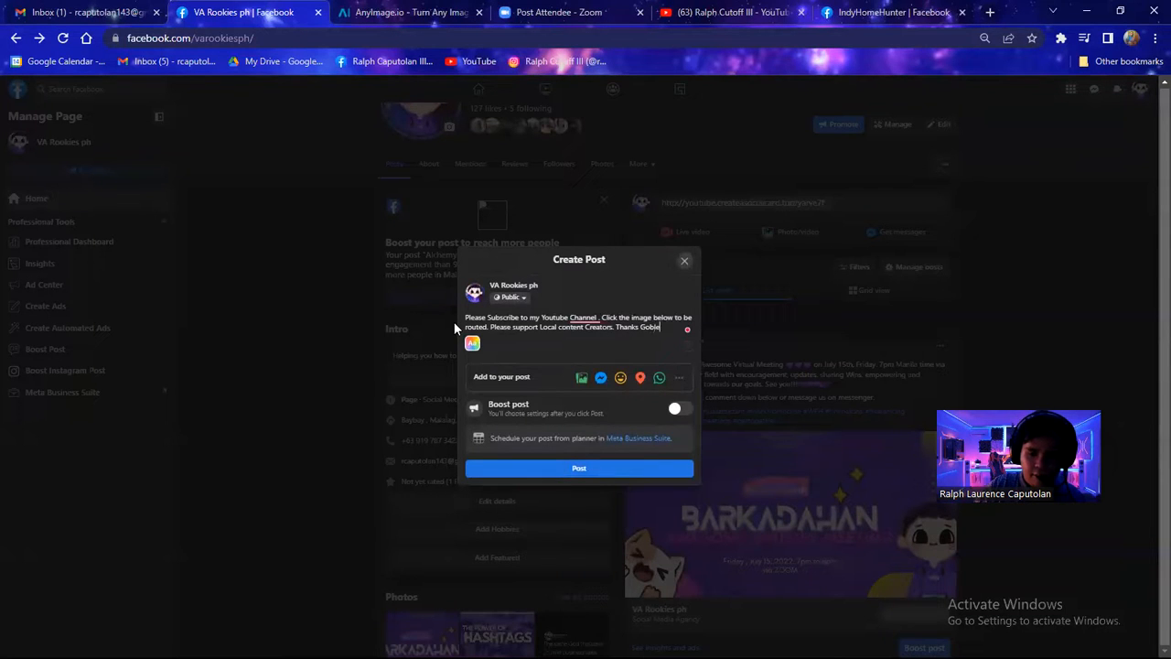
pyautogui.write(' God bless yo')
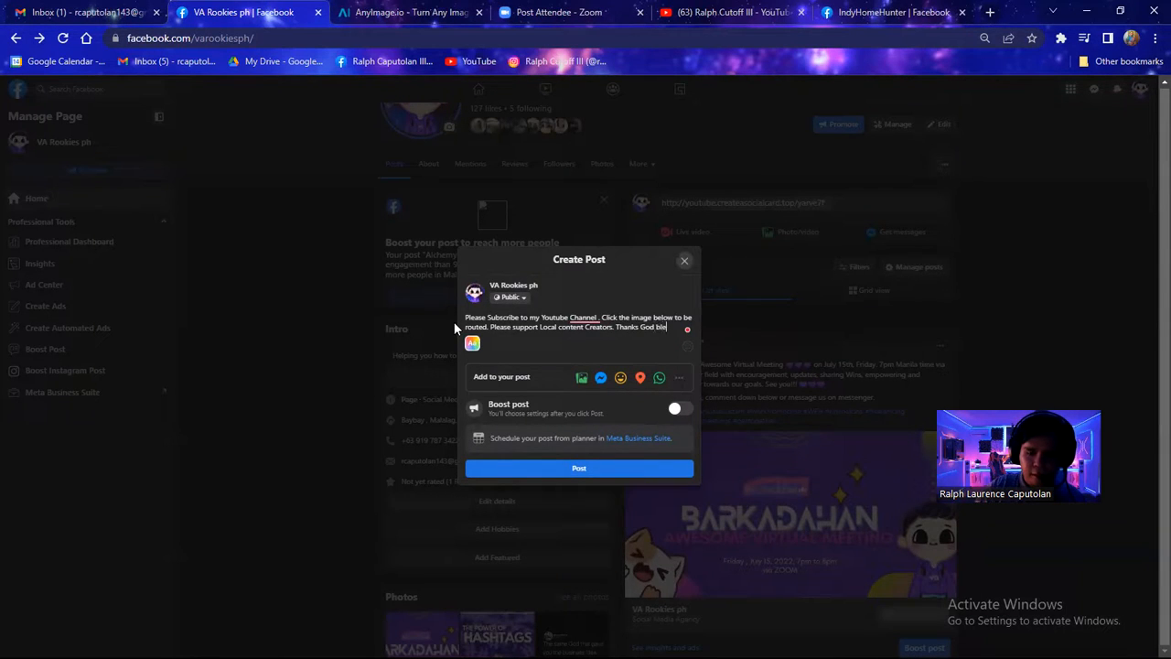
pyautogui.write('u .. ')
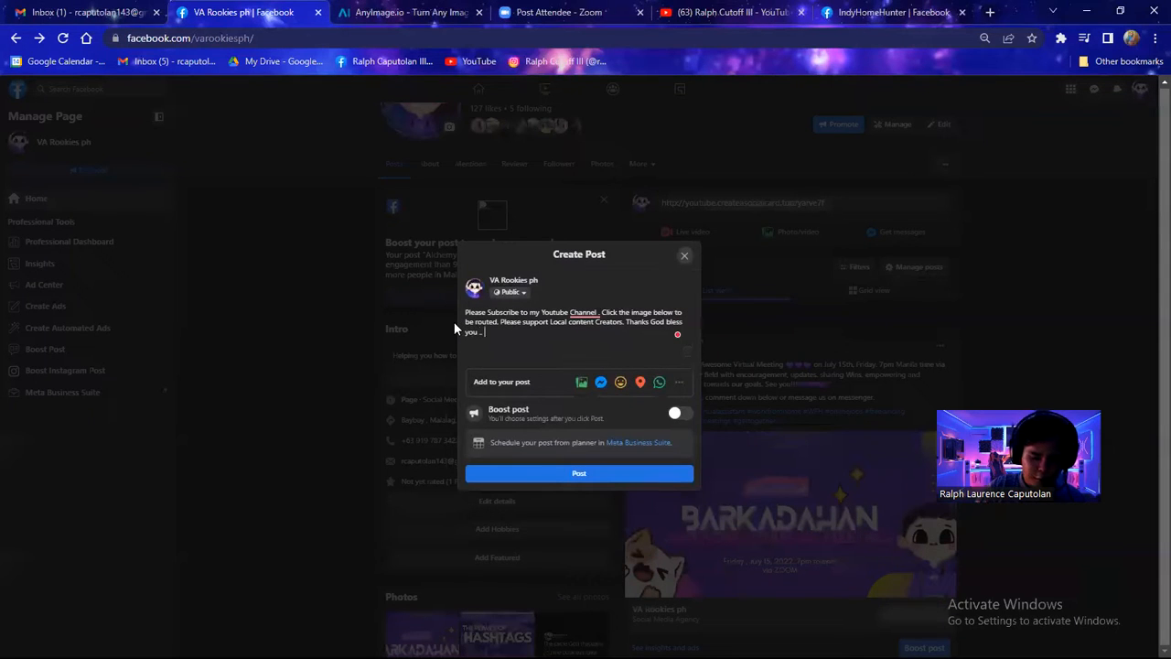
pyautogui.write('muah muah ')
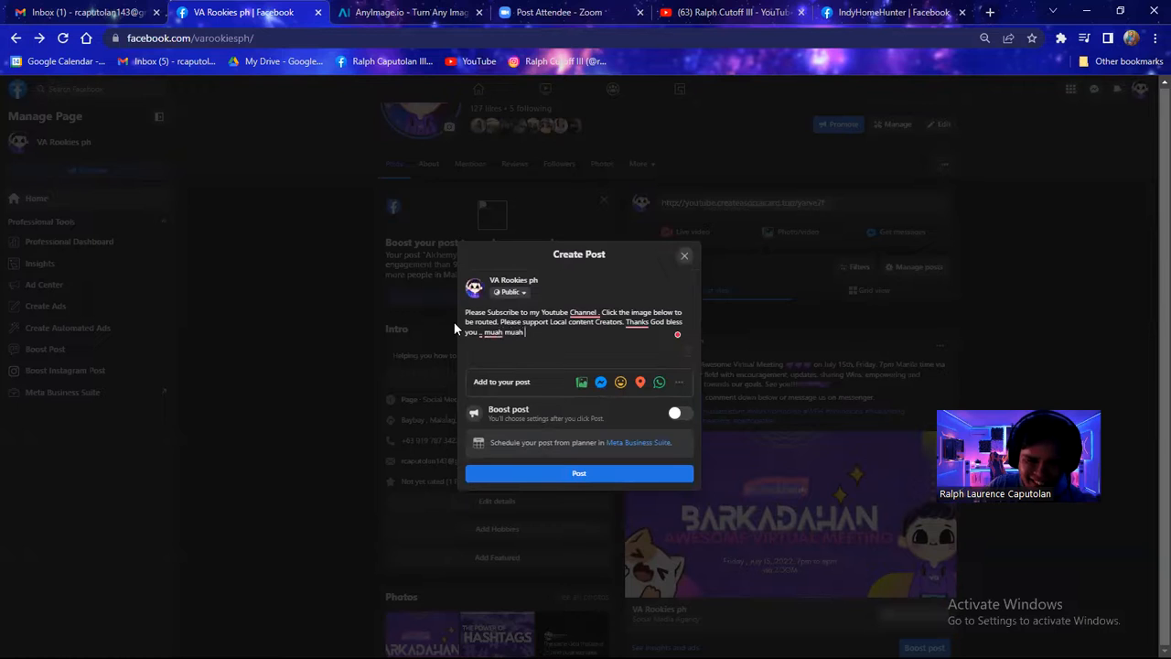
pyautogui.write('ytsu')
pyautogui.press('BackSpace')
pyautogui.press('BackSpace')
pyautogui.press('BackSpace')
pyautogui.press('BackSpace')
pyautogui.write('tsup tsup!!!')
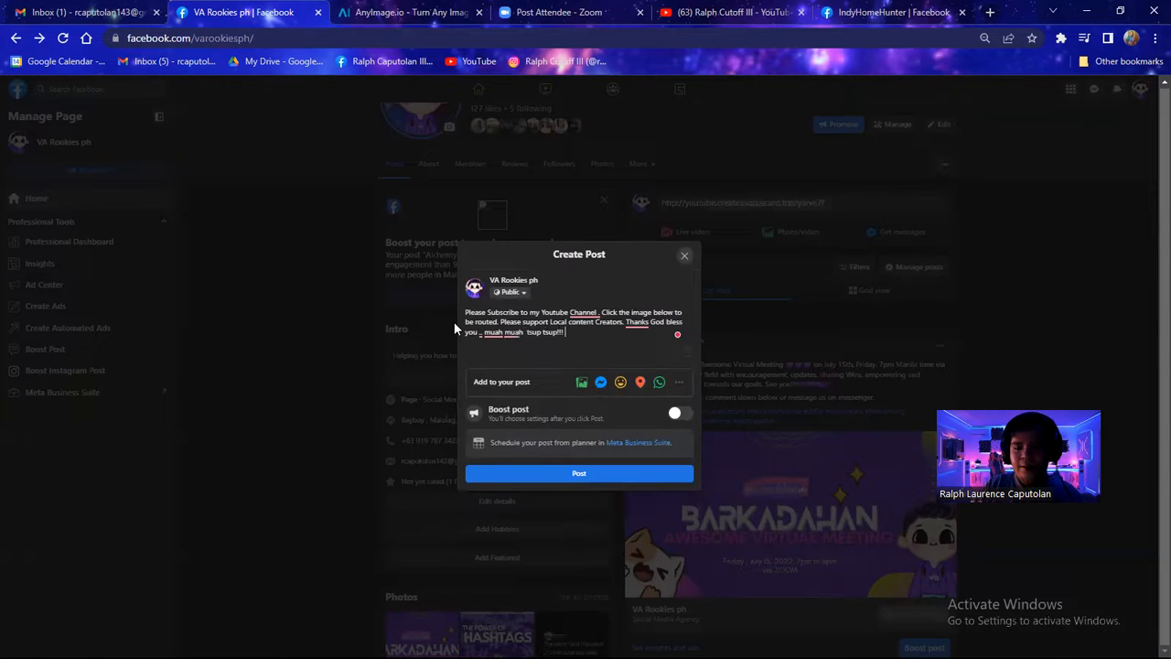
# Correct the flagged wording to "Channel." and "Thank", and finish the caption with four purple heart emojis.
pyautogui.moveTo(582, 315)
pyautogui.click(586, 339)
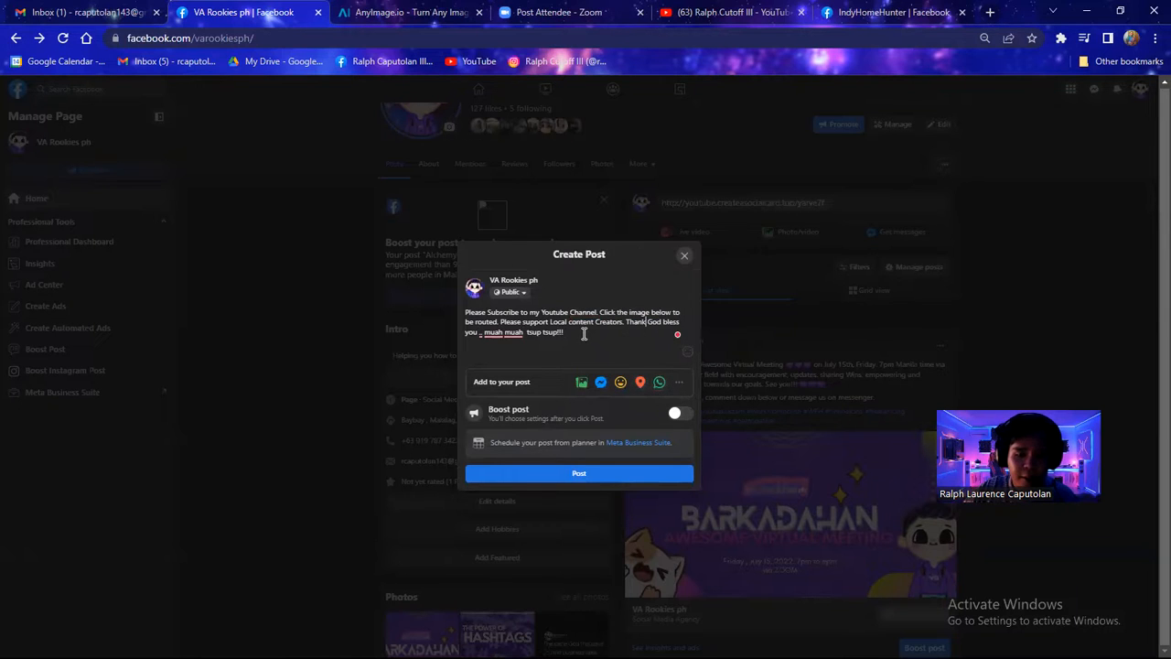
pyautogui.click(687, 352)
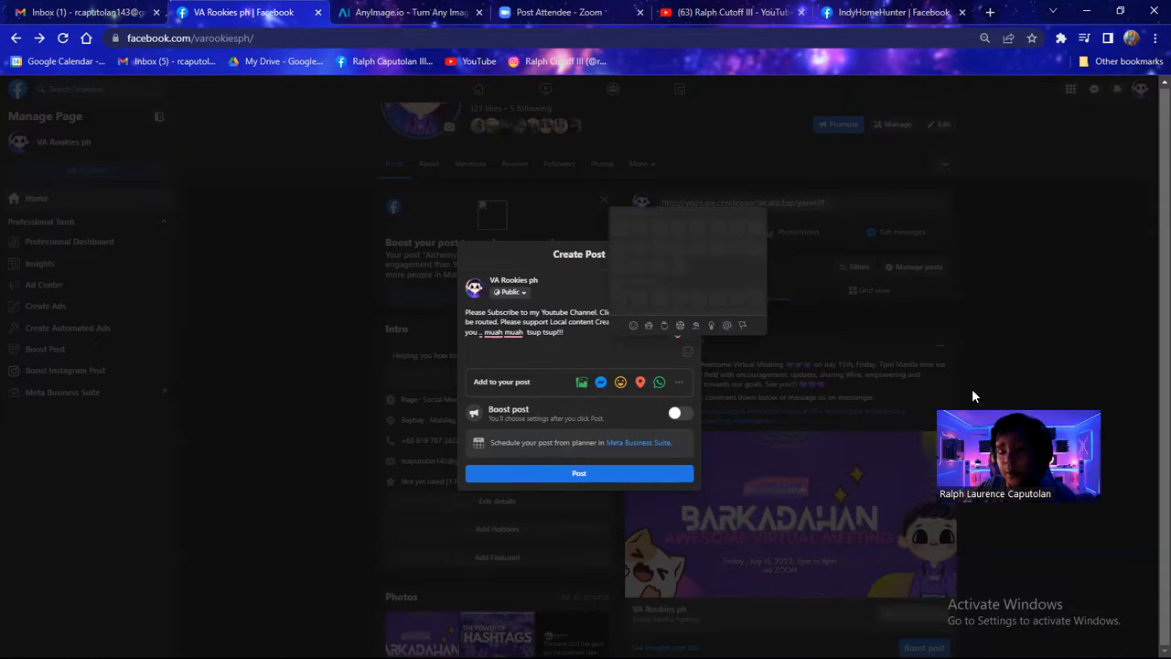
pyautogui.click(716, 228)
pyautogui.click(717, 228)
pyautogui.click(716, 228)
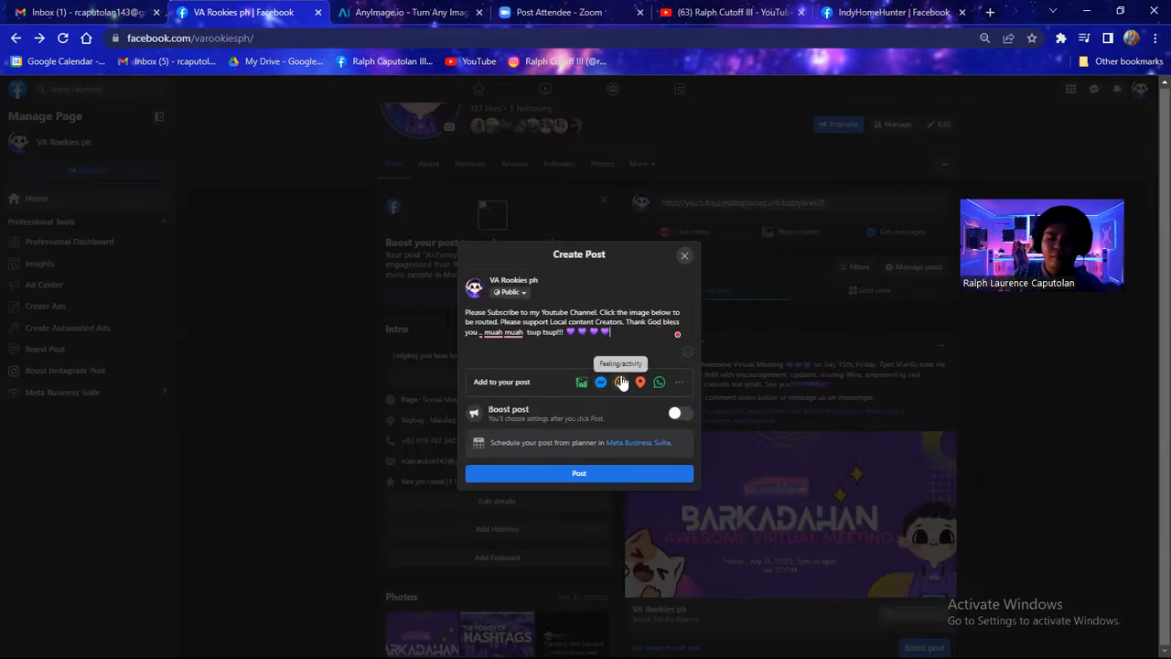
# Add the hashtags #varookiesph, #VA and #virtualassistant in a separate paragraph below the caption.
pyautogui.press('Return')
pyautogui.write('#ca')
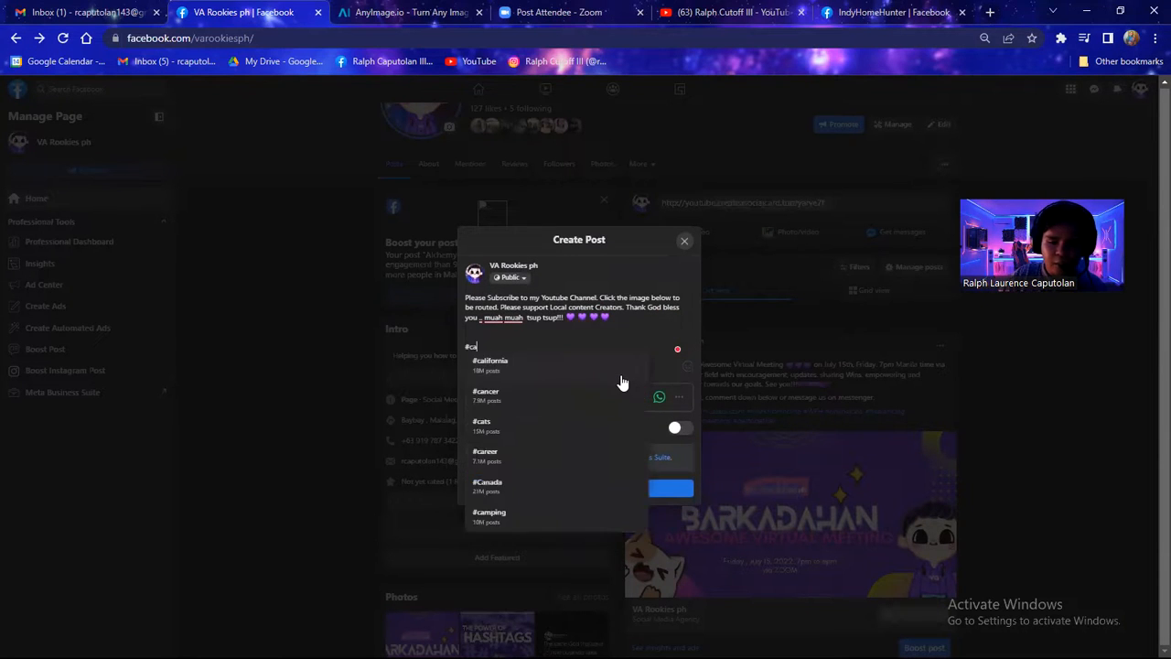
pyautogui.press('BackSpace')
pyautogui.press('BackSpace')
pyautogui.write('varookiesph')
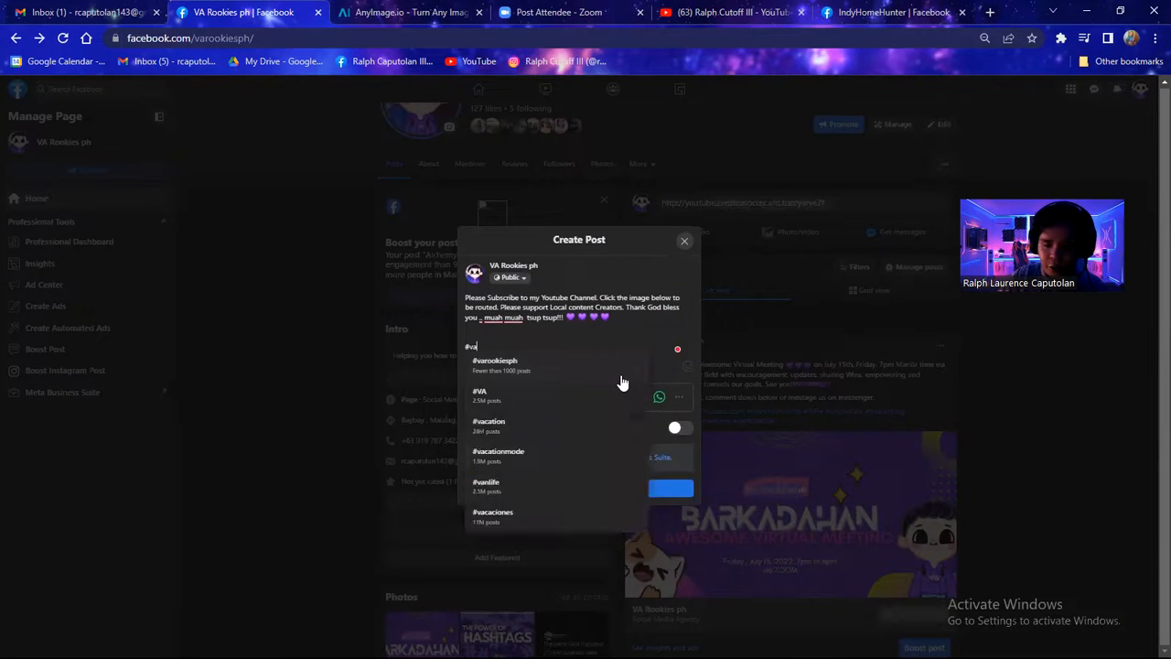
pyautogui.press('Return')
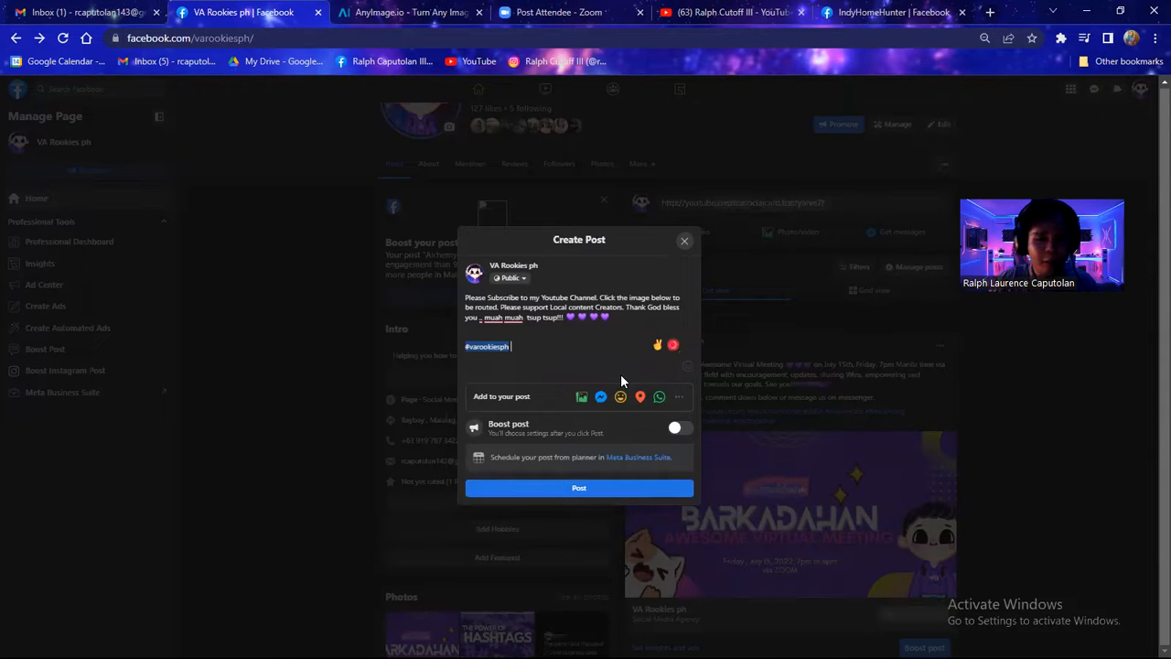
pyautogui.write('#VA')
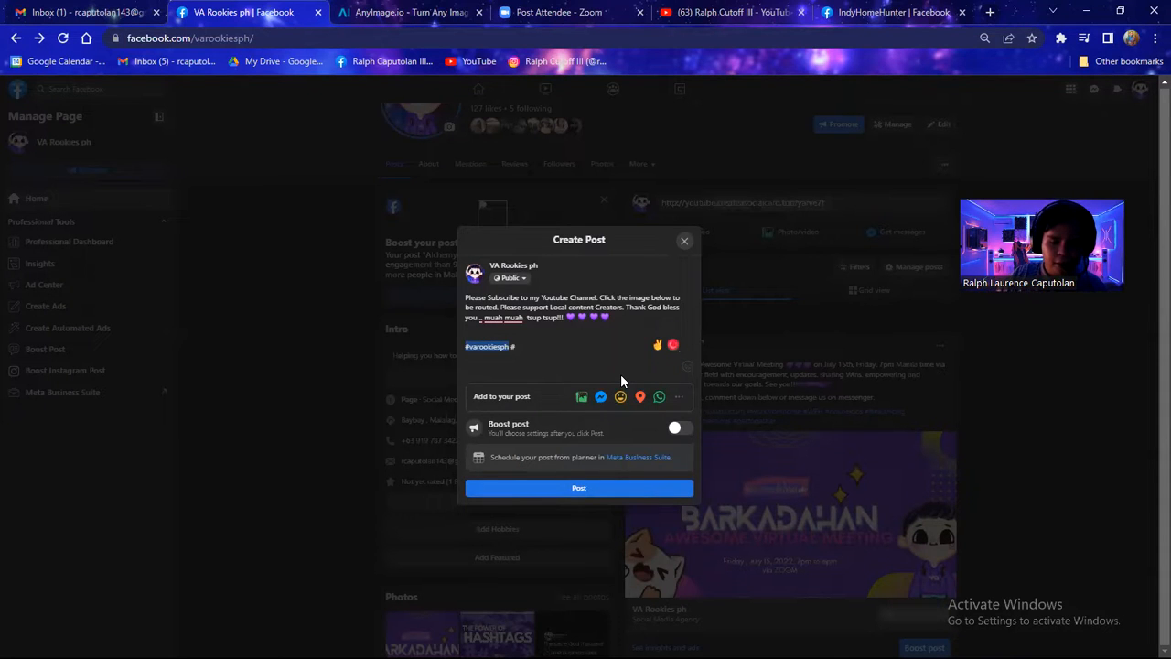
pyautogui.write(' #v')
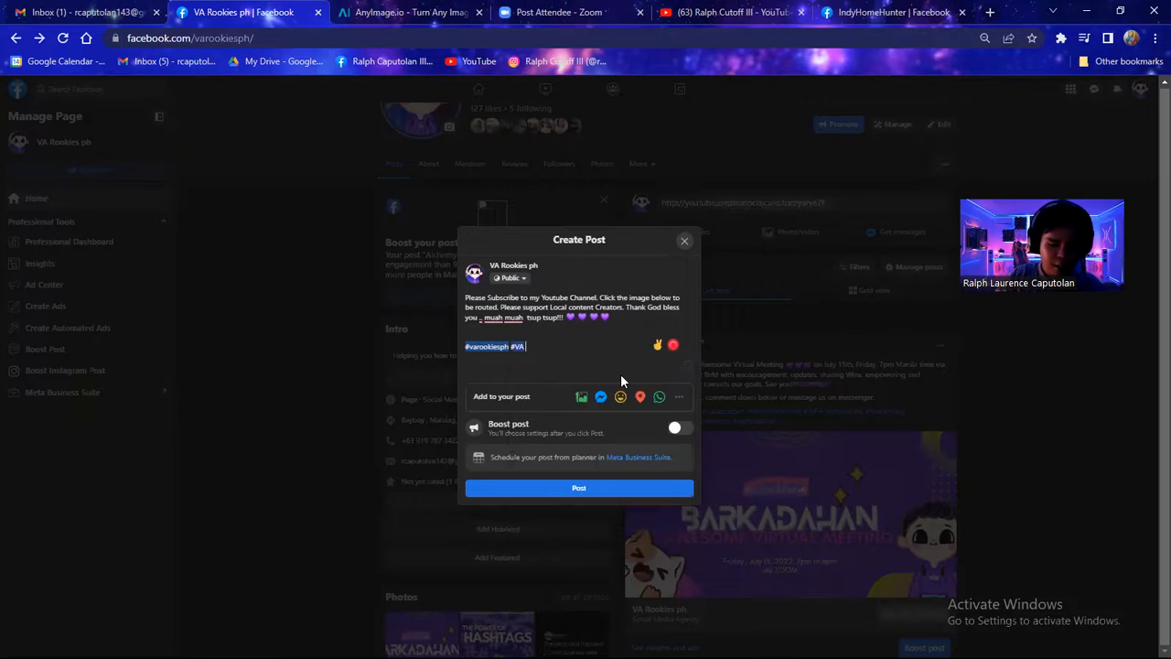
pyautogui.write('irtualassistant')
pyautogui.press('Return')
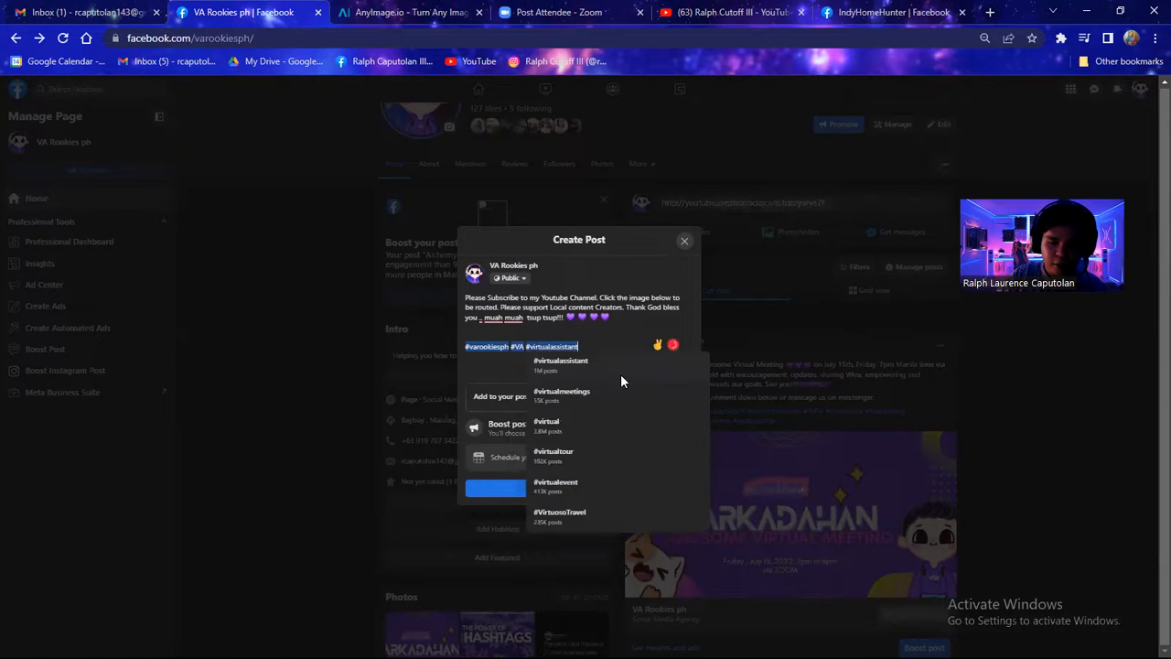
# Extend the hashtag list with #WFH, #workfromhome, #onlinejobs and #freelancing.
pyautogui.write('#WFH ')
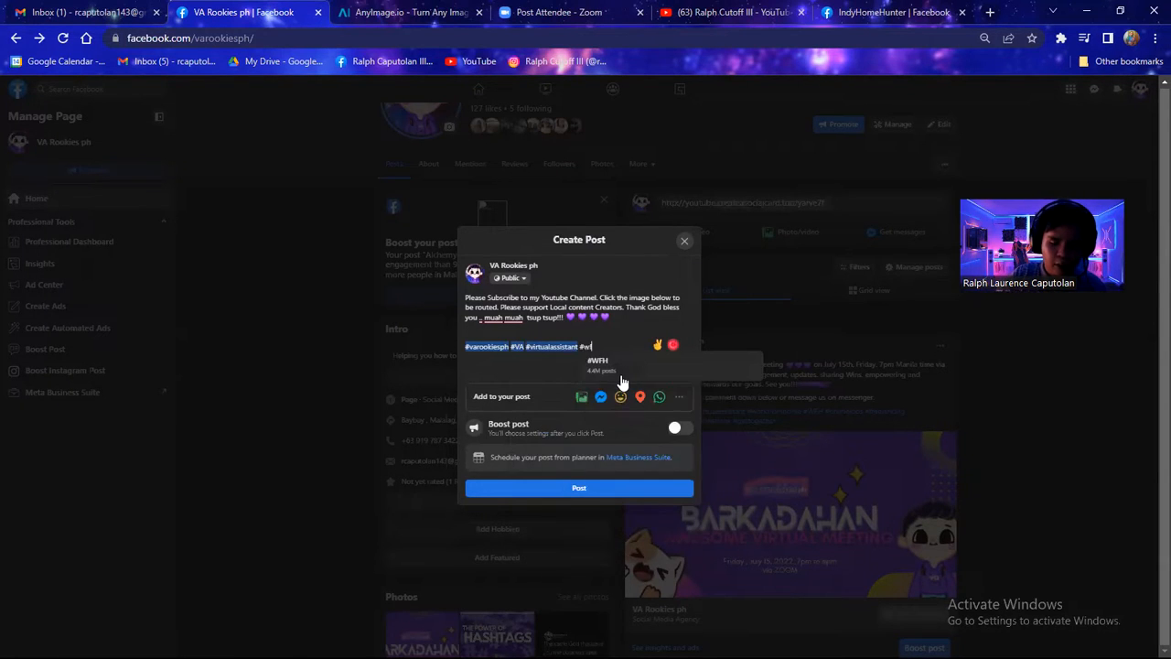
pyautogui.write('#work')
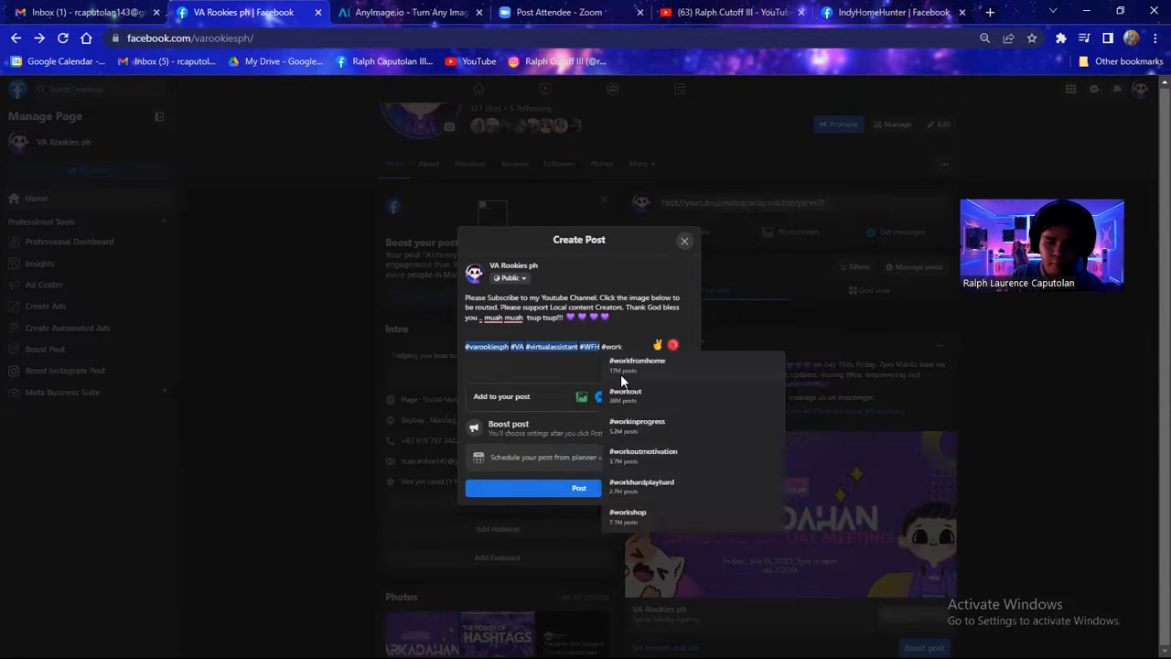
pyautogui.press('Return')
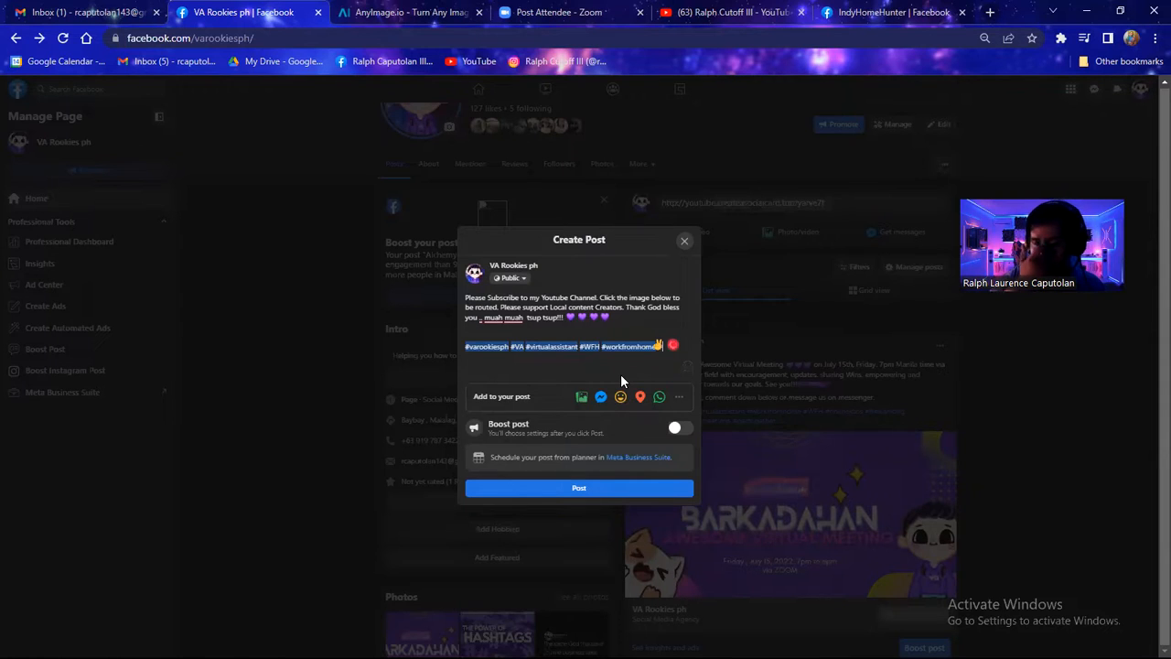
pyautogui.write('#onlinejobs #free')
pyautogui.press('Return')
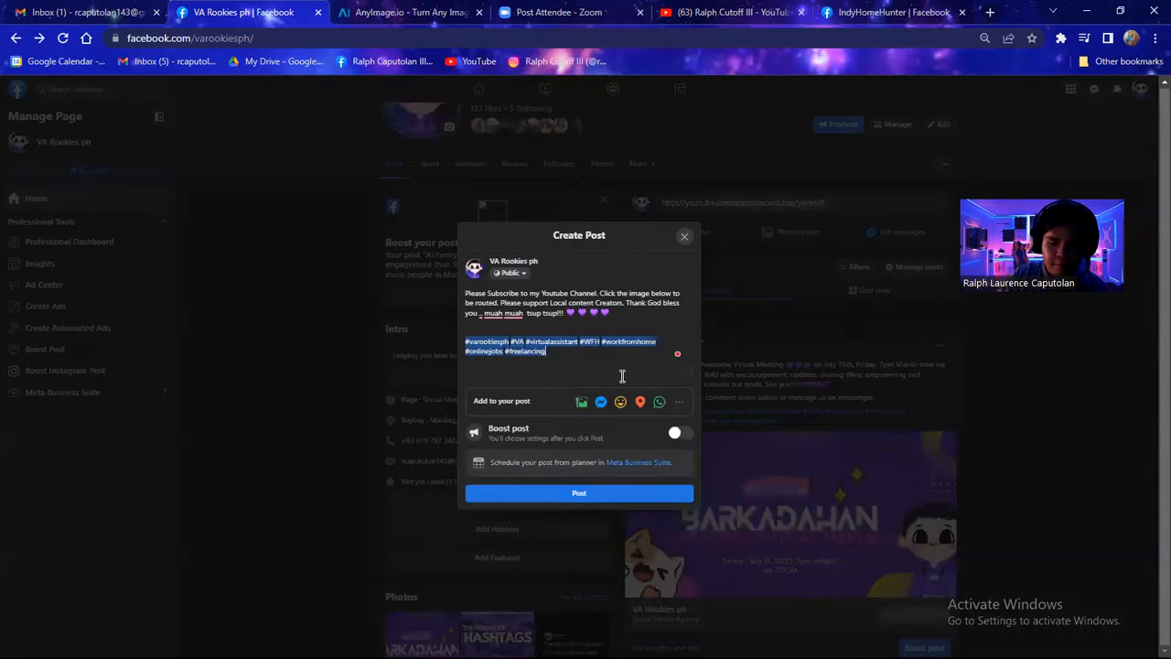
# Complete the hashtag list with #Youtube and #tutorial, and start a new line below it.
pyautogui.write('#yo')
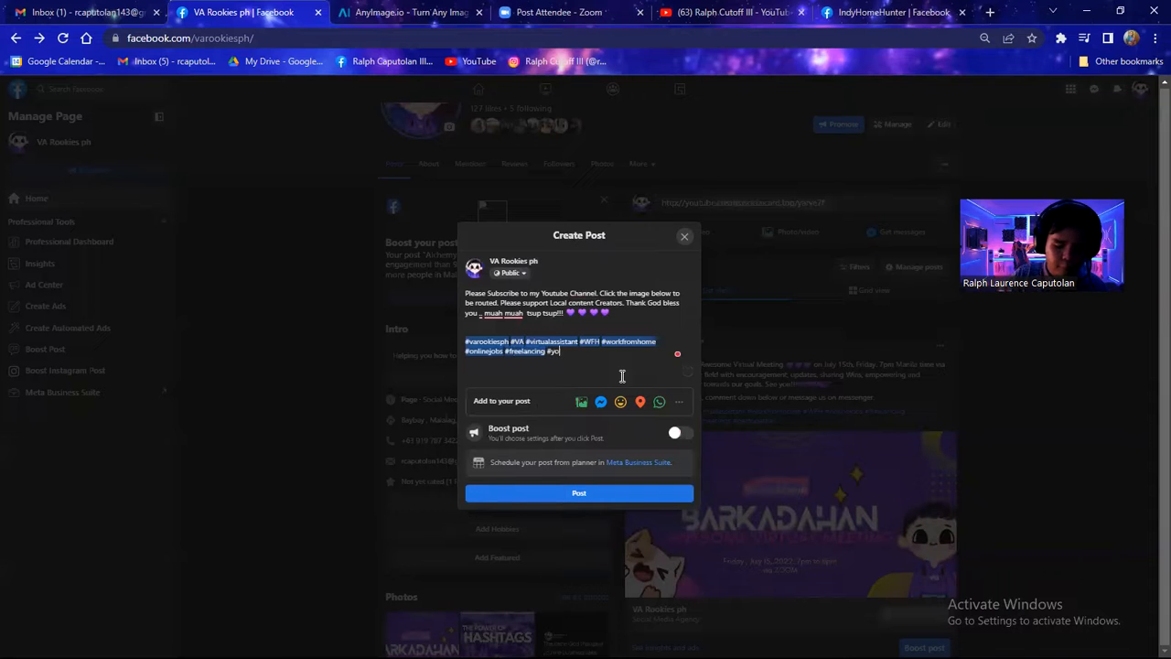
pyautogui.write('utube')
pyautogui.press('Return')
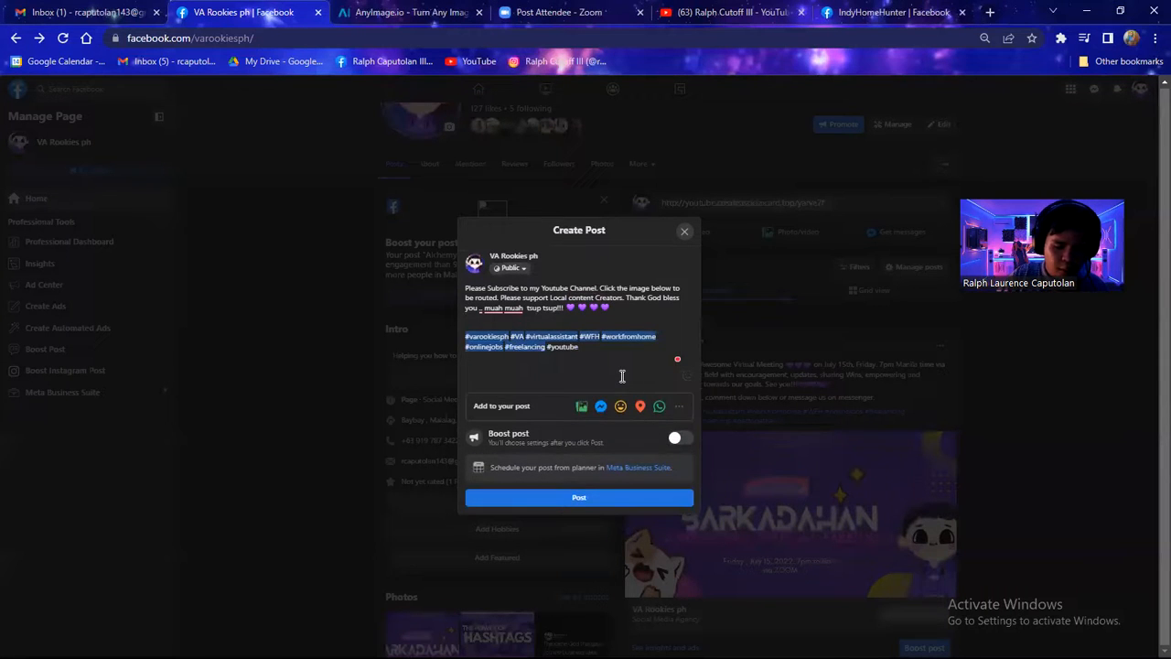
pyautogui.press('BackSpace')
pyautogui.press('Return')
pyautogui.write('#tutorial')
pyautogui.press('Return')
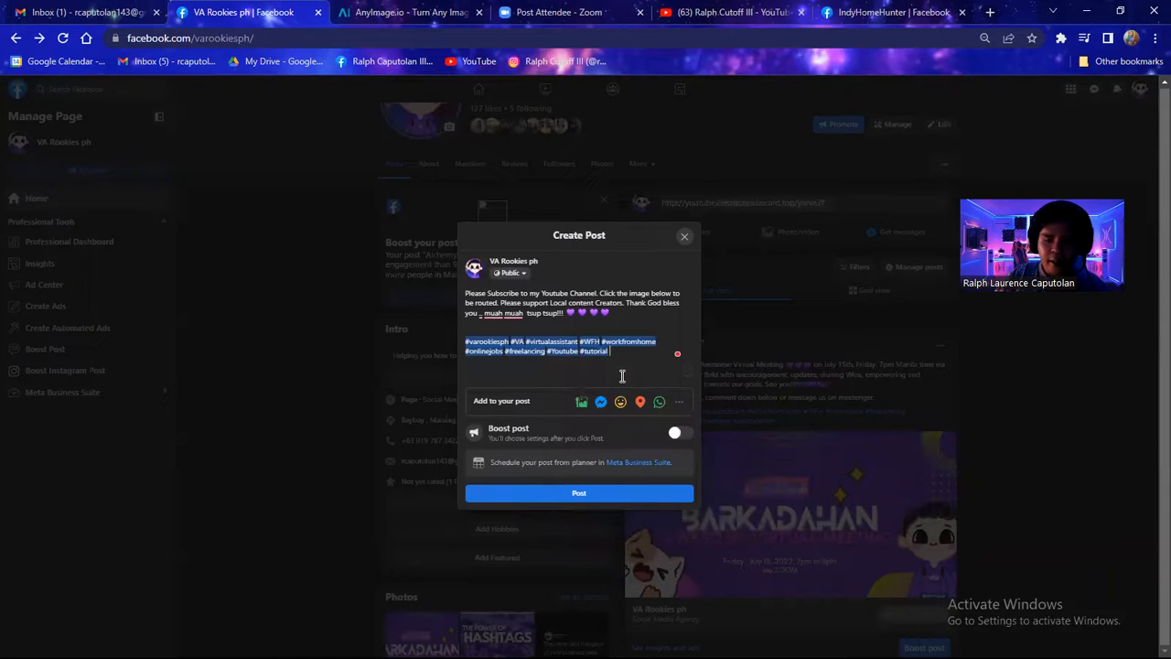
pyautogui.press('Return')
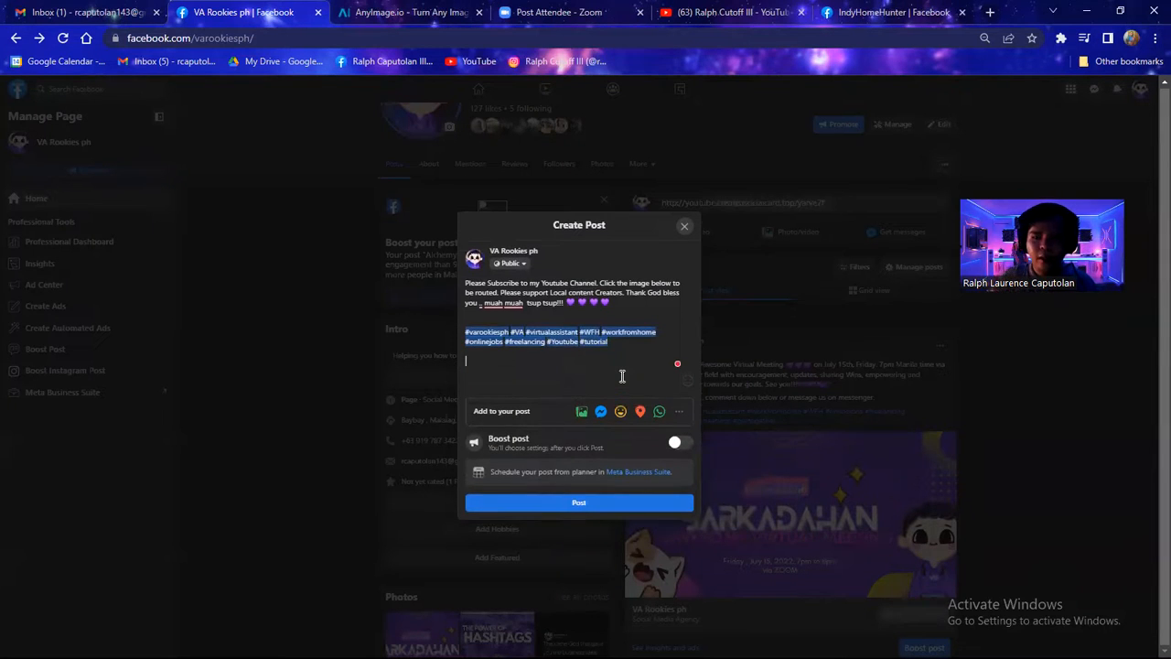
# Switch to AnyImage and copy the finished social card's link again.
pyautogui.hotkey('ctrl', '+')
pyautogui.hotkey('ctrl', '+')
pyautogui.hotkey('ctrl', '+')
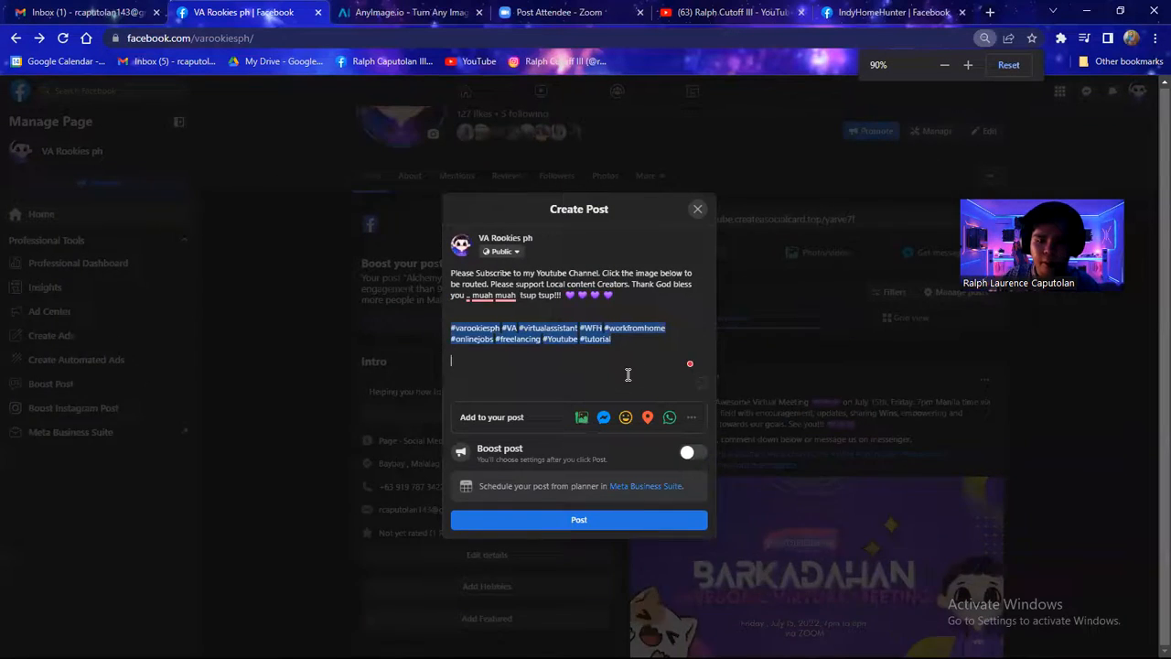
pyautogui.click(454, 18)
pyautogui.scroll(1, 776, 146)
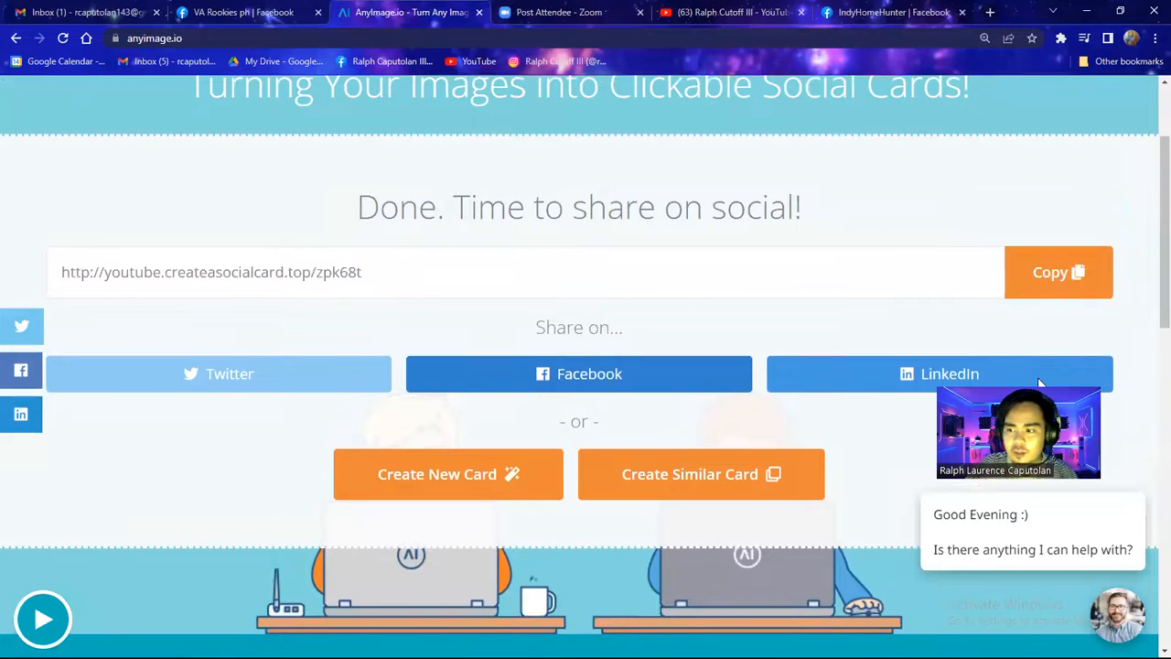
pyautogui.click(1054, 285)
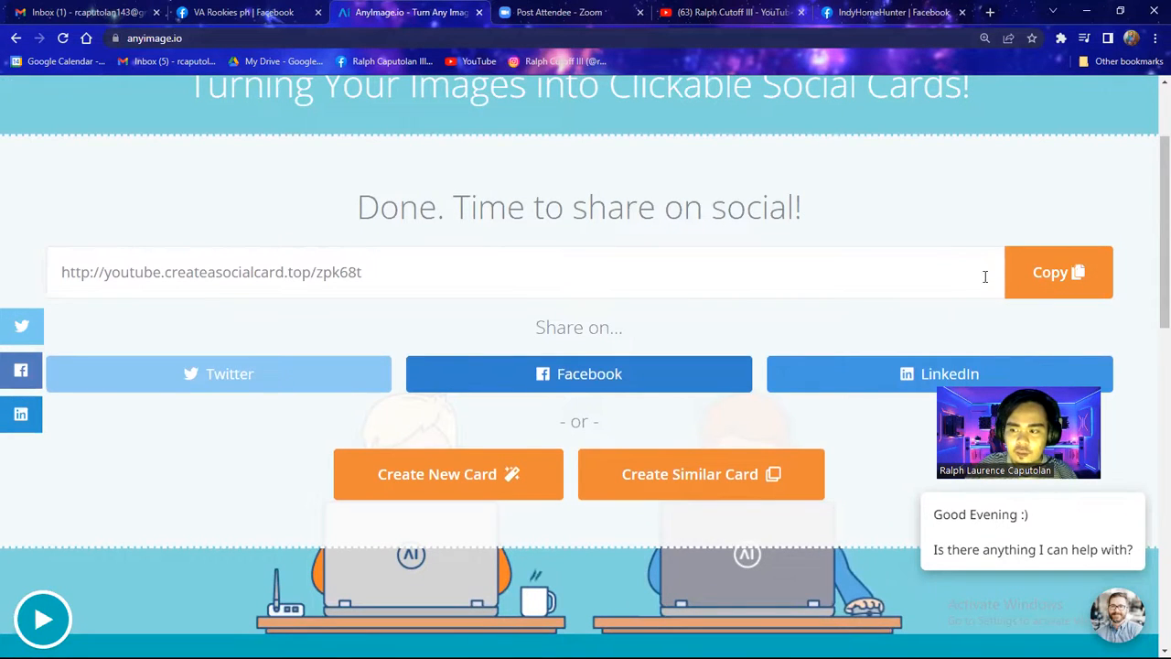
pyautogui.click(246, 13)
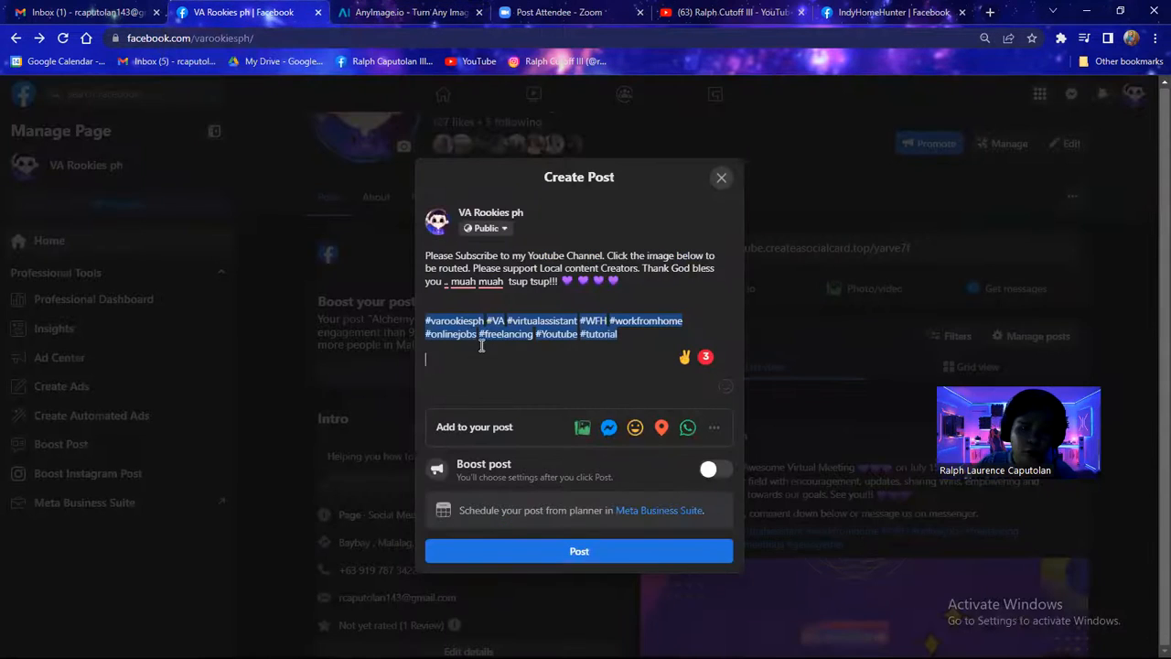
pyautogui.hotkey('ctrl', 'v')
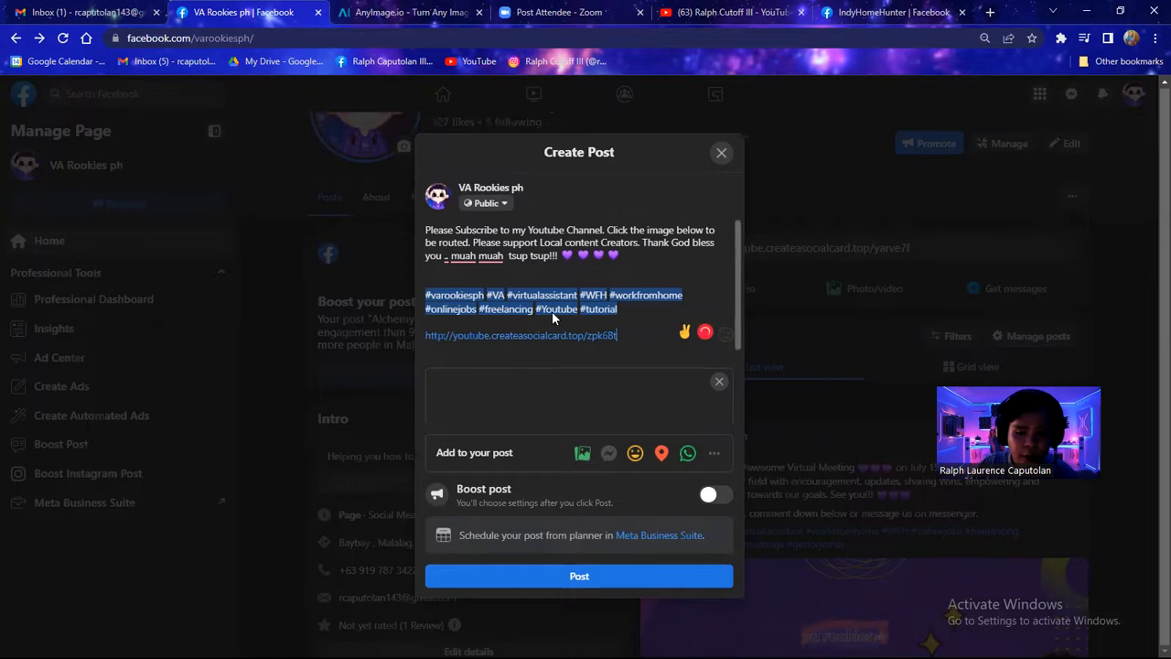
pyautogui.hotkey('ctrl', '-')
pyautogui.hotkey('ctrl', '-')
pyautogui.scroll(-2, 590, 351)
pyautogui.scroll(2, 612, 340)
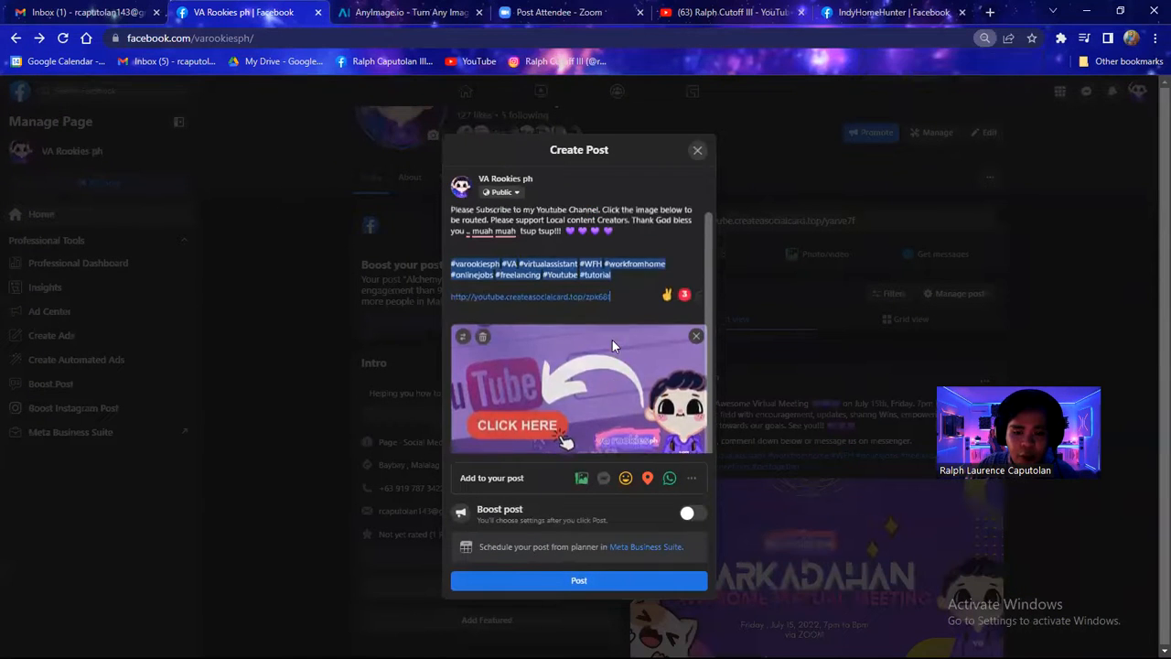
pyautogui.scroll(-1, 564, 384)
pyautogui.scroll(-2, 564, 384)
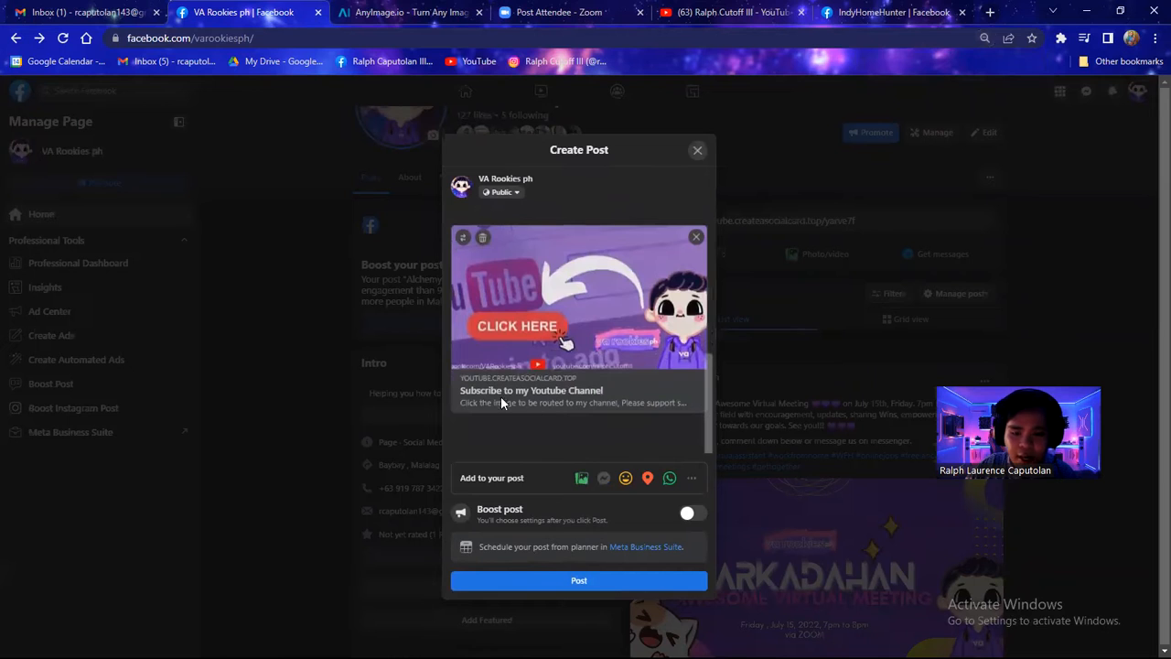
# Review the draft's caption and card preview, and apply Grammarly's single-period correction after "Thank God bless you".
pyautogui.scroll(3, 540, 402)
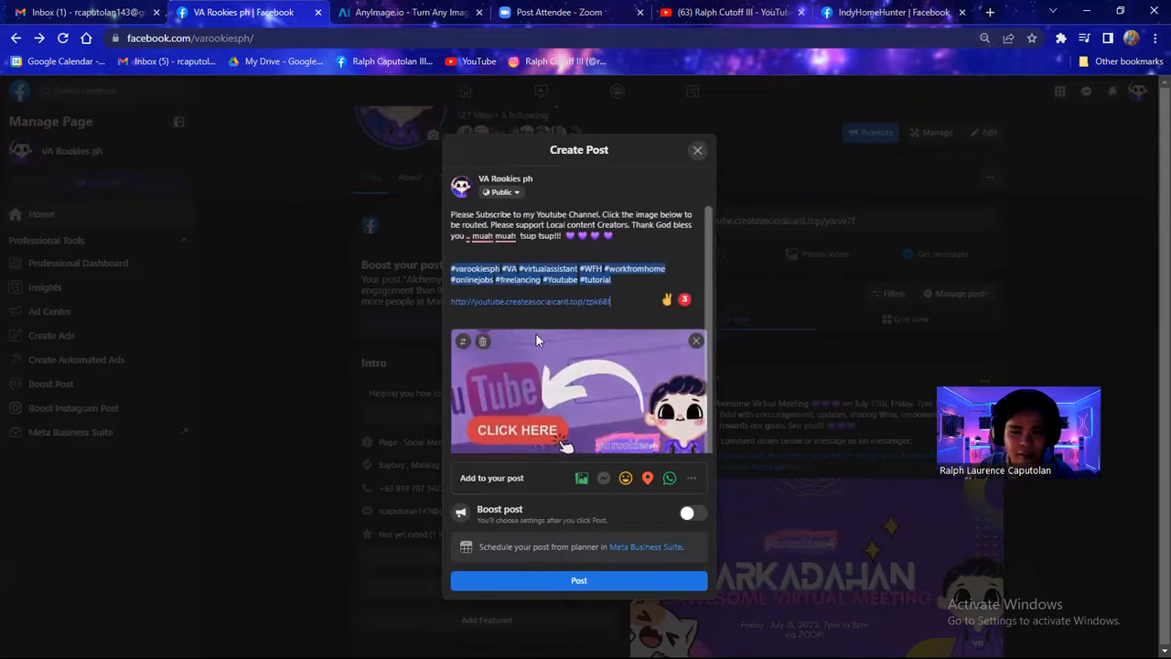
pyautogui.scroll(-2, 576, 363)
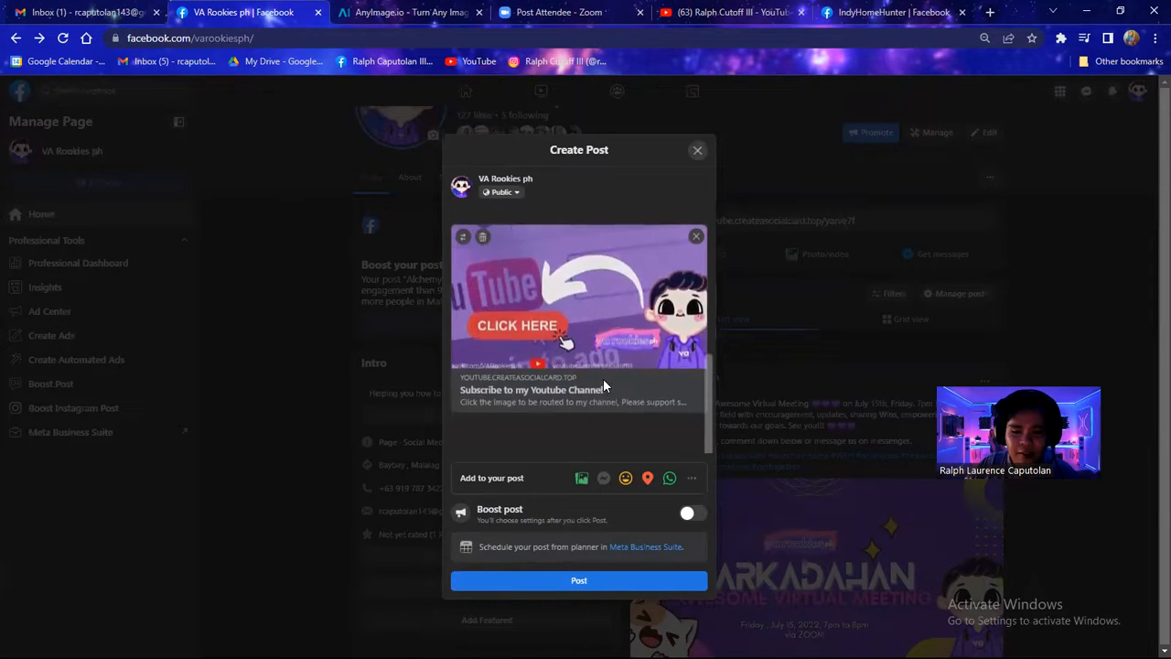
pyautogui.hotkey('ctrl', '+')
pyautogui.scroll(3, 642, 378)
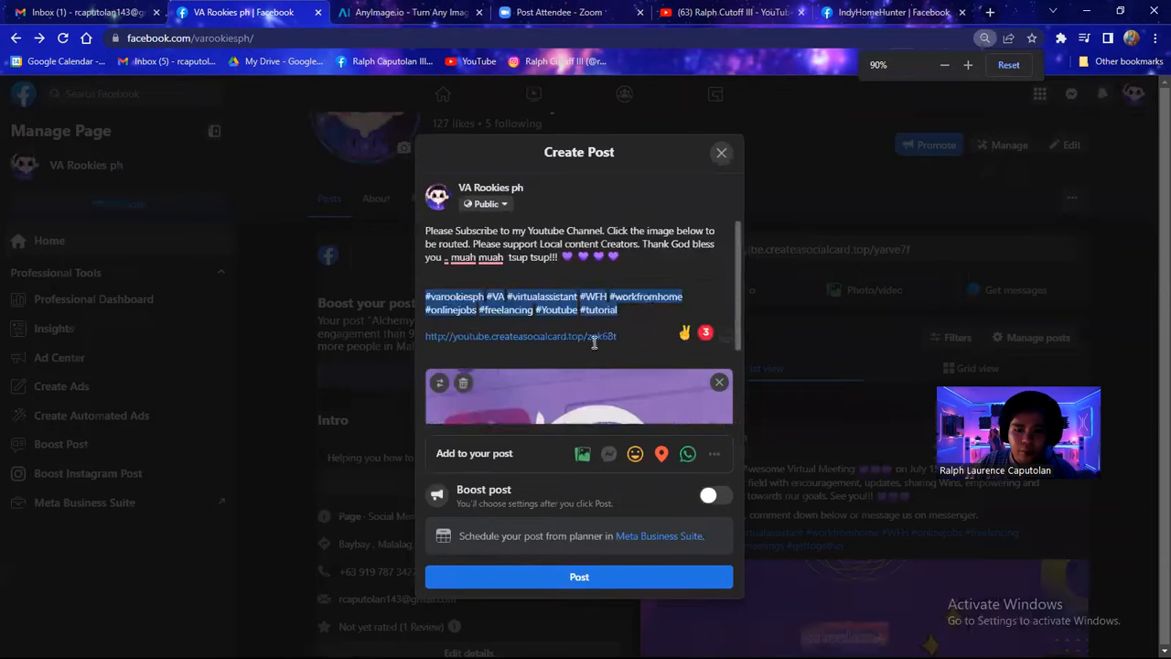
pyautogui.moveTo(446, 260)
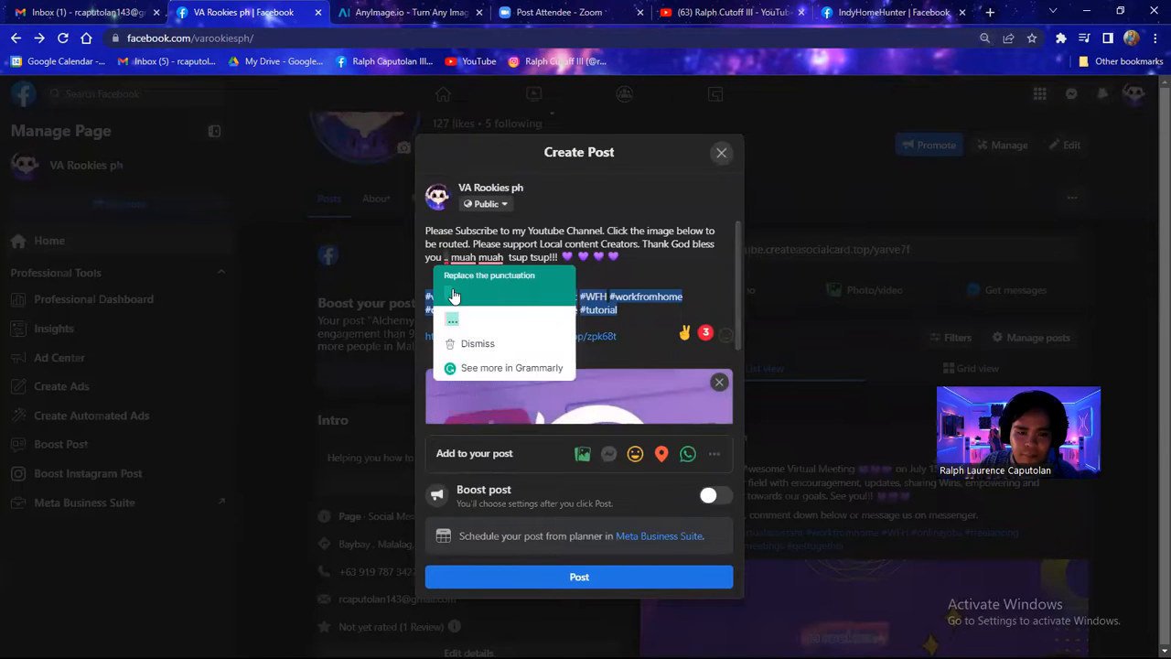
pyautogui.click(453, 299)
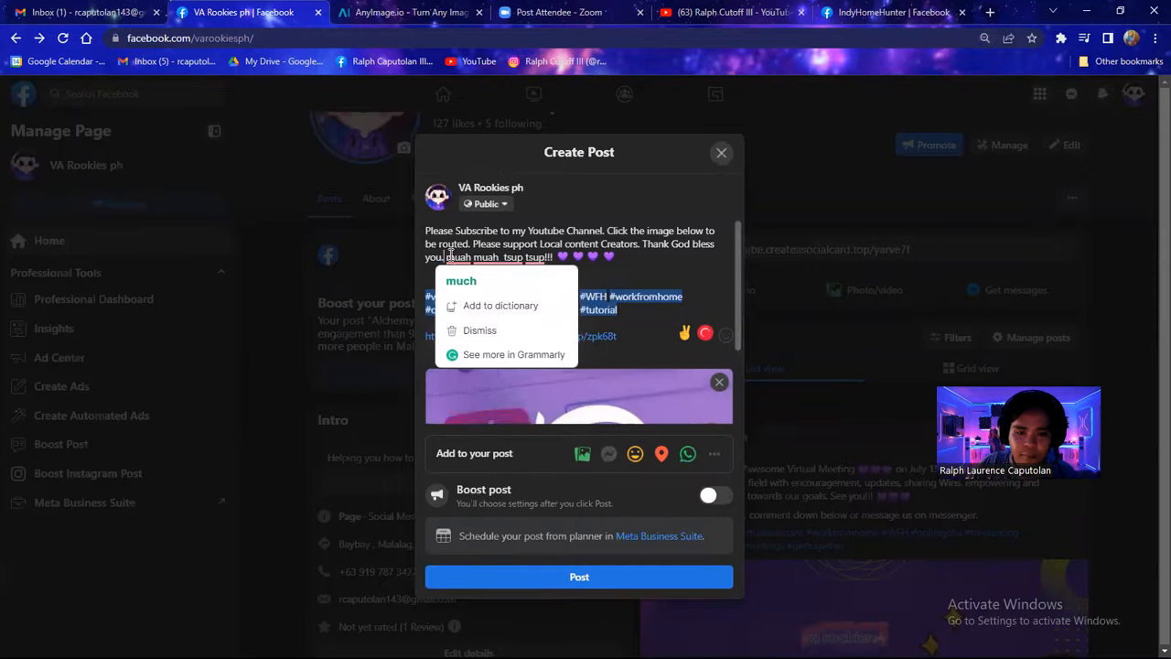
# Check the draft's caption and card preview once more, publish the post, and decline adding a Send Message button.
pyautogui.scroll(-2, 680, 263)
pyautogui.scroll(2, 680, 274)
pyautogui.scroll(-3, 678, 273)
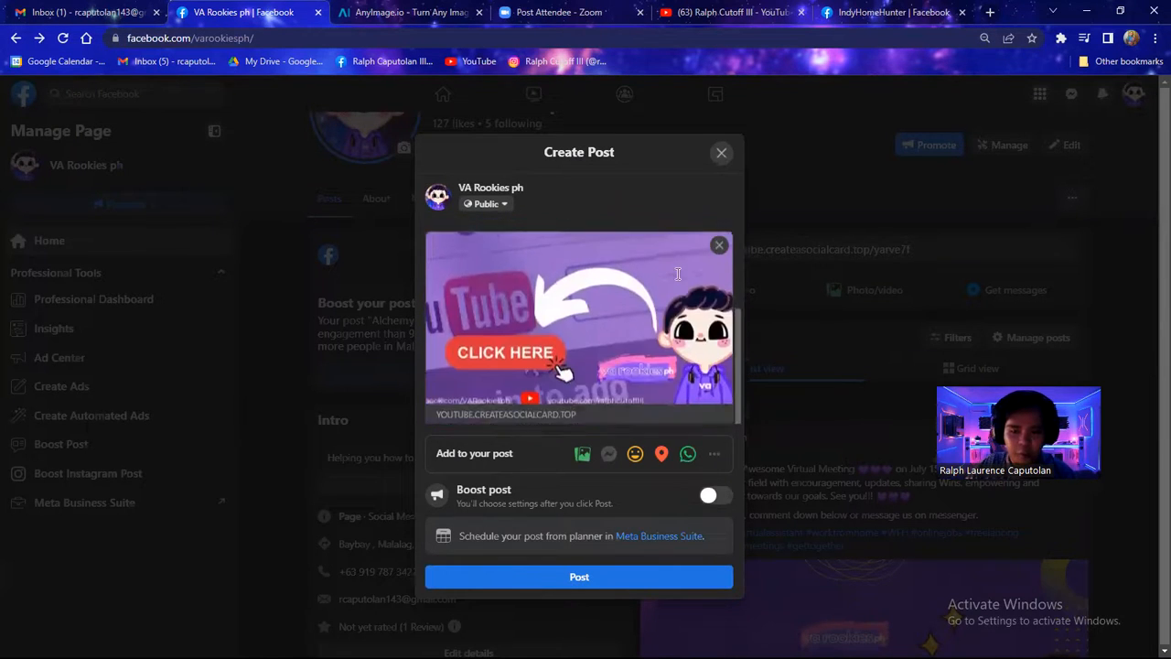
pyautogui.scroll(3, 660, 346)
pyautogui.scroll(-3, 657, 349)
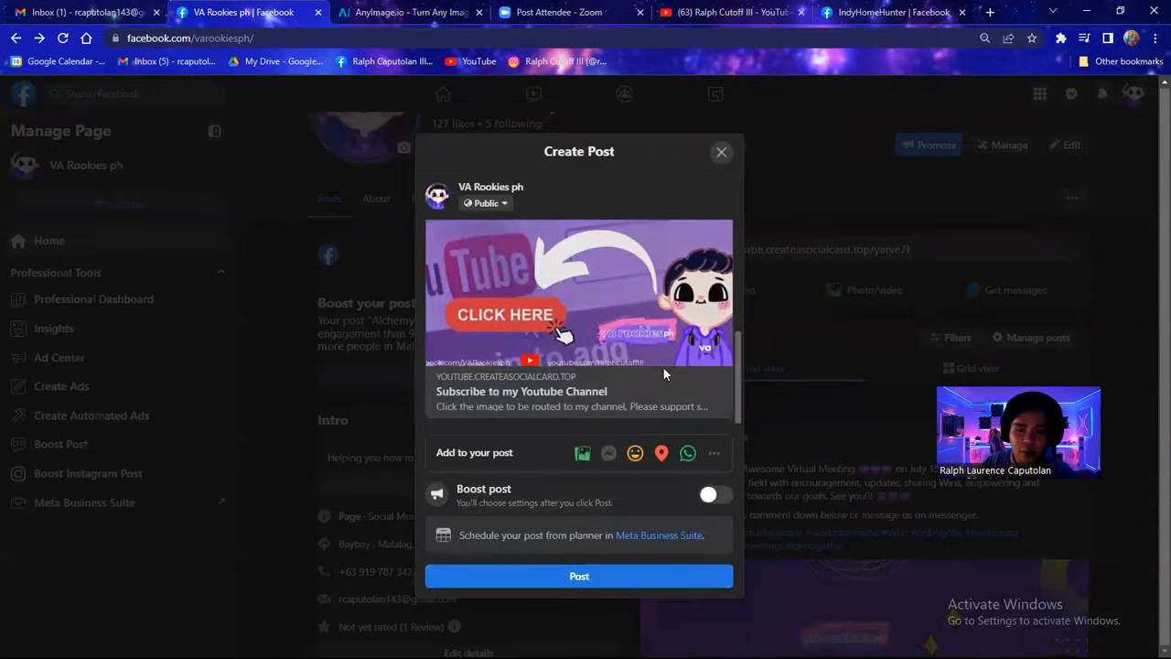
pyautogui.click(641, 576)
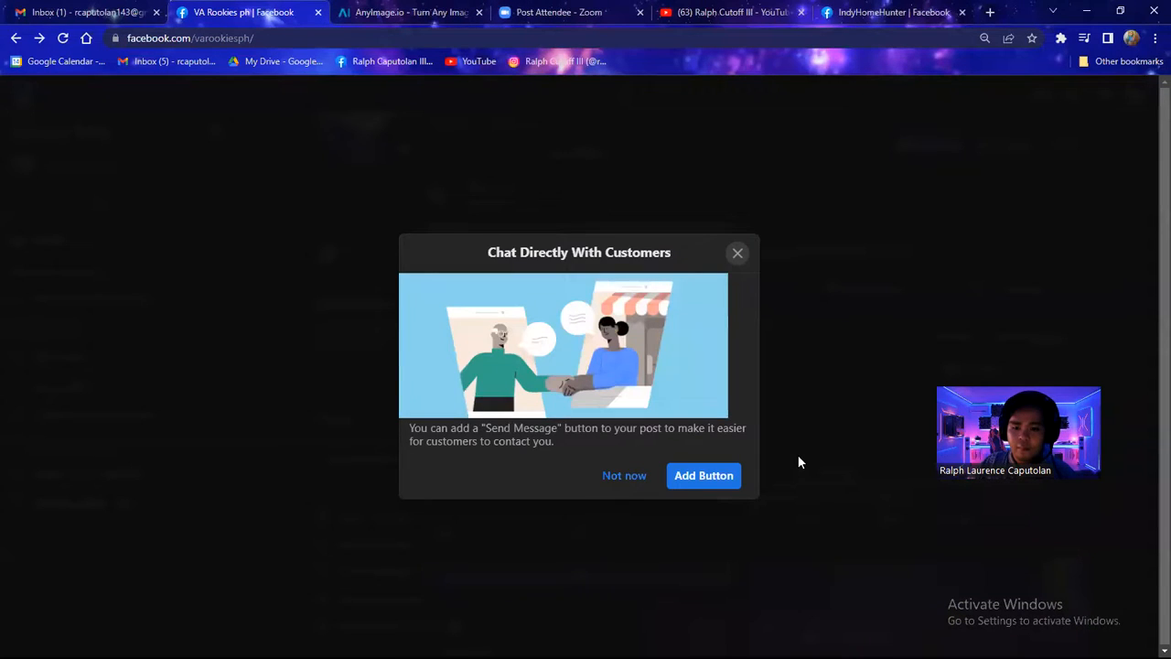
pyautogui.click(632, 477)
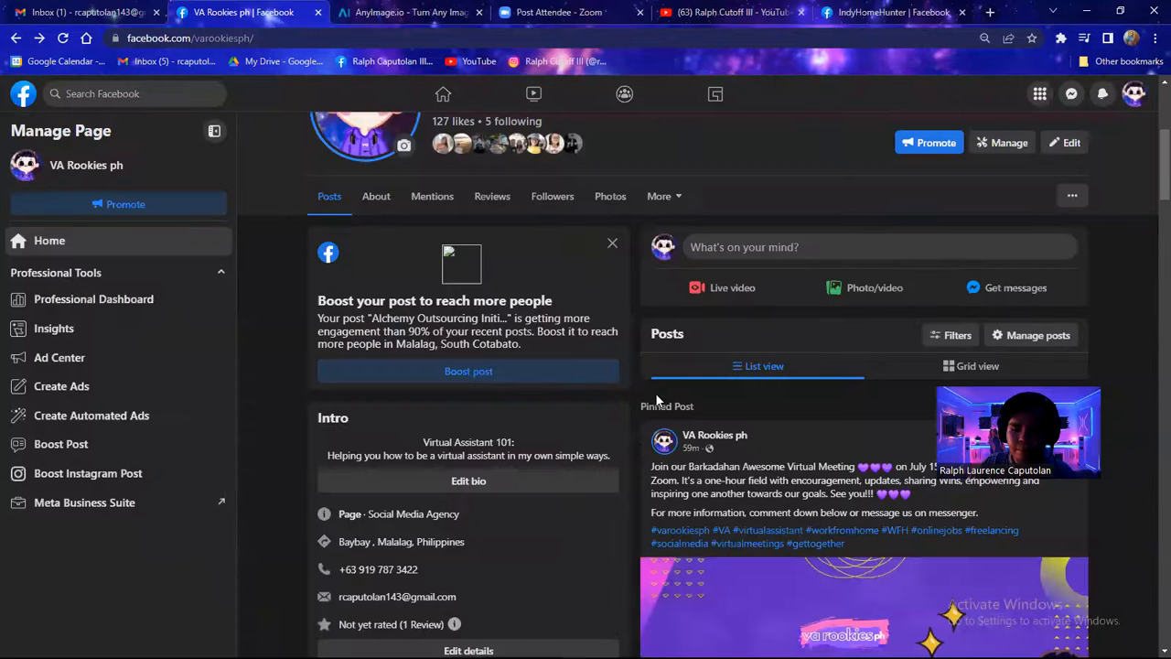
# Find the newly published YouTube subscribe post in the page's feed and examine its caption, hashtags and card.
pyautogui.scroll(-4, 595, 330)
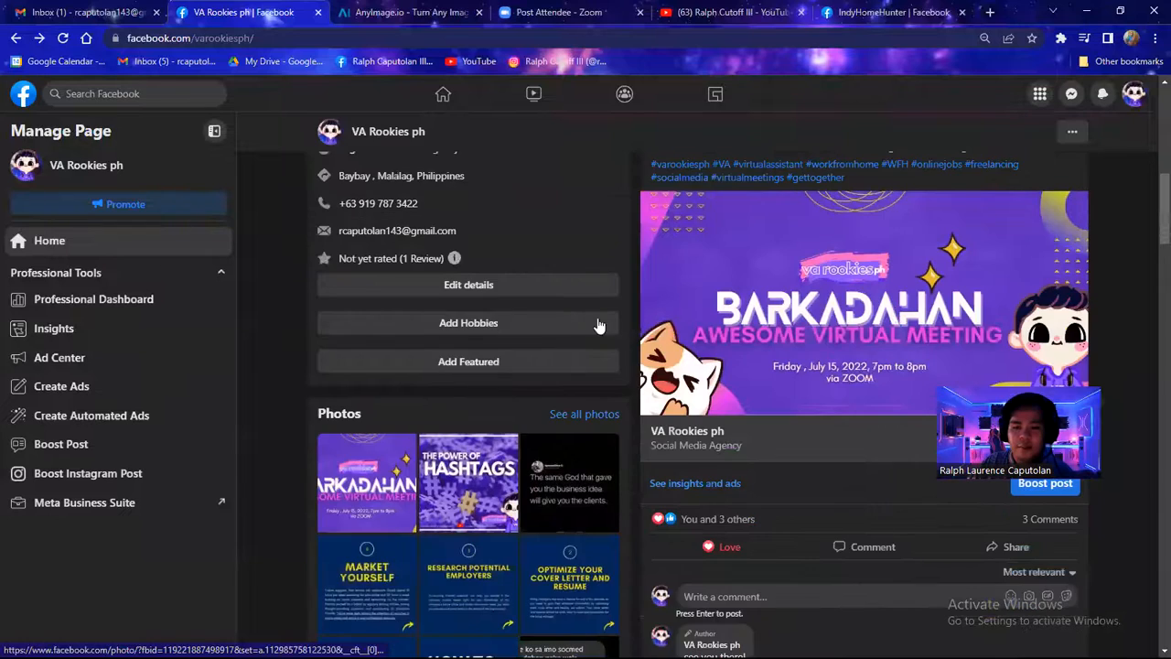
pyautogui.scroll(-1, 580, 316)
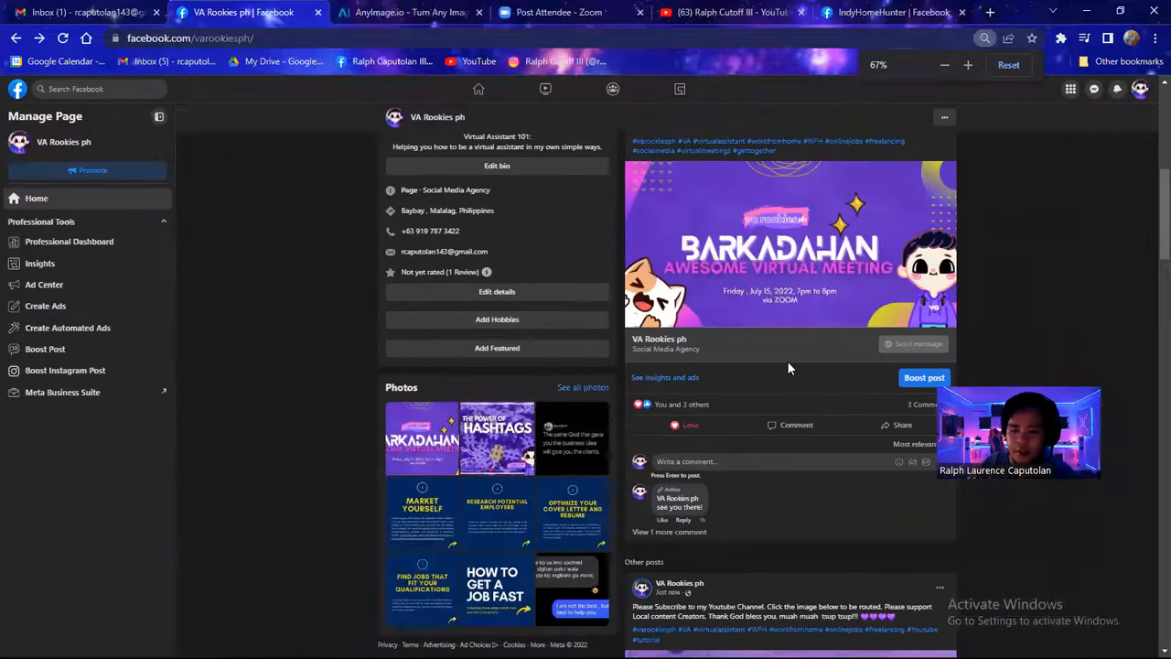
pyautogui.scroll(-3, 789, 364)
pyautogui.scroll(-4, 787, 361)
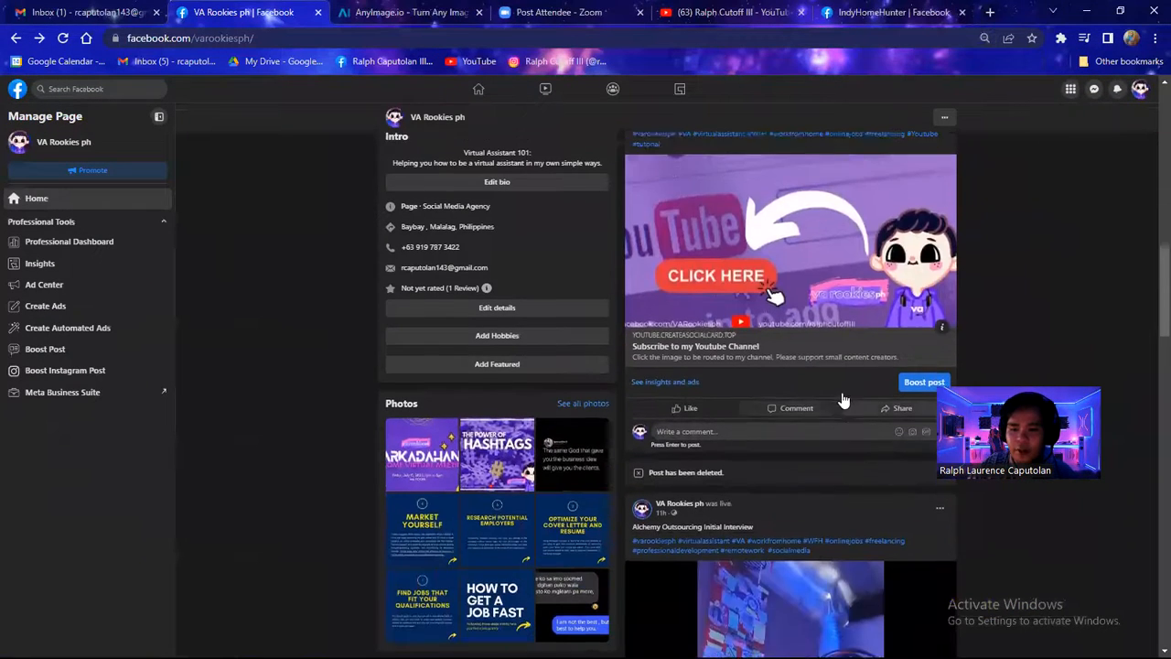
pyautogui.scroll(1, 749, 355)
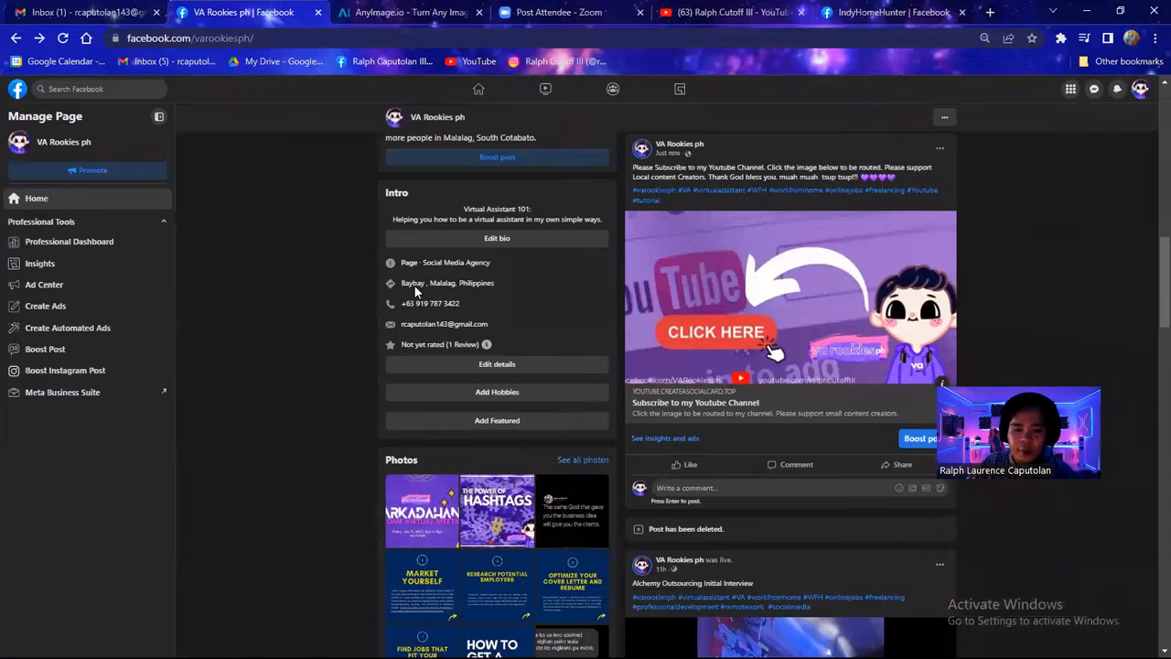
# Open the image of the older "The Power of Hashtags" post to compare its behaviour, and close it again.
pyautogui.scroll(-5, 959, 402)
pyautogui.scroll(-4, 962, 405)
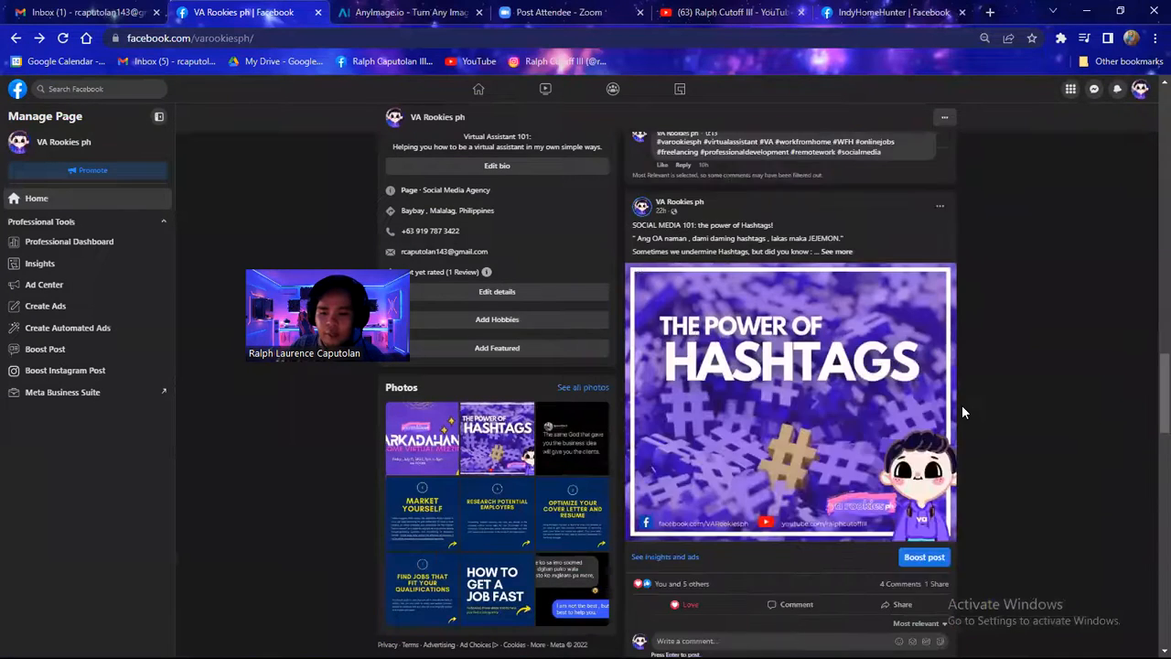
pyautogui.click(779, 332)
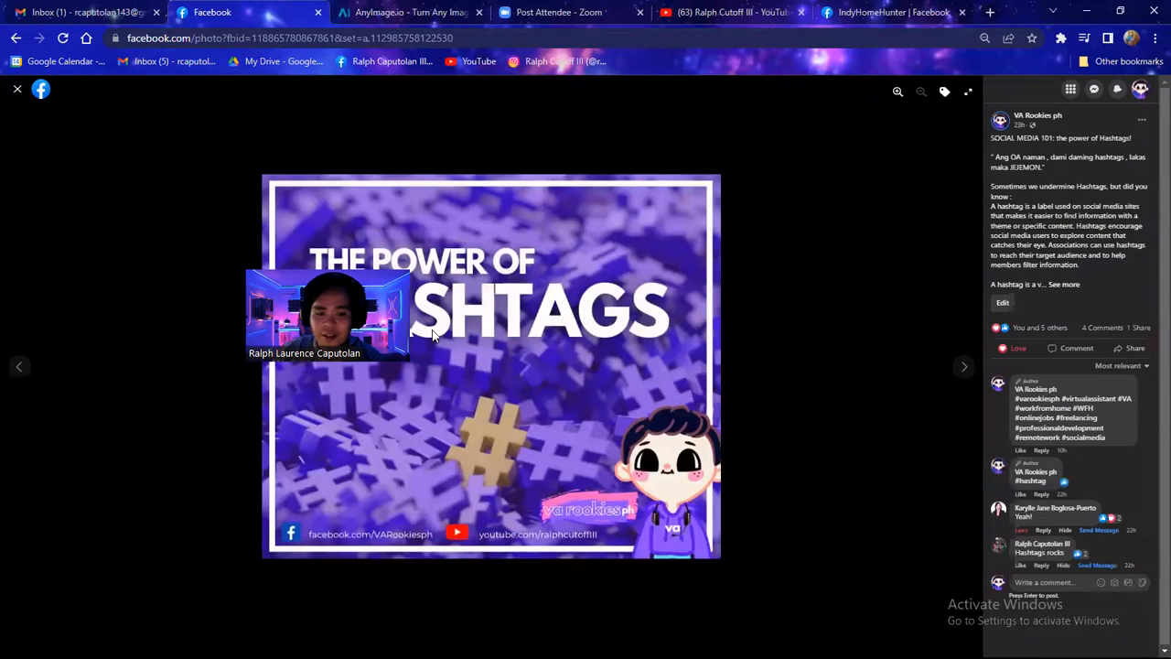
pyautogui.click(17, 88)
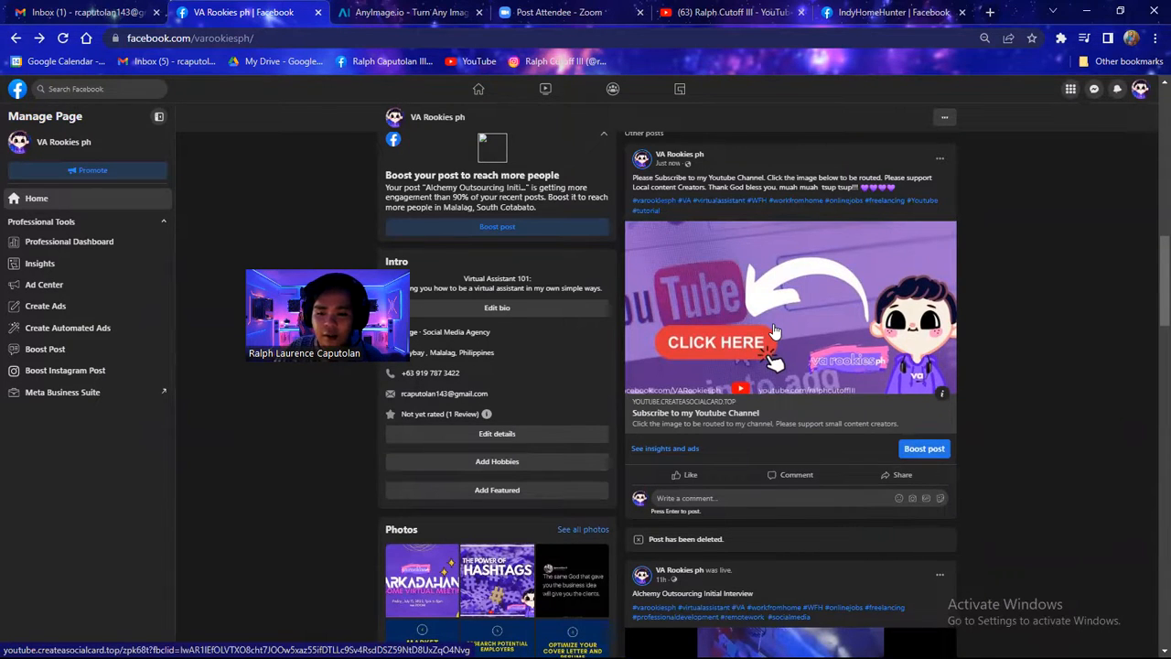
# Test the published card by following its image link out of Facebook to the YouTube channel, and pause the channel trailer.
pyautogui.click(773, 327)
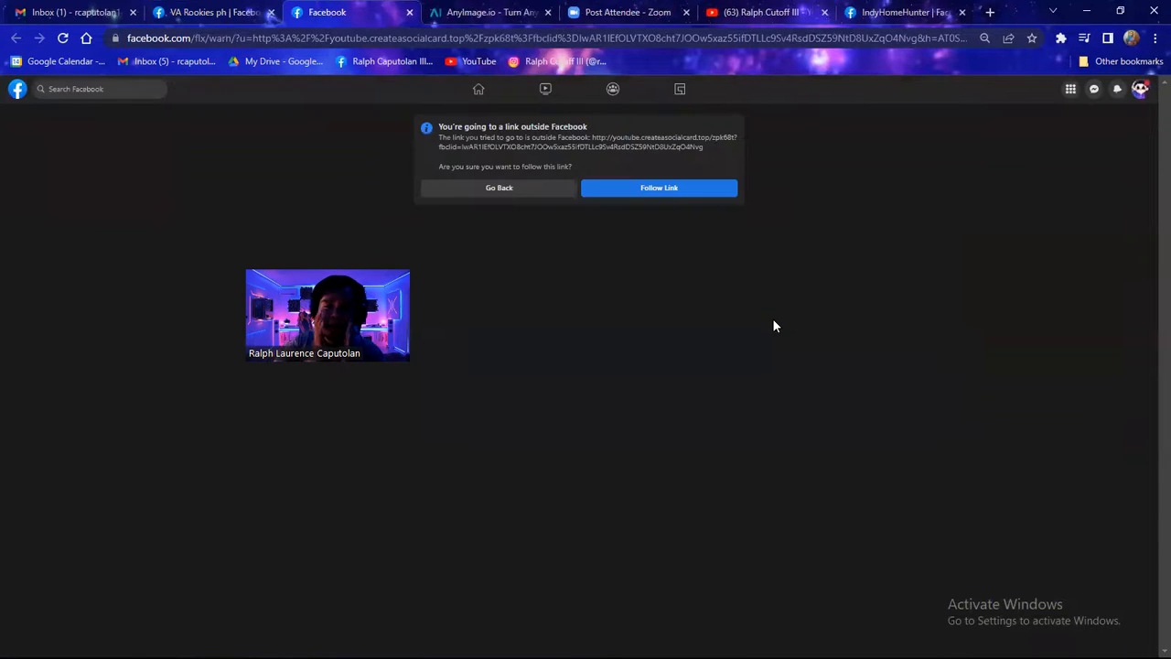
pyautogui.click(666, 190)
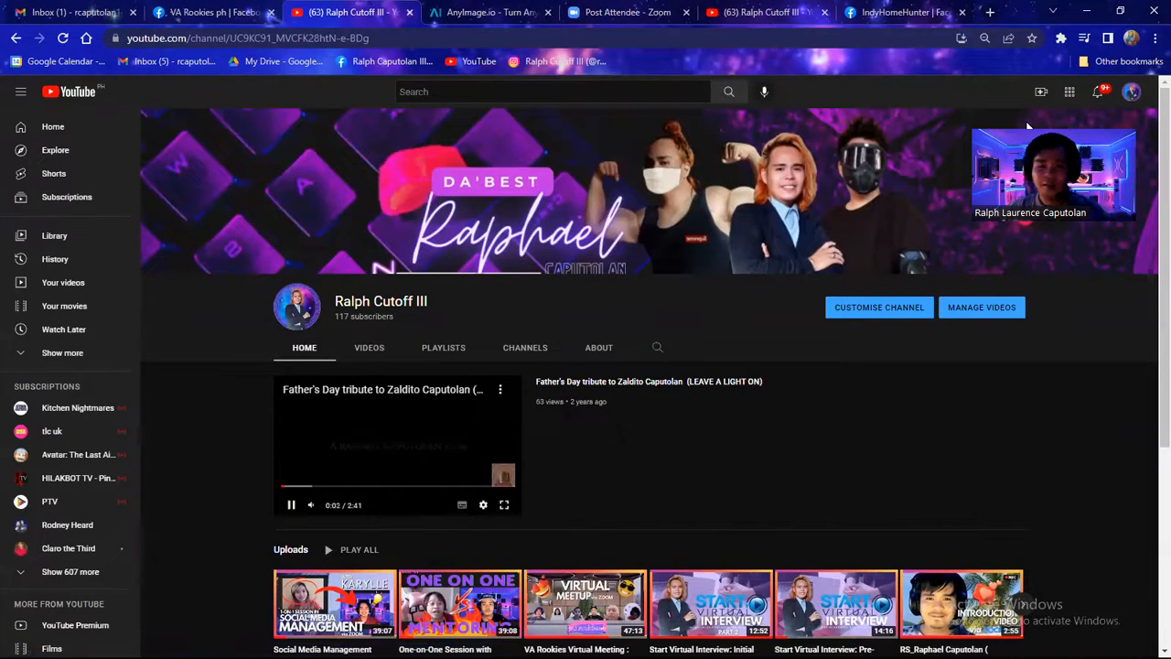
pyautogui.scroll(-3, 593, 307)
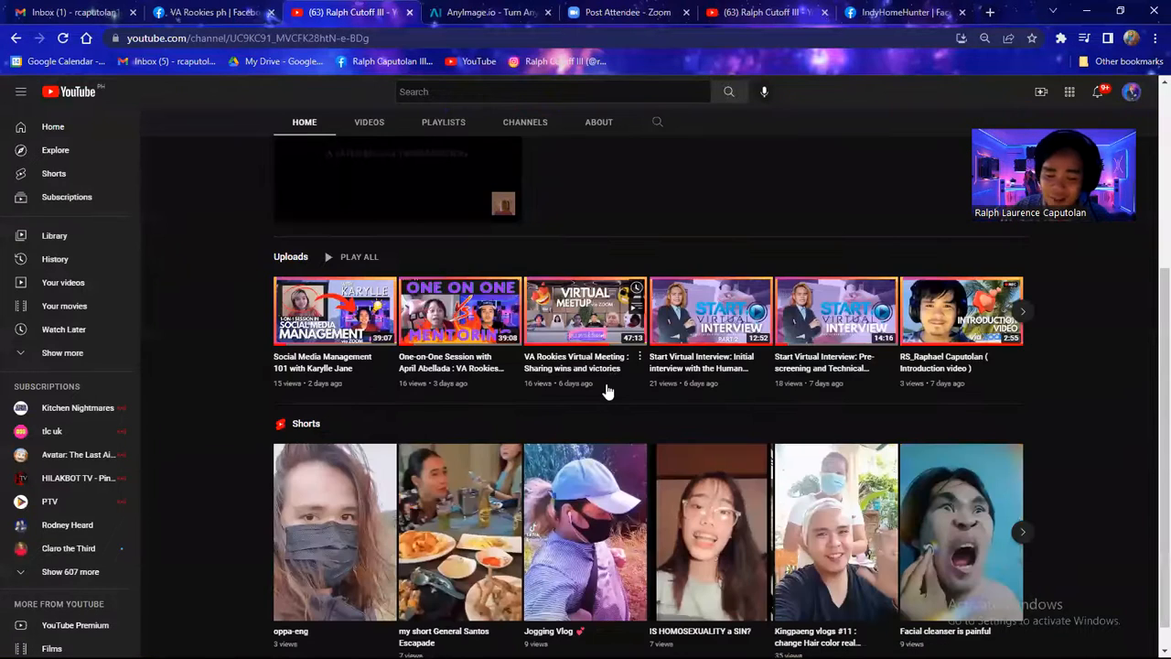
pyautogui.scroll(2, 611, 377)
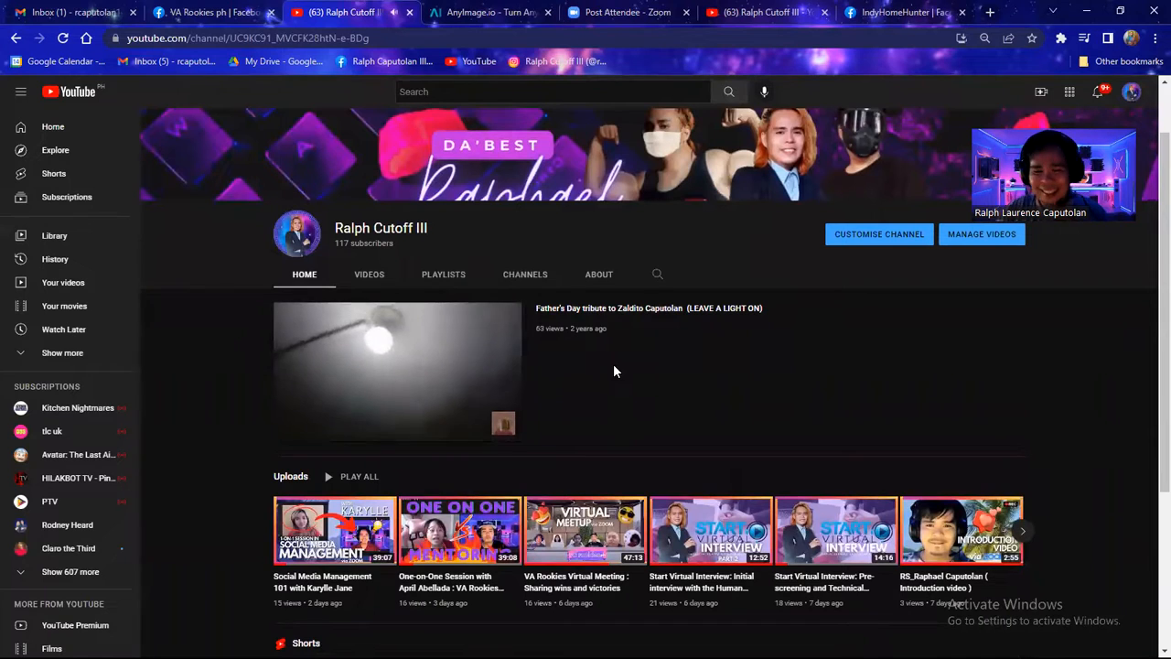
pyautogui.click(291, 435)
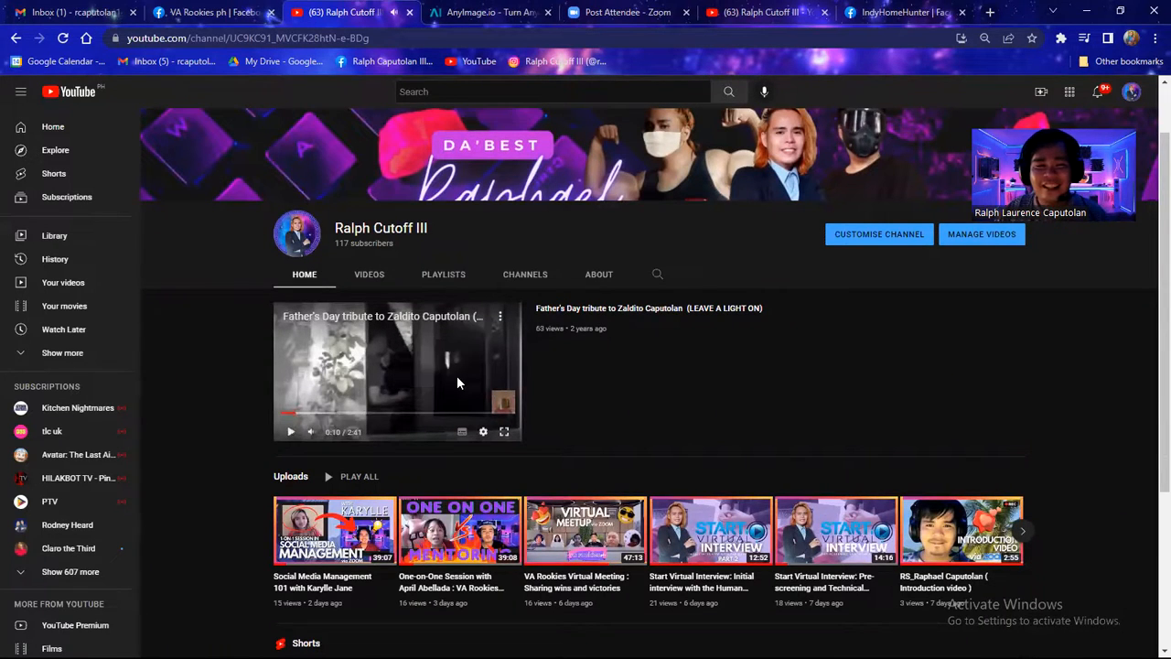
# Look through the YouTube channel's Uploads and Shorts sections.
pyautogui.hotkey('ctrl', '+')
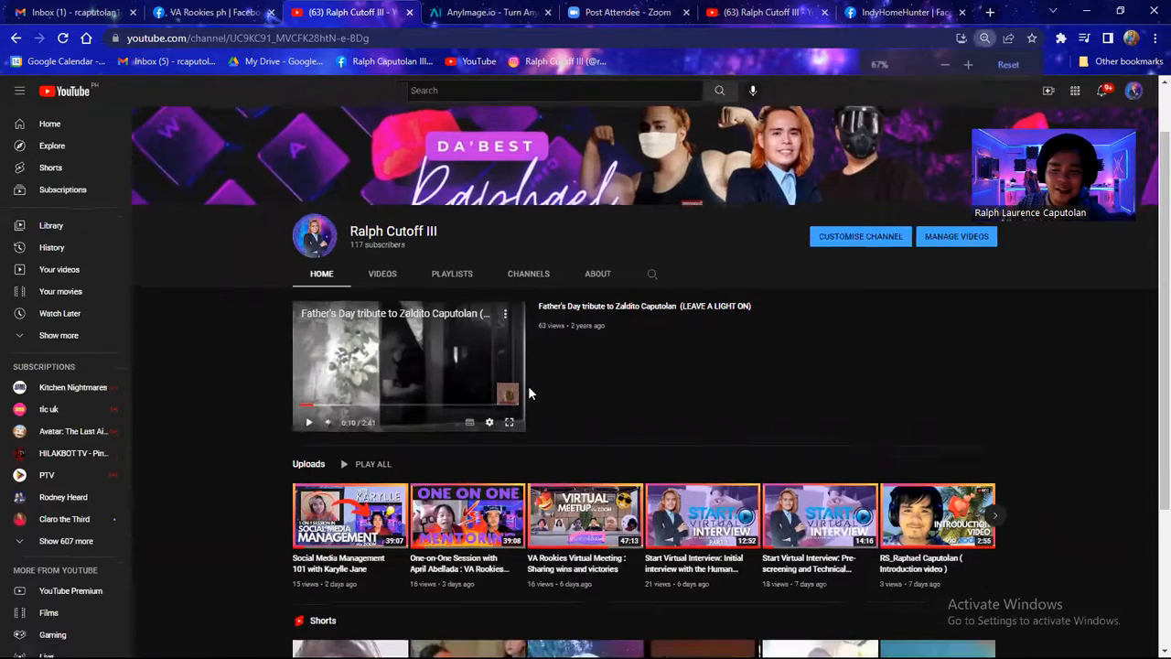
pyautogui.scroll(-3, 528, 394)
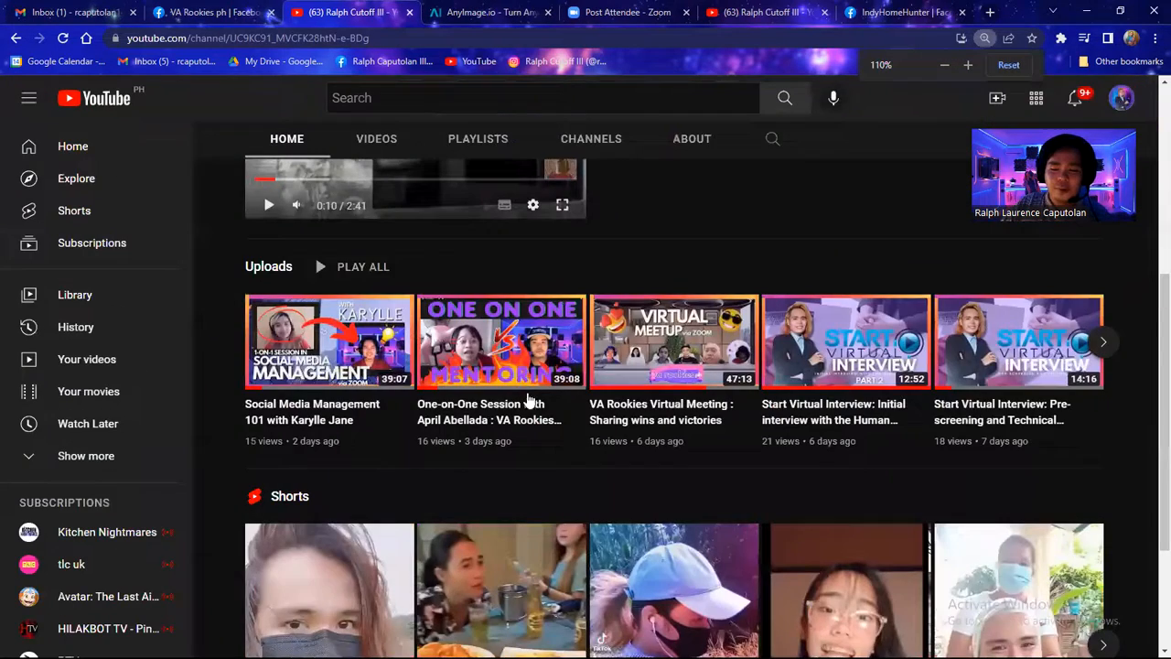
pyautogui.hotkey('ctrl', '-')
pyautogui.hotkey('ctrl', '-')
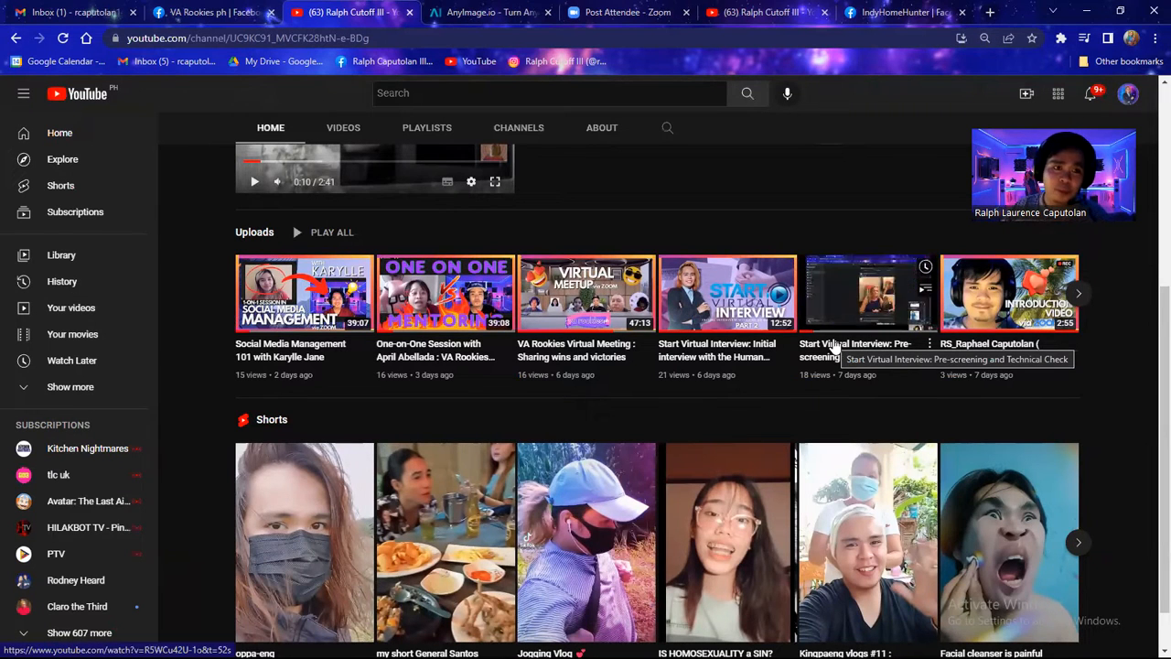
pyautogui.scroll(-1, 612, 391)
pyautogui.scroll(-1, 611, 390)
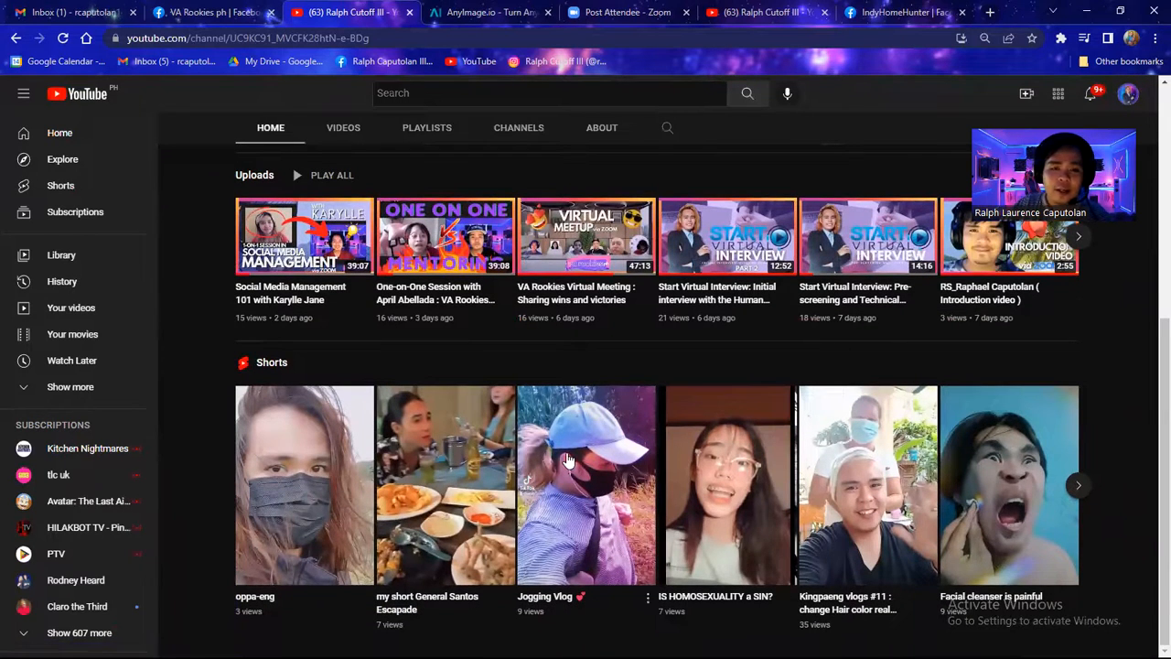
pyautogui.scroll(2, 568, 460)
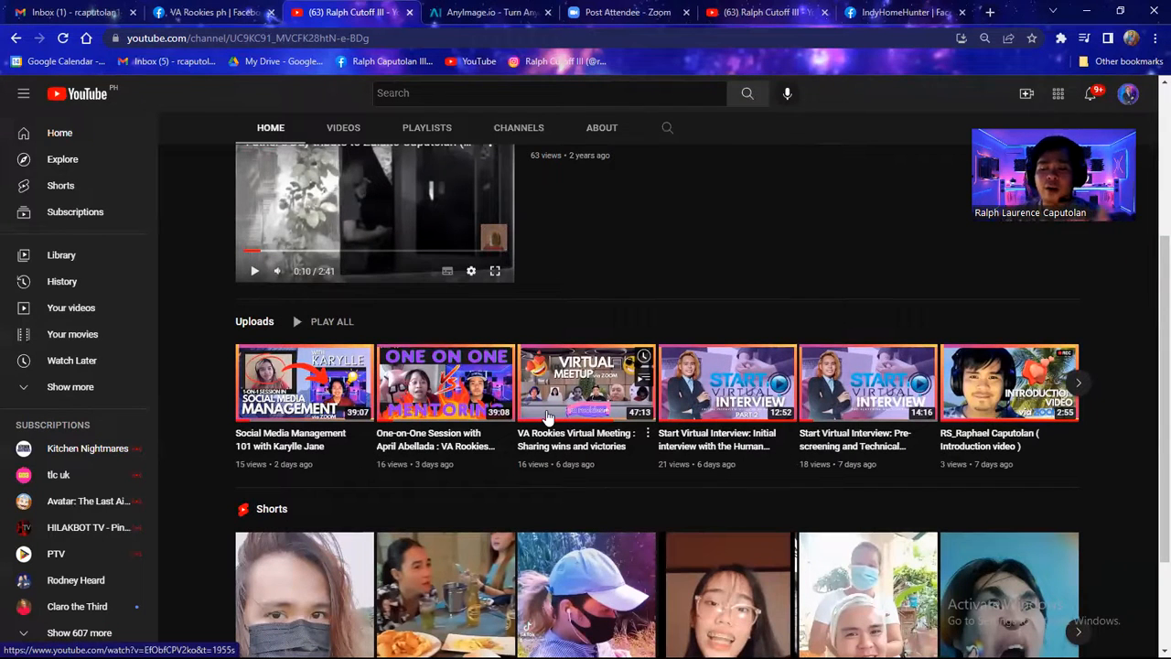
pyautogui.scroll(3, 527, 291)
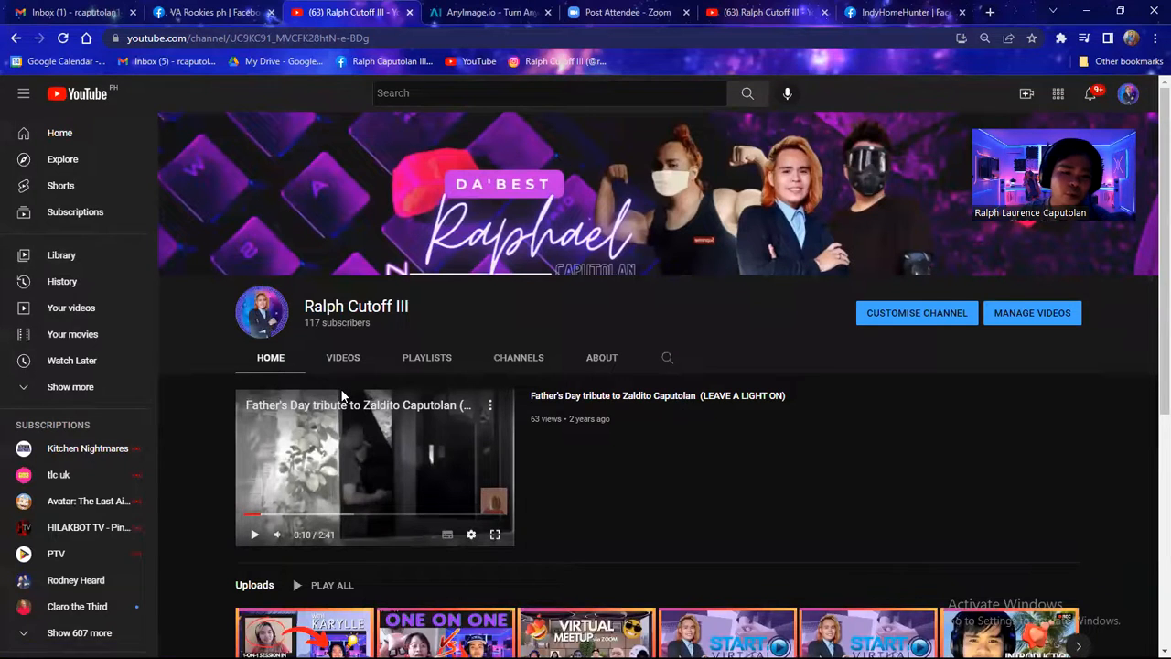
# Circle the channel's profile picture, name and subscriber count with a freehand annotation and draw an arrow pointing at the circle.
pyautogui.hotkey('ctrl', '+')
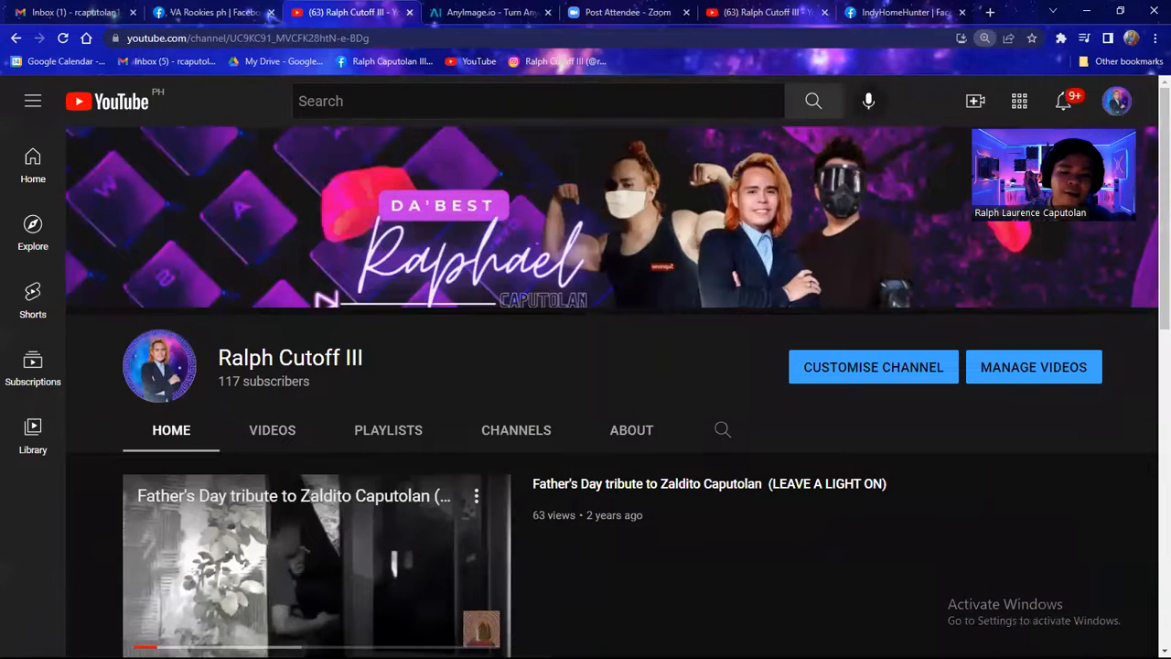
pyautogui.moveTo(72, 291)
pyautogui.mouseDown()
pyautogui.moveTo(77, 410)
pyautogui.moveTo(322, 436)
pyautogui.moveTo(458, 399)
pyautogui.moveTo(433, 333)
pyautogui.moveTo(90, 280)
pyautogui.mouseUp()
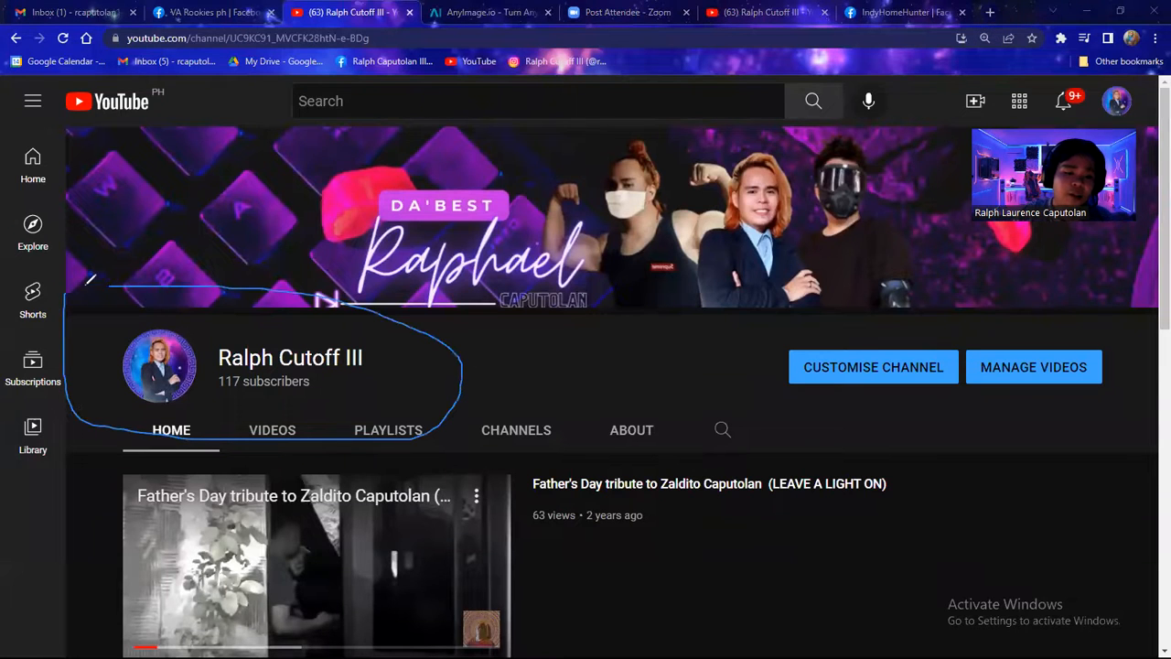
pyautogui.moveTo(530, 367)
pyautogui.mouseDown()
pyautogui.moveTo(480, 365)
pyautogui.moveTo(525, 347)
pyautogui.moveTo(480, 364)
pyautogui.moveTo(520, 410)
pyautogui.mouseUp()
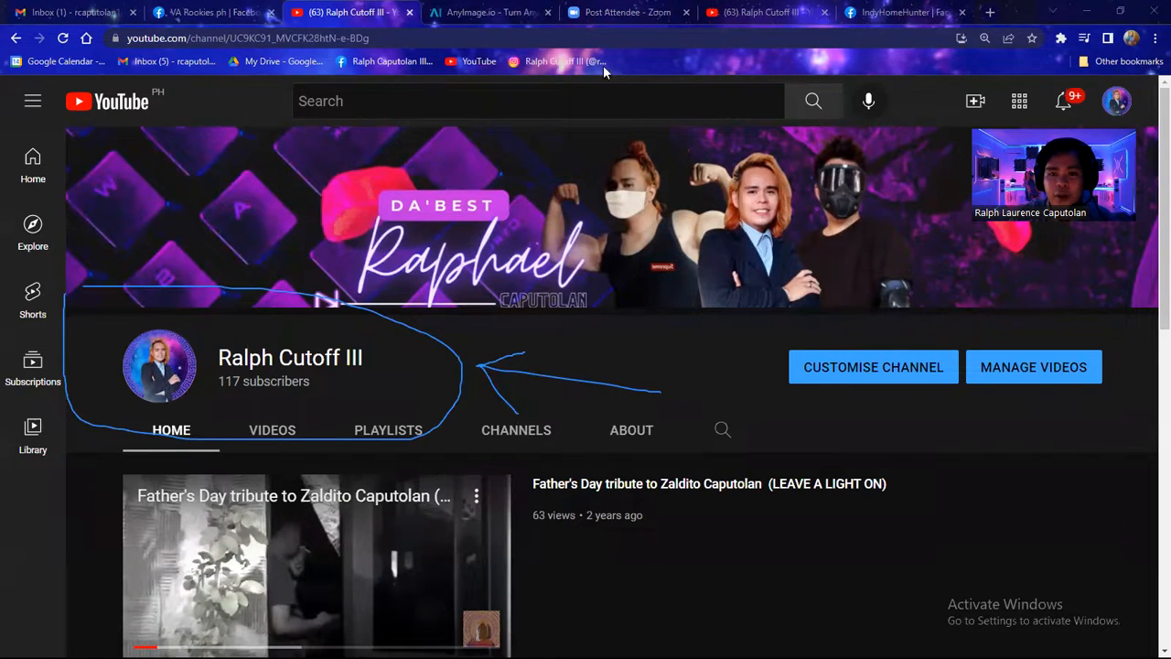
# Switch back to the VA Rookies ph Facebook page and highlight the page name in its header for viewers.
pyautogui.click(235, 17)
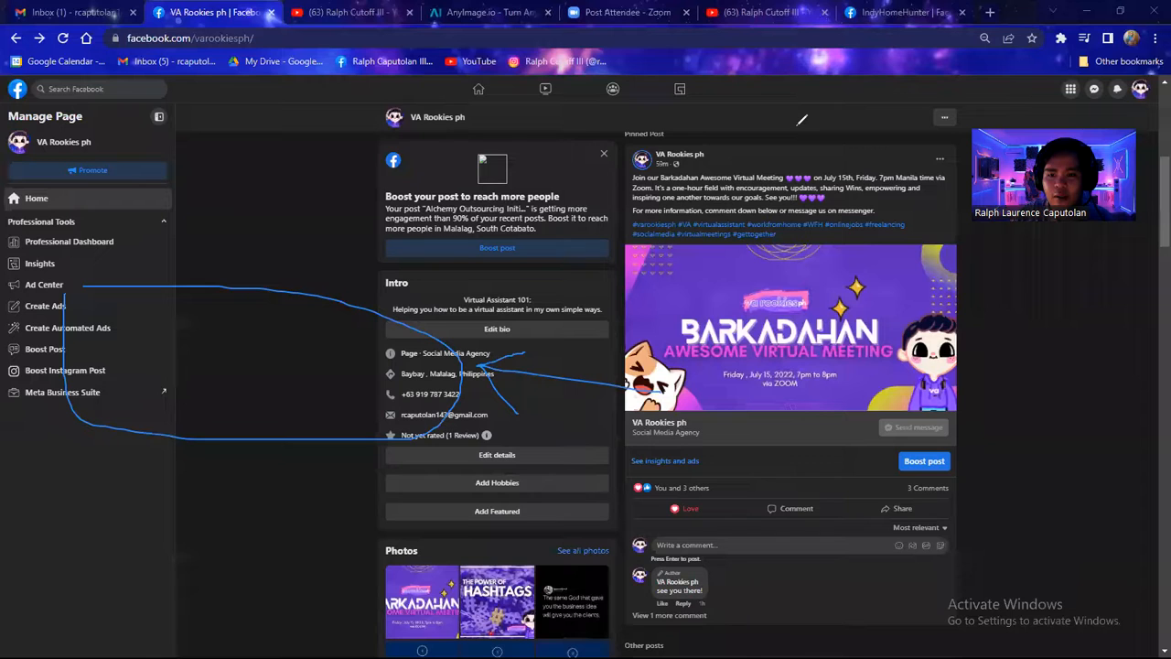
pyautogui.scroll(3, 500, 364)
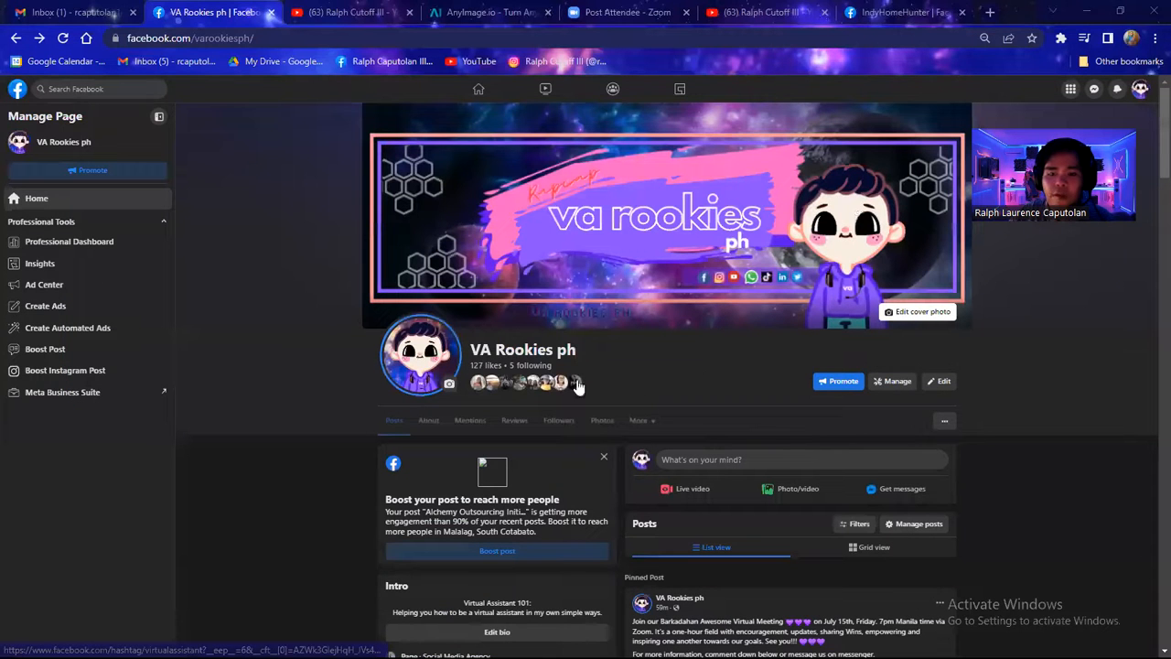
pyautogui.moveTo(621, 350); pyautogui.dragTo(497, 351)
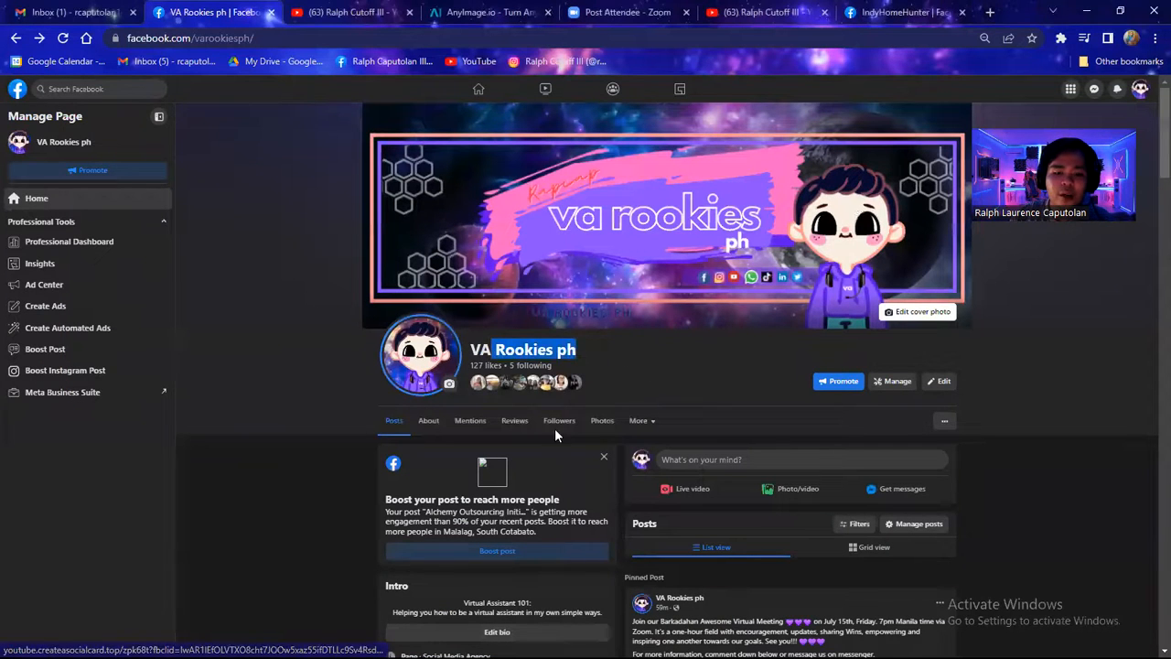
pyautogui.hotkey('ctrl', '+')
pyautogui.hotkey('ctrl', '+')
pyautogui.hotkey('ctrl', '+')
pyautogui.hotkey('ctrl', '+')
pyautogui.scroll(-2, 622, 446)
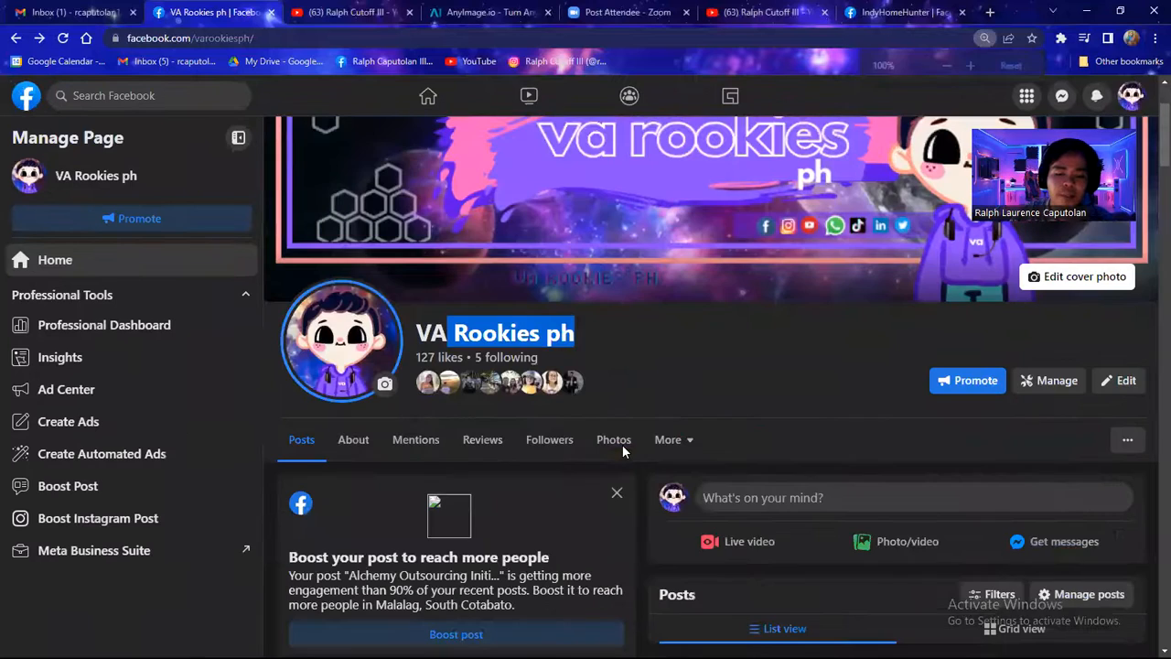